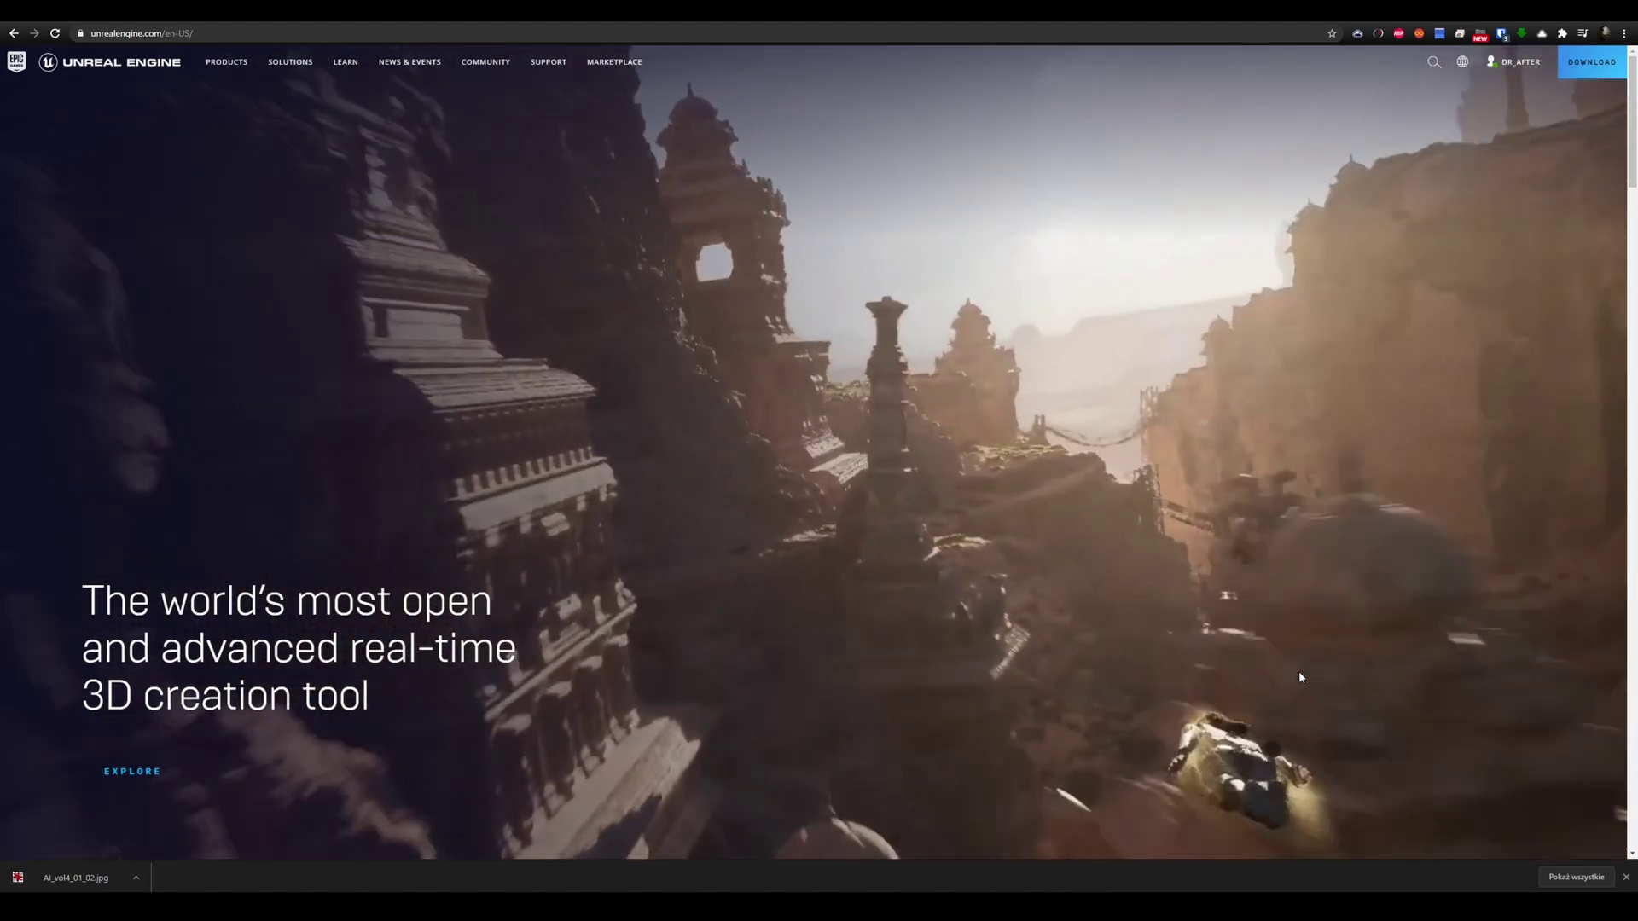
- Look through the Unreal Engine home page down to the latest news about Unreal Engine 5 Early Access
{"action": "scroll", "coordinate": [1300, 678], "scroll_direction": "down", "scroll_amount": 3}
{"action": "scroll", "coordinate": [1300, 682], "scroll_direction": "down", "scroll_amount": 3}
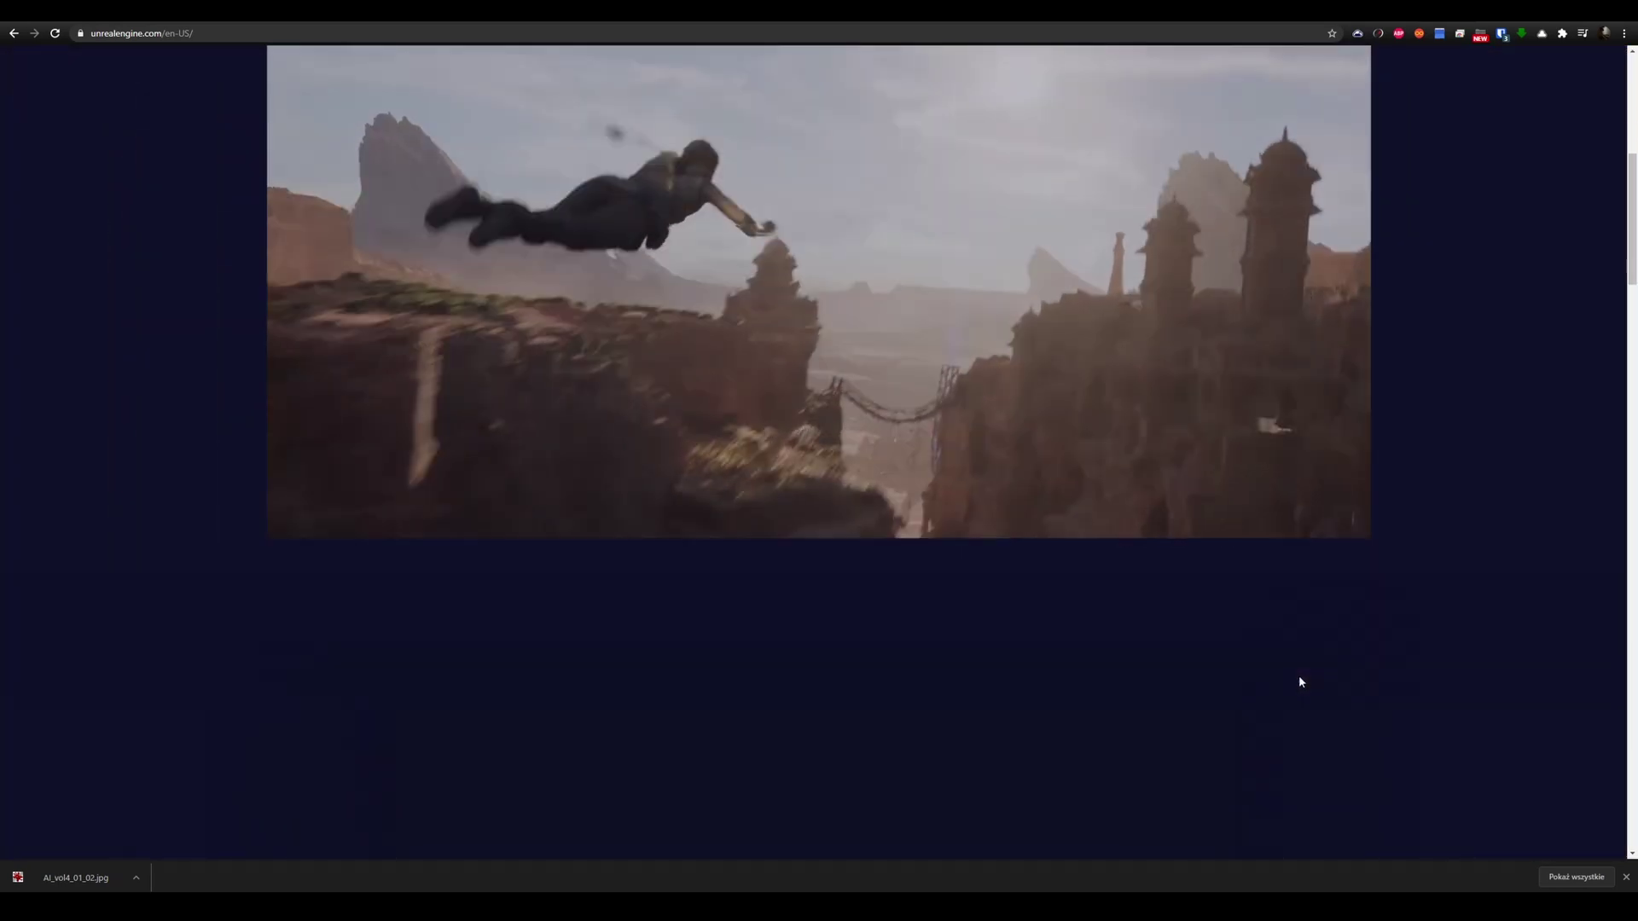
{"action": "scroll", "coordinate": [1300, 681], "scroll_direction": "down", "scroll_amount": 8}
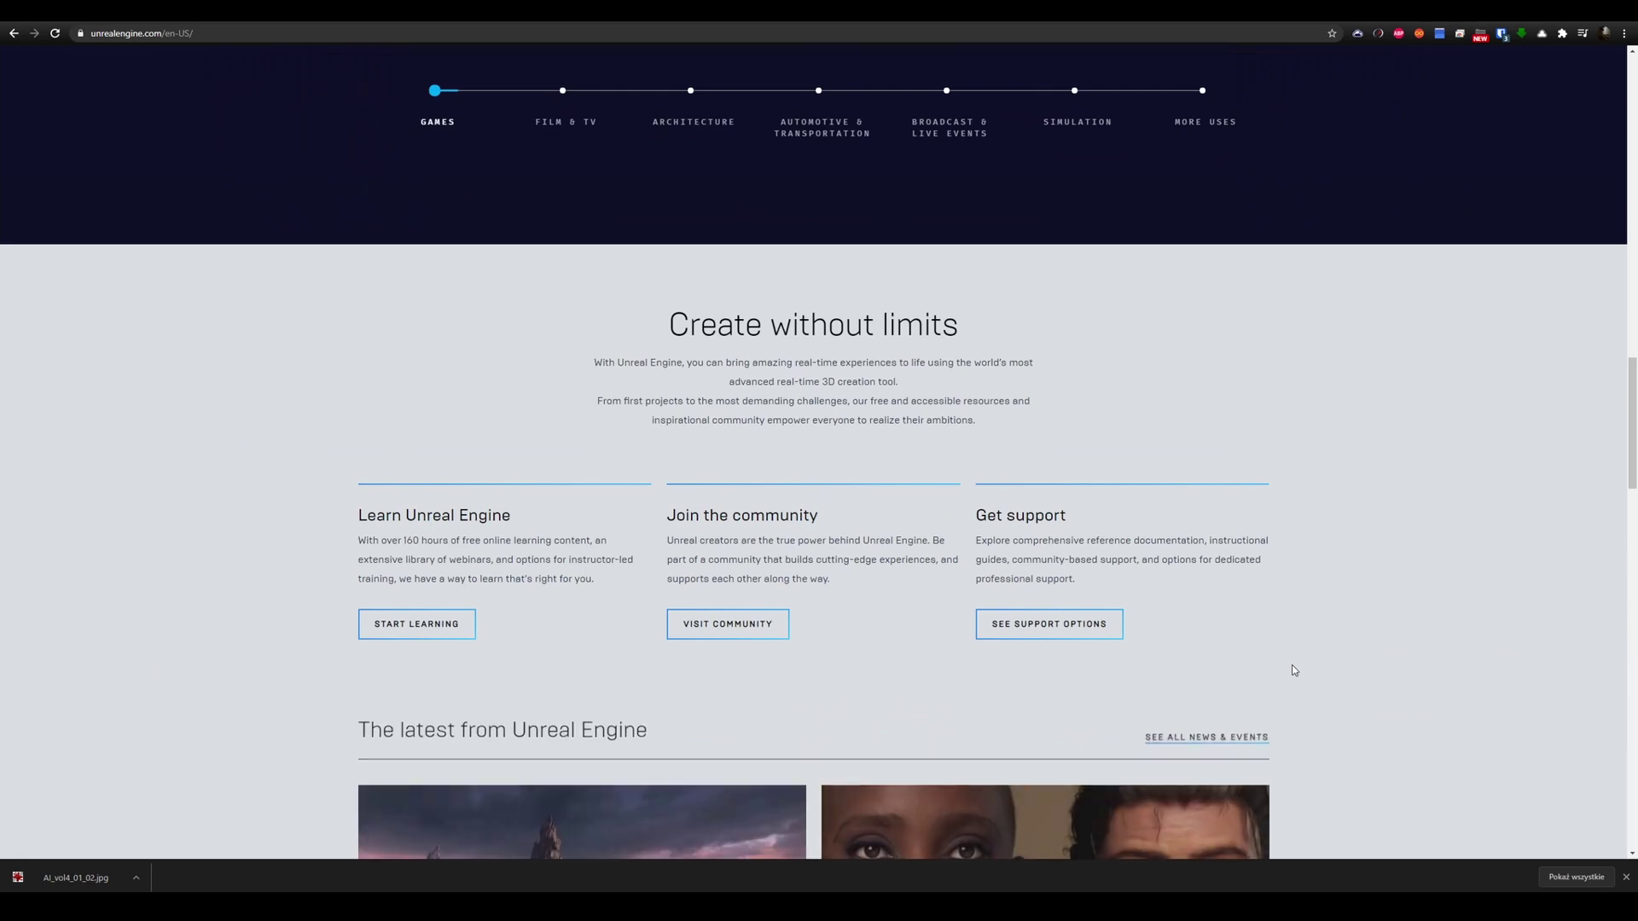
{"action": "scroll", "coordinate": [1297, 674], "scroll_direction": "down", "scroll_amount": 2}
{"action": "scroll", "coordinate": [1294, 671], "scroll_direction": "down", "scroll_amount": 2}
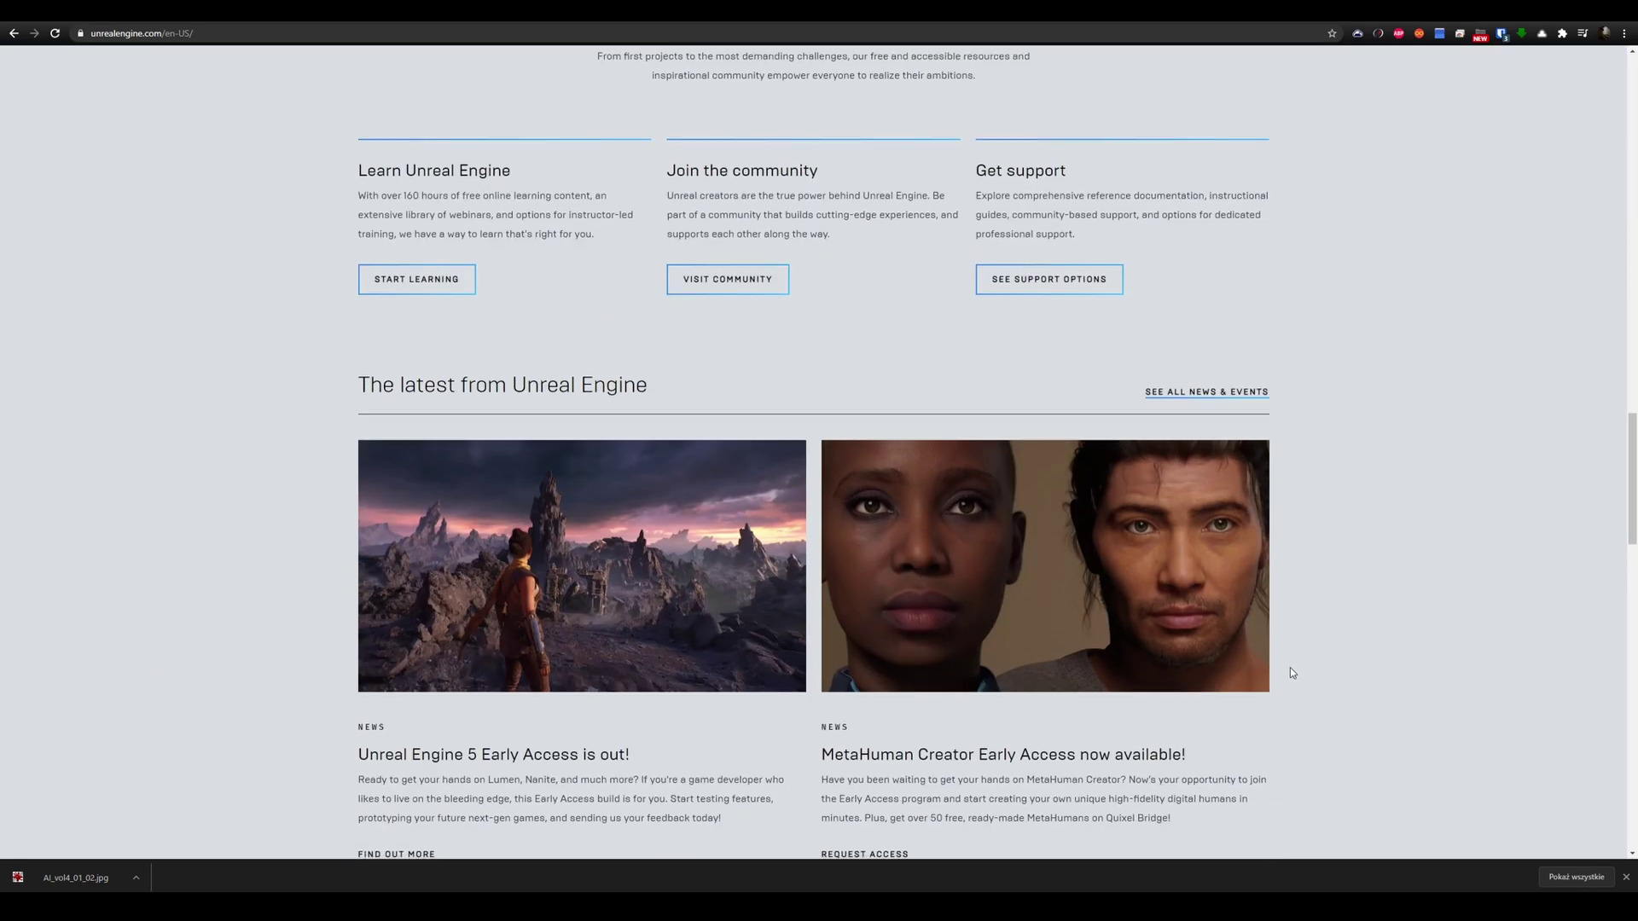
{"action": "scroll", "coordinate": [1293, 672], "scroll_direction": "down", "scroll_amount": 2}
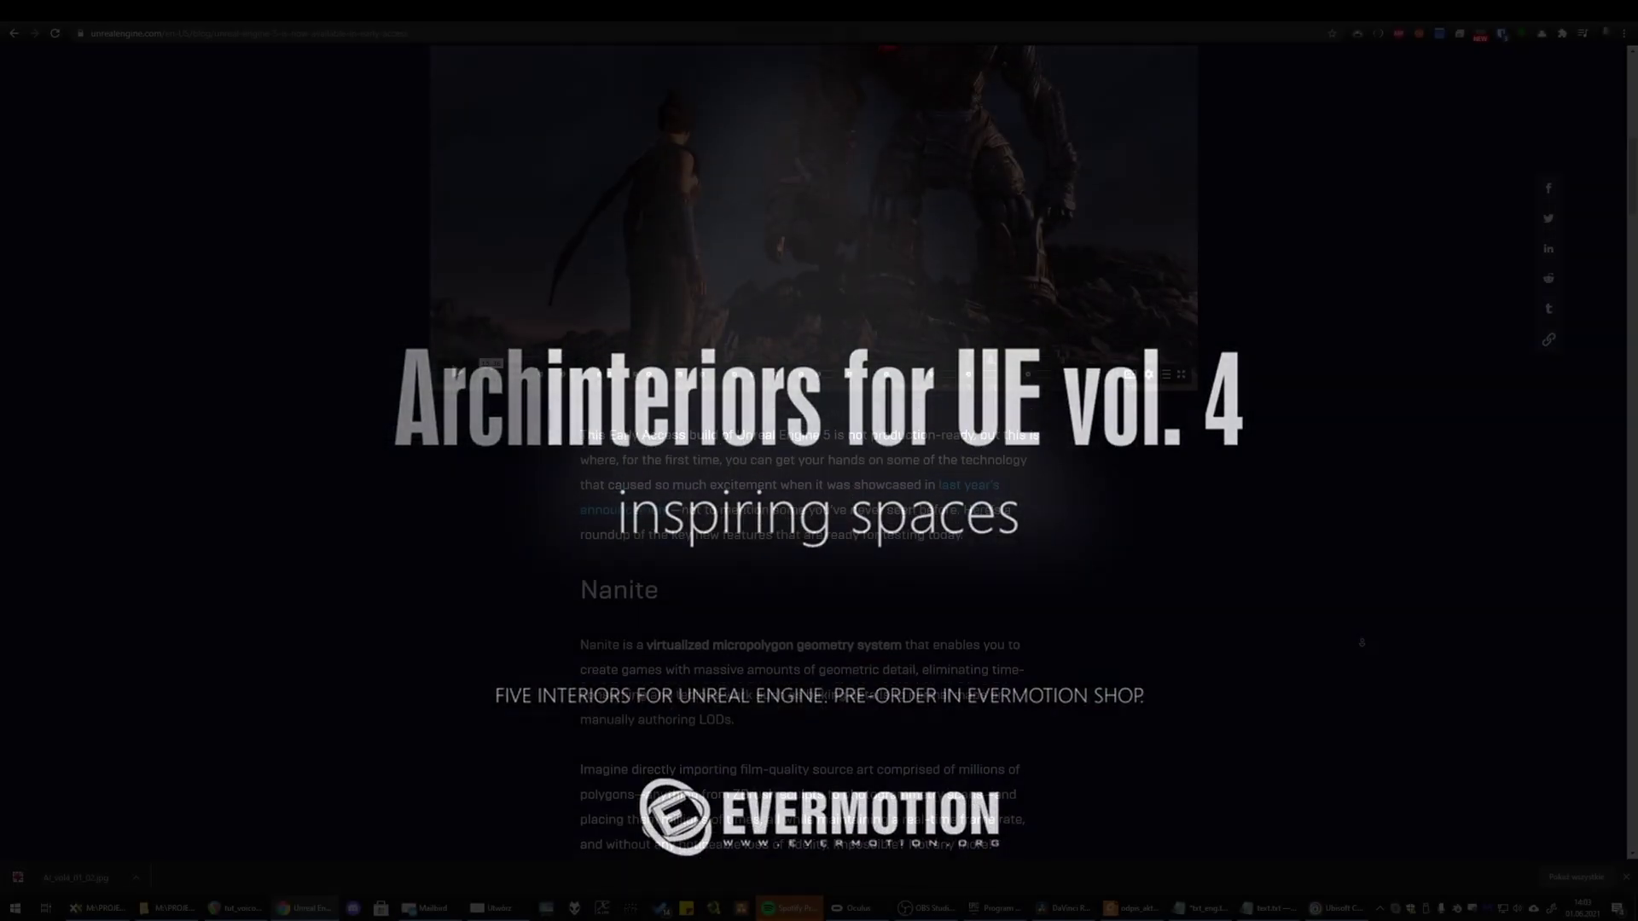
- Read the Unreal Engine 5 Early Access blog post, covering Nanite, Lumen, open worlds, animation and MetaSounds
{"action": "scroll", "coordinate": [1362, 642], "scroll_direction": "down", "scroll_amount": 4}
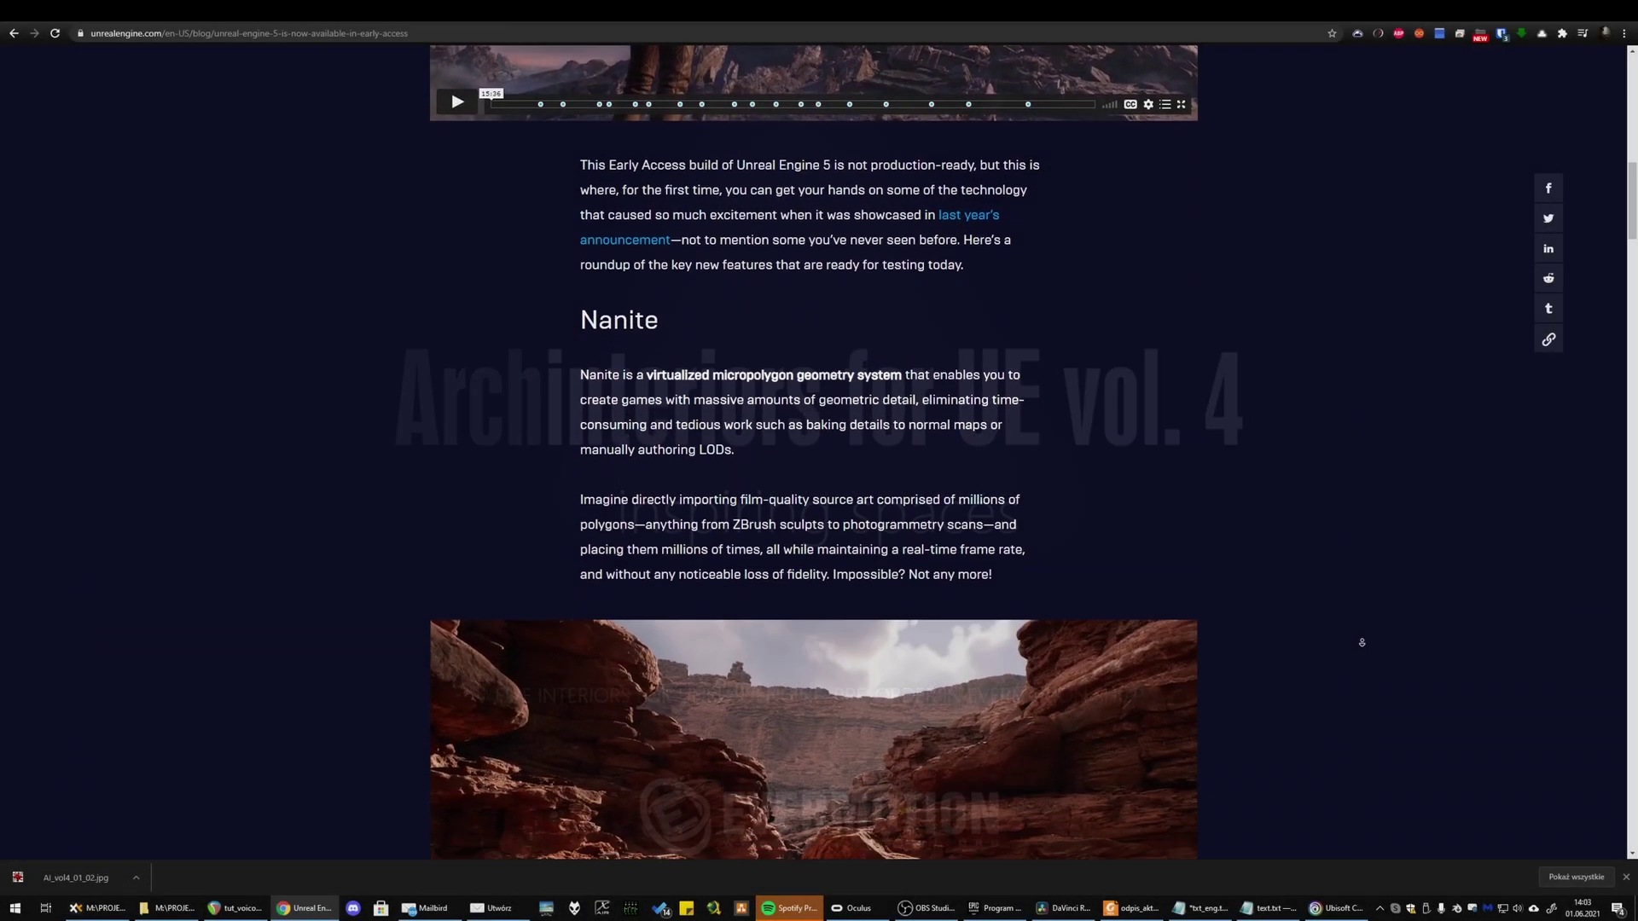
{"action": "scroll", "coordinate": [1361, 642], "scroll_direction": "down", "scroll_amount": 1}
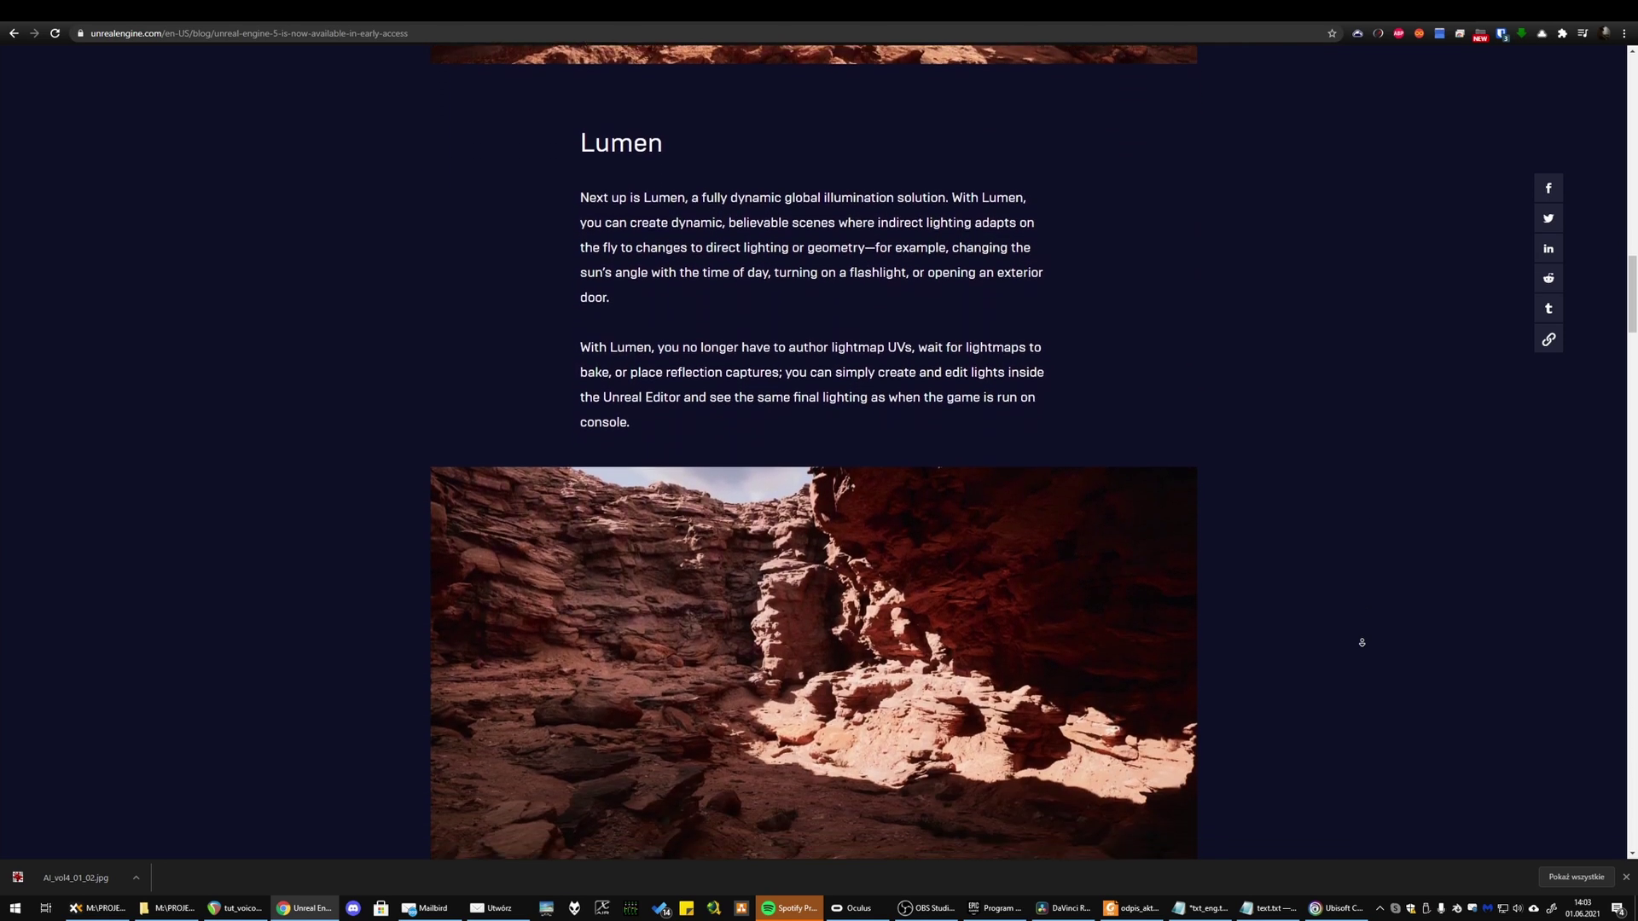
{"action": "scroll", "coordinate": [1361, 643], "scroll_direction": "down", "scroll_amount": 4}
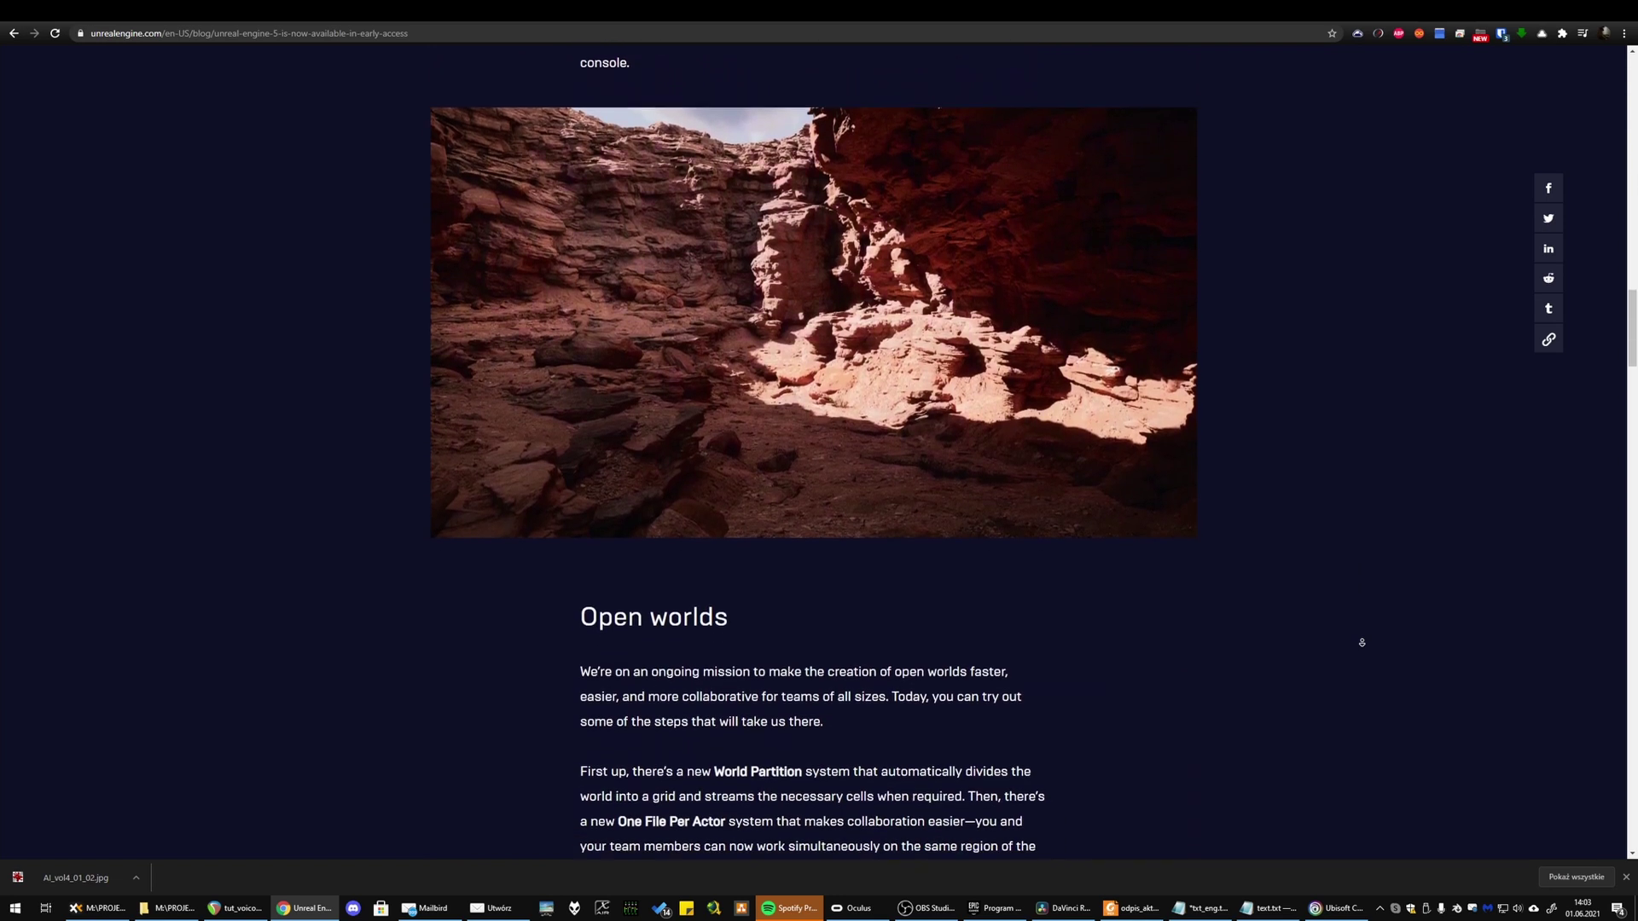
{"action": "scroll", "coordinate": [1361, 642], "scroll_direction": "down", "scroll_amount": 4}
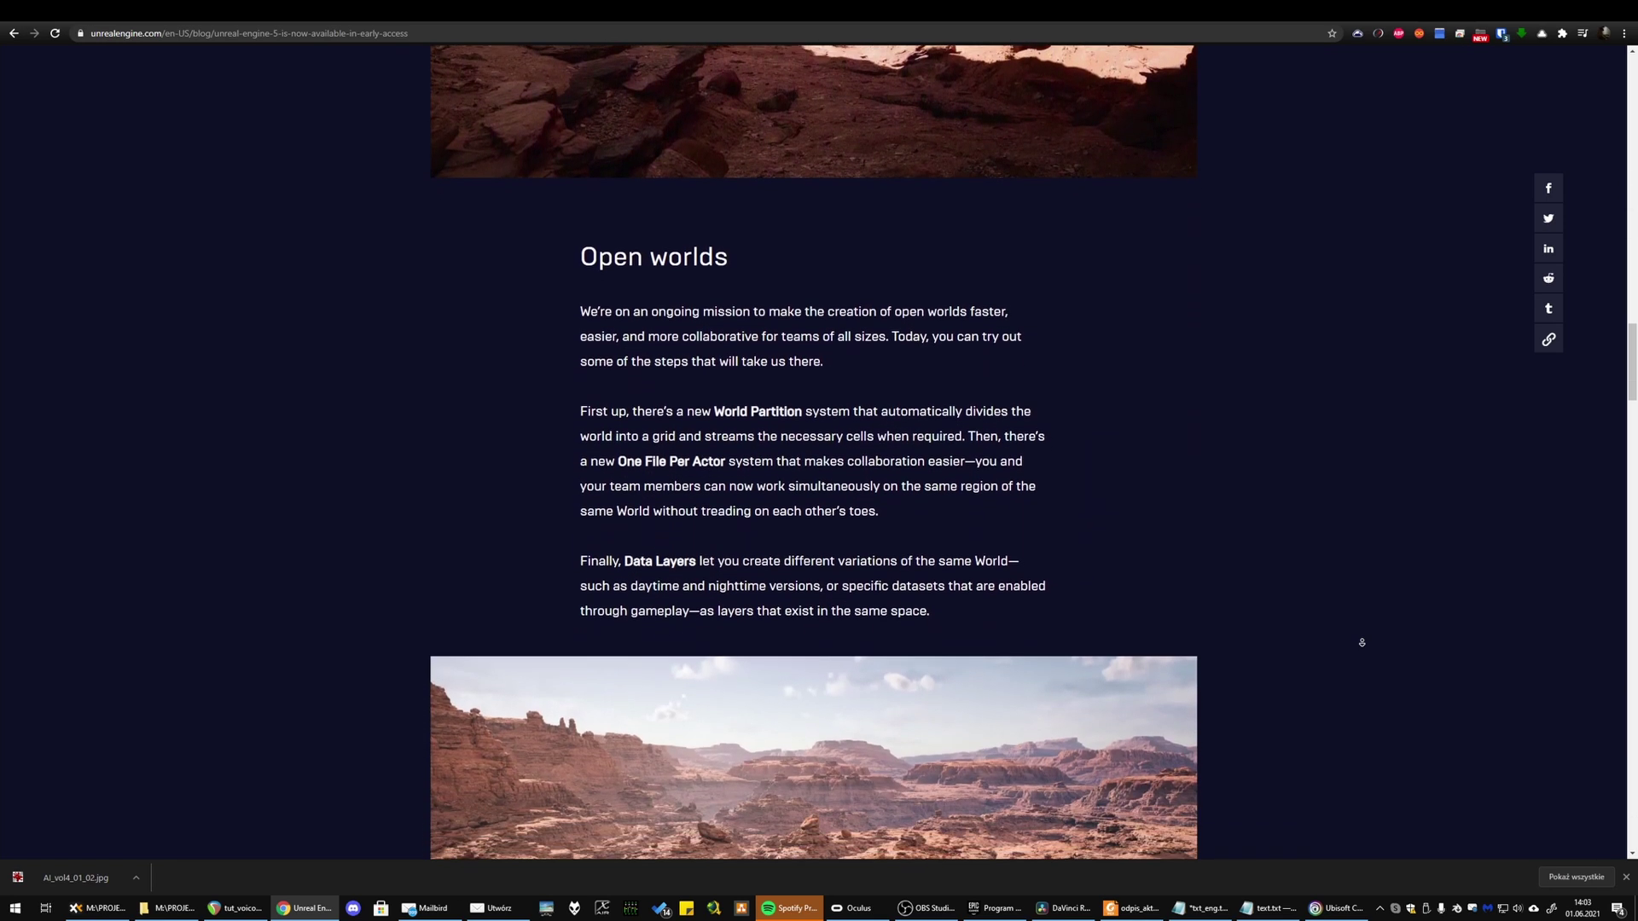
{"action": "scroll", "coordinate": [1361, 642], "scroll_direction": "down", "scroll_amount": 4}
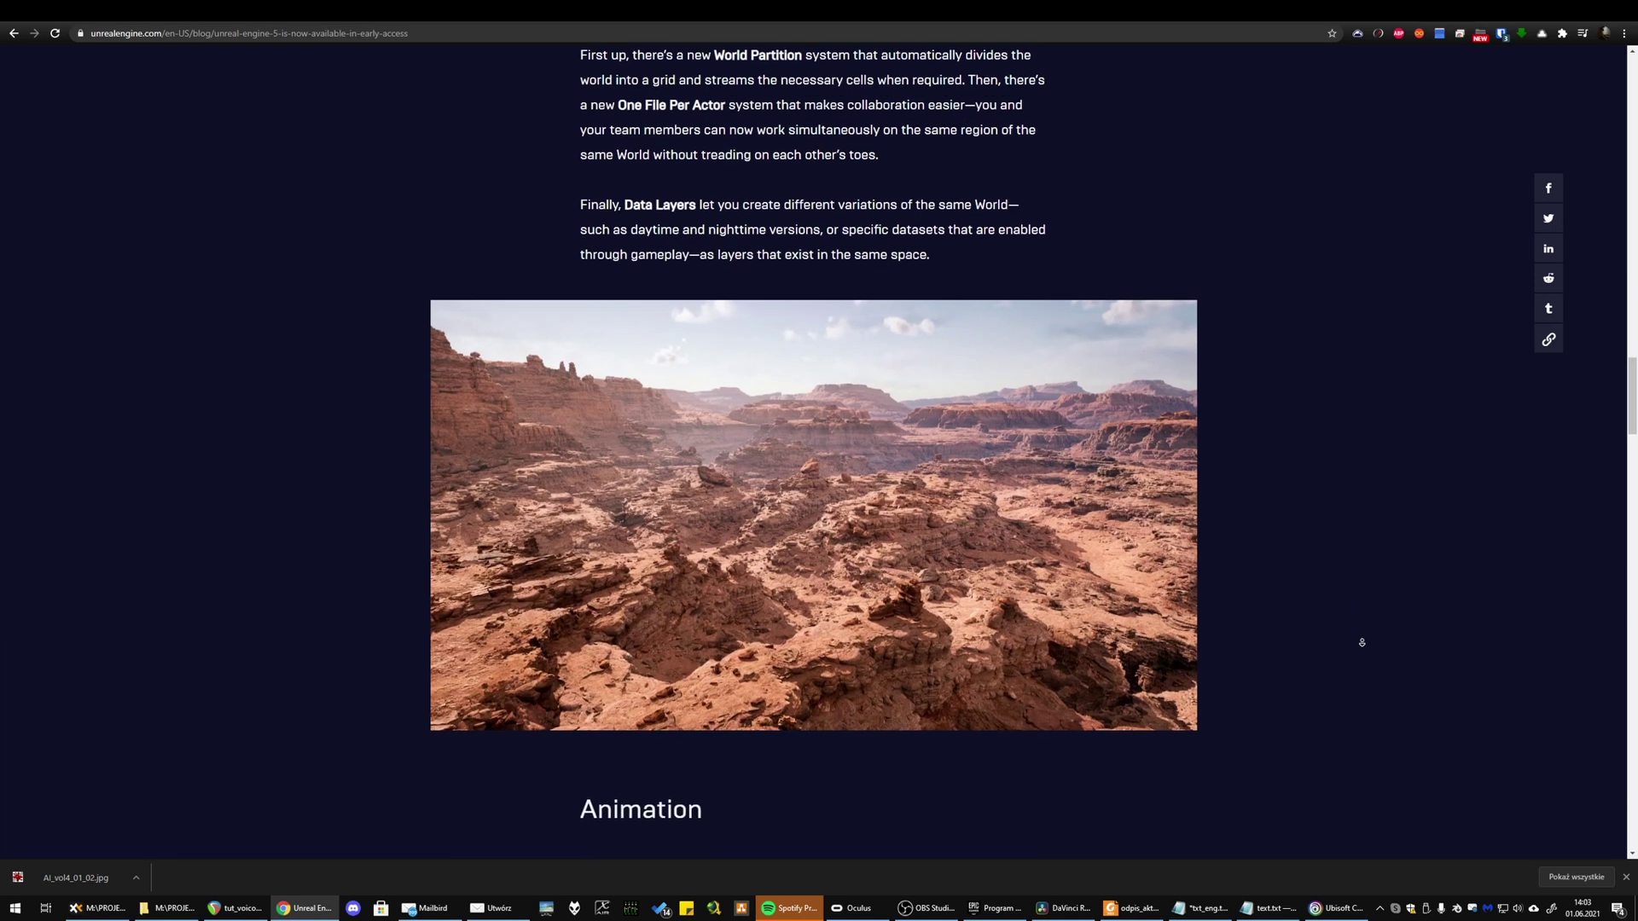
{"action": "scroll", "coordinate": [1361, 642], "scroll_direction": "down", "scroll_amount": 4}
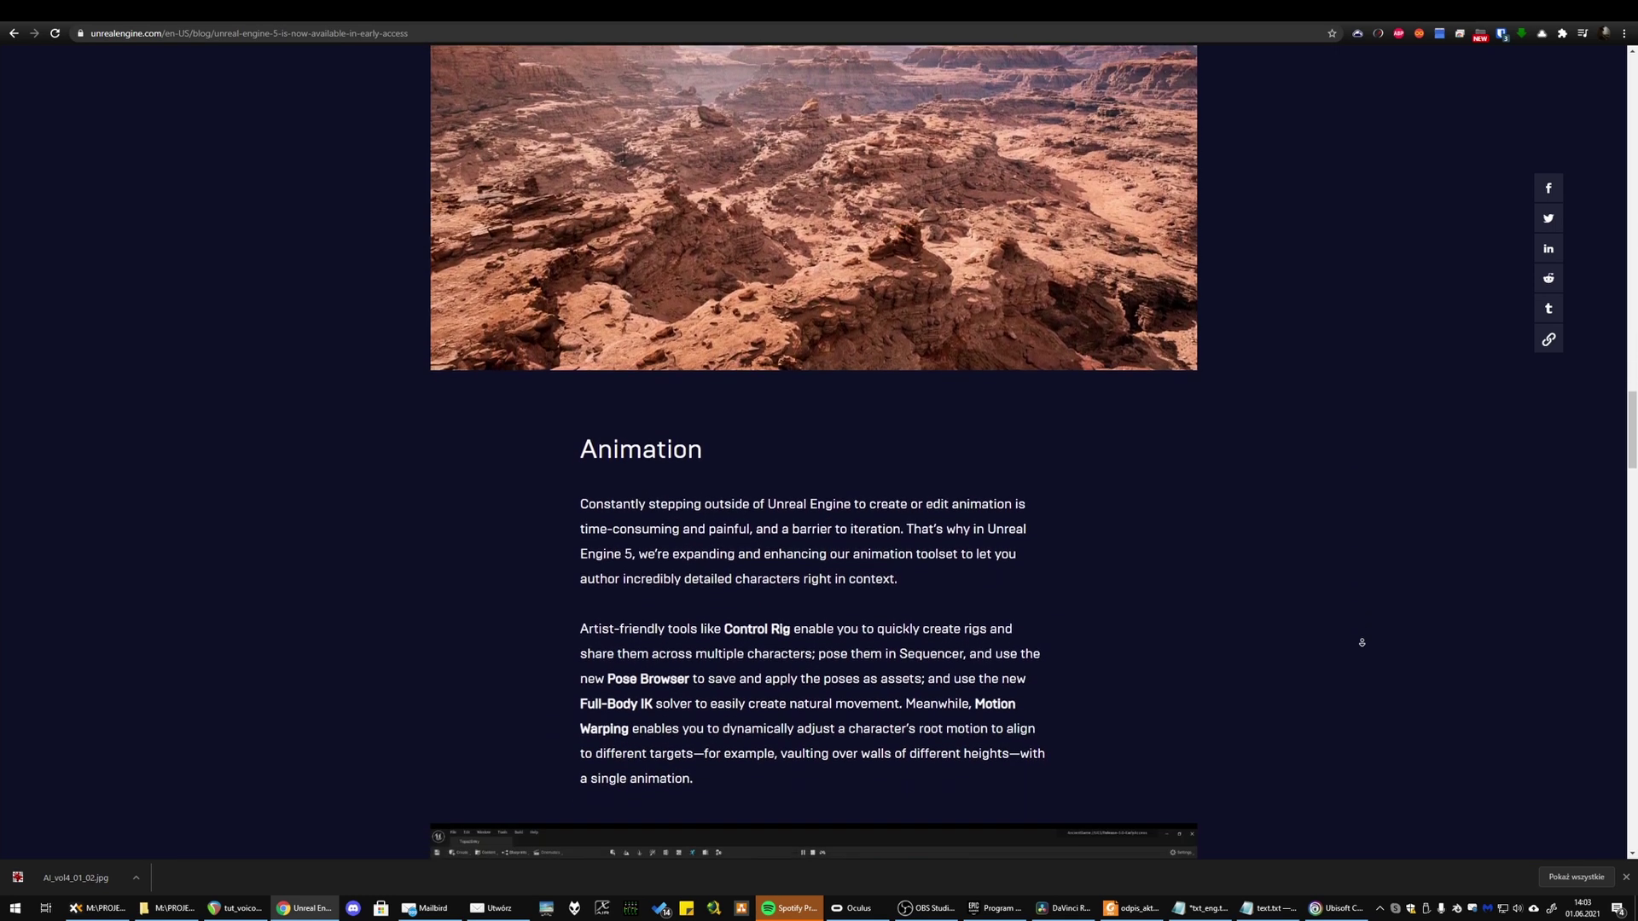
{"action": "scroll", "coordinate": [1361, 642], "scroll_direction": "down", "scroll_amount": 4}
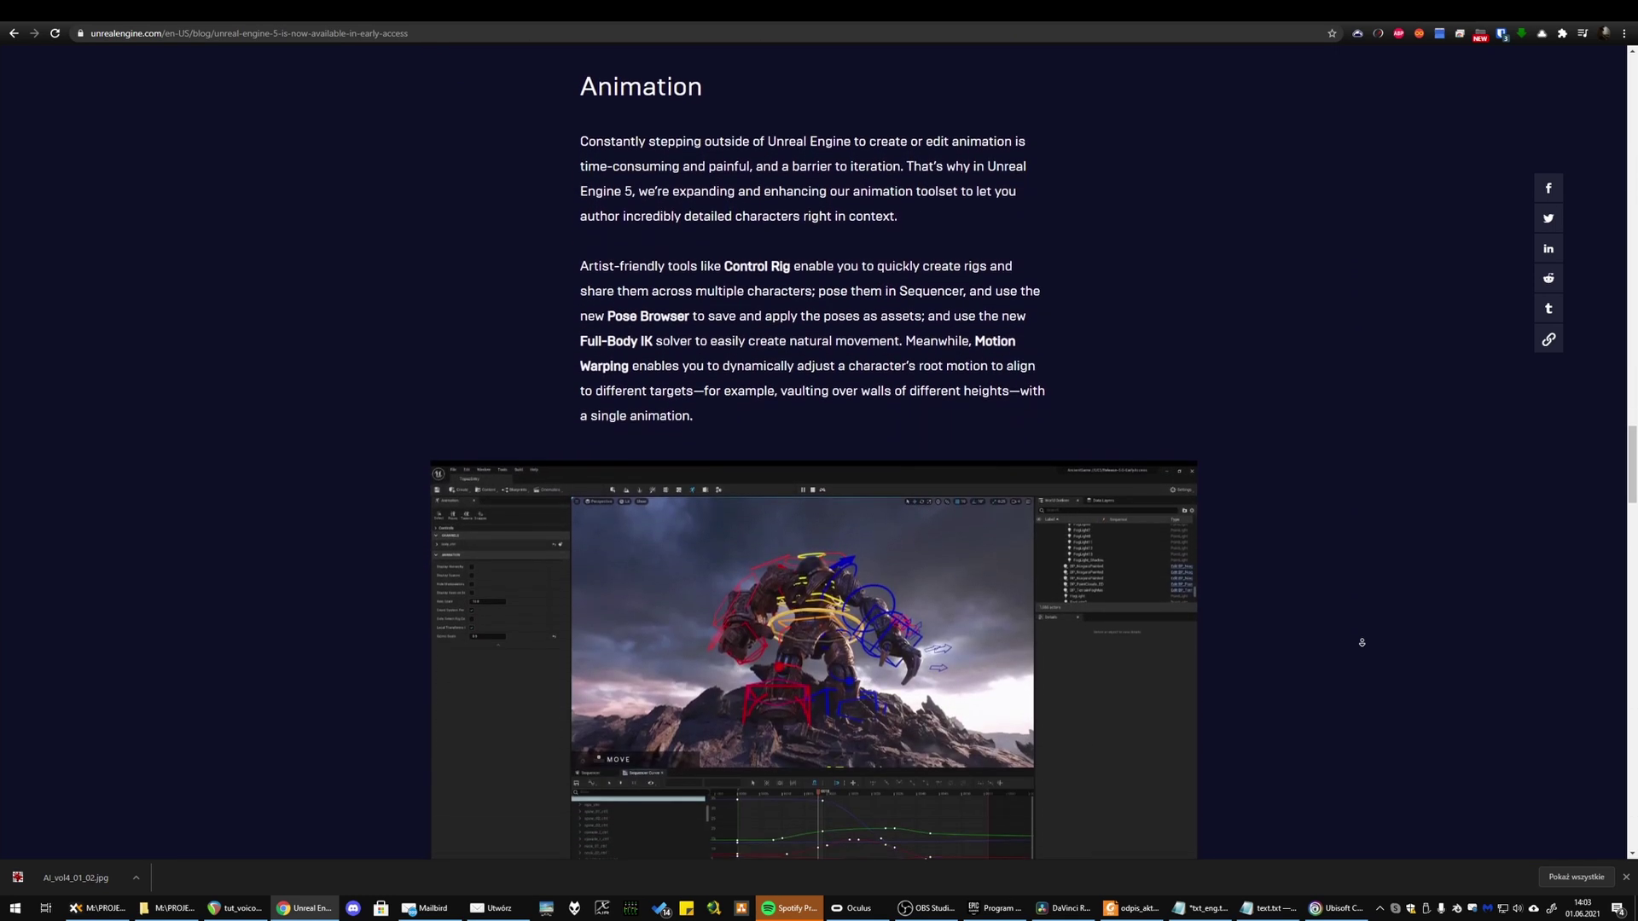
{"action": "scroll", "coordinate": [1361, 642], "scroll_direction": "down", "scroll_amount": 4}
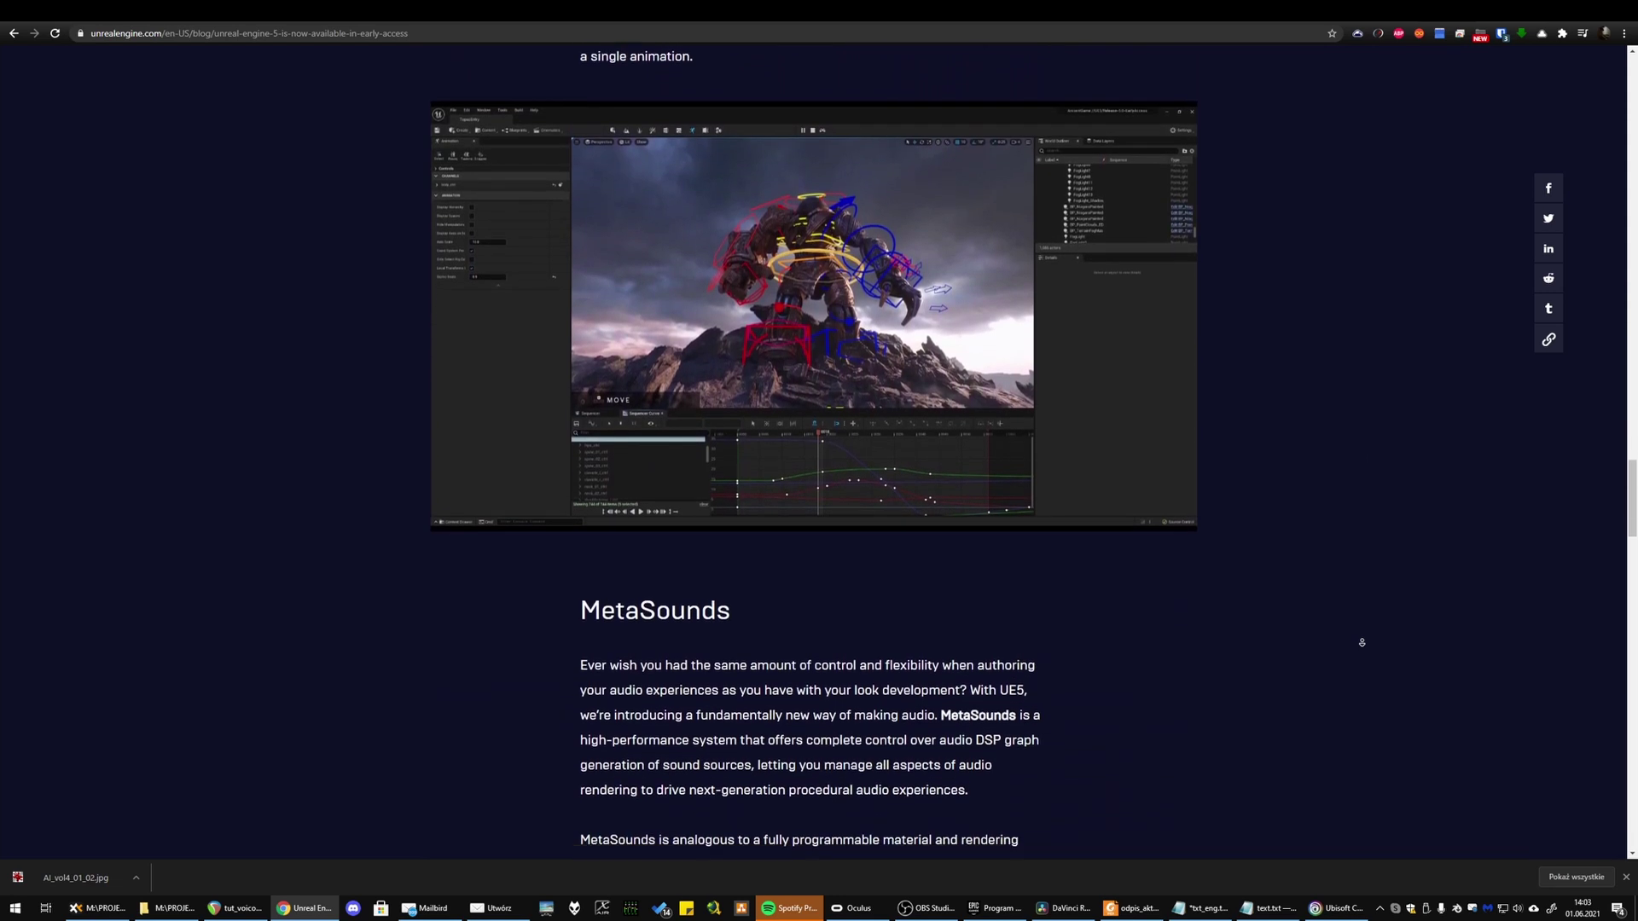
{"action": "scroll", "coordinate": [1361, 642], "scroll_direction": "down", "scroll_amount": 4}
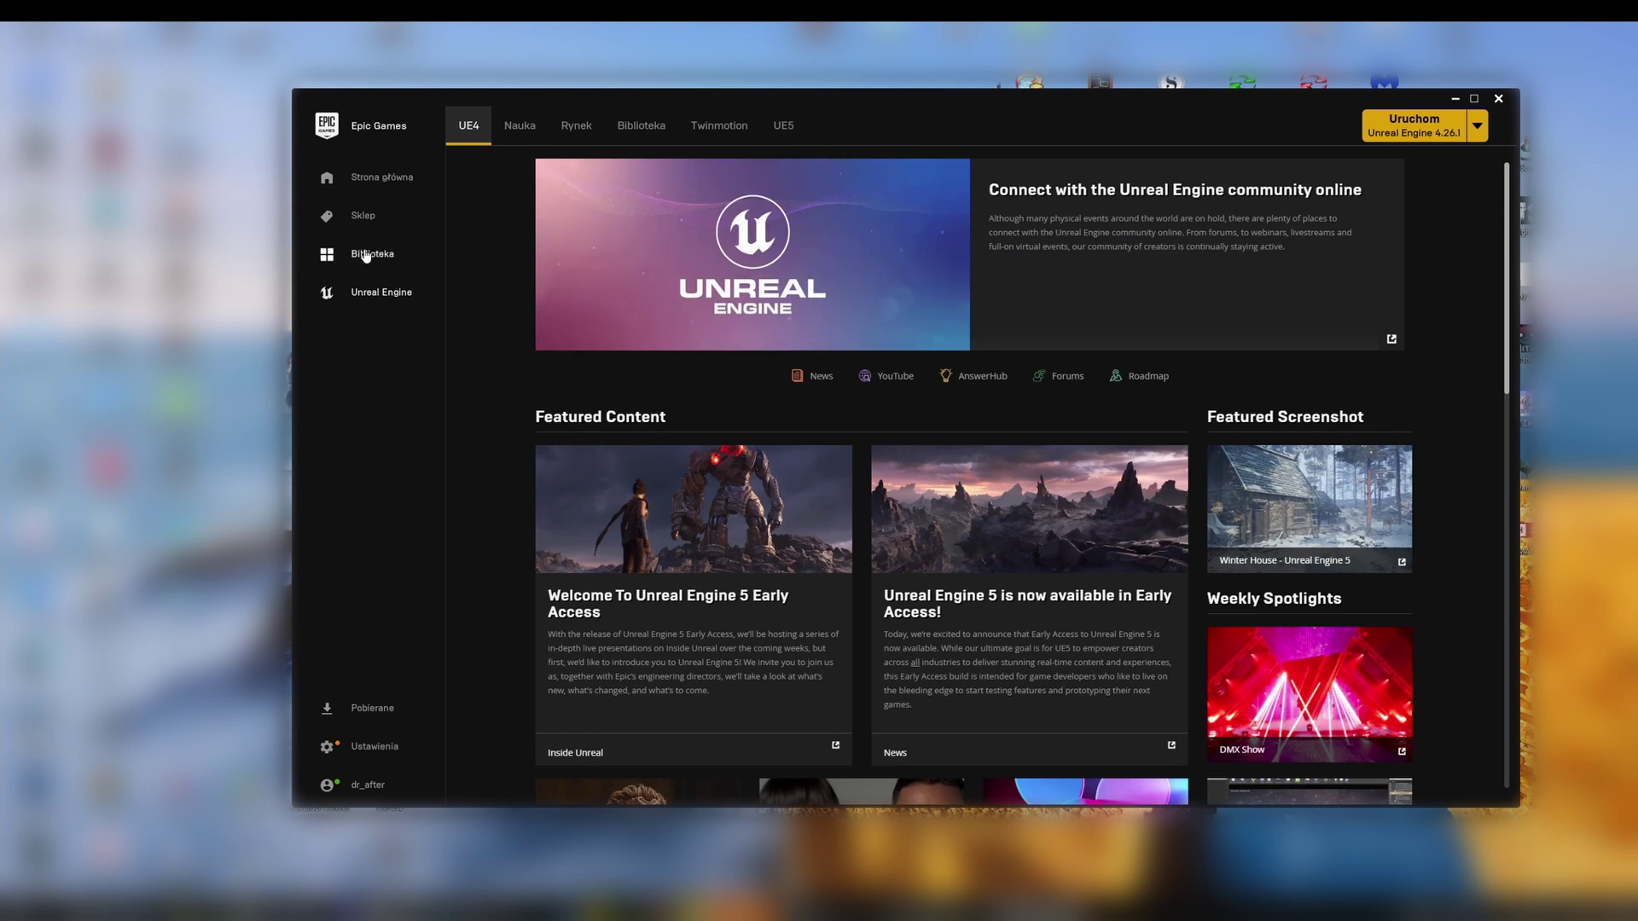
- View the UE5 page in the Epic Games Launcher and launch Unreal Engine 5.0.0 Early Access from the library
{"action": "left_click", "coordinate": [769, 131]}
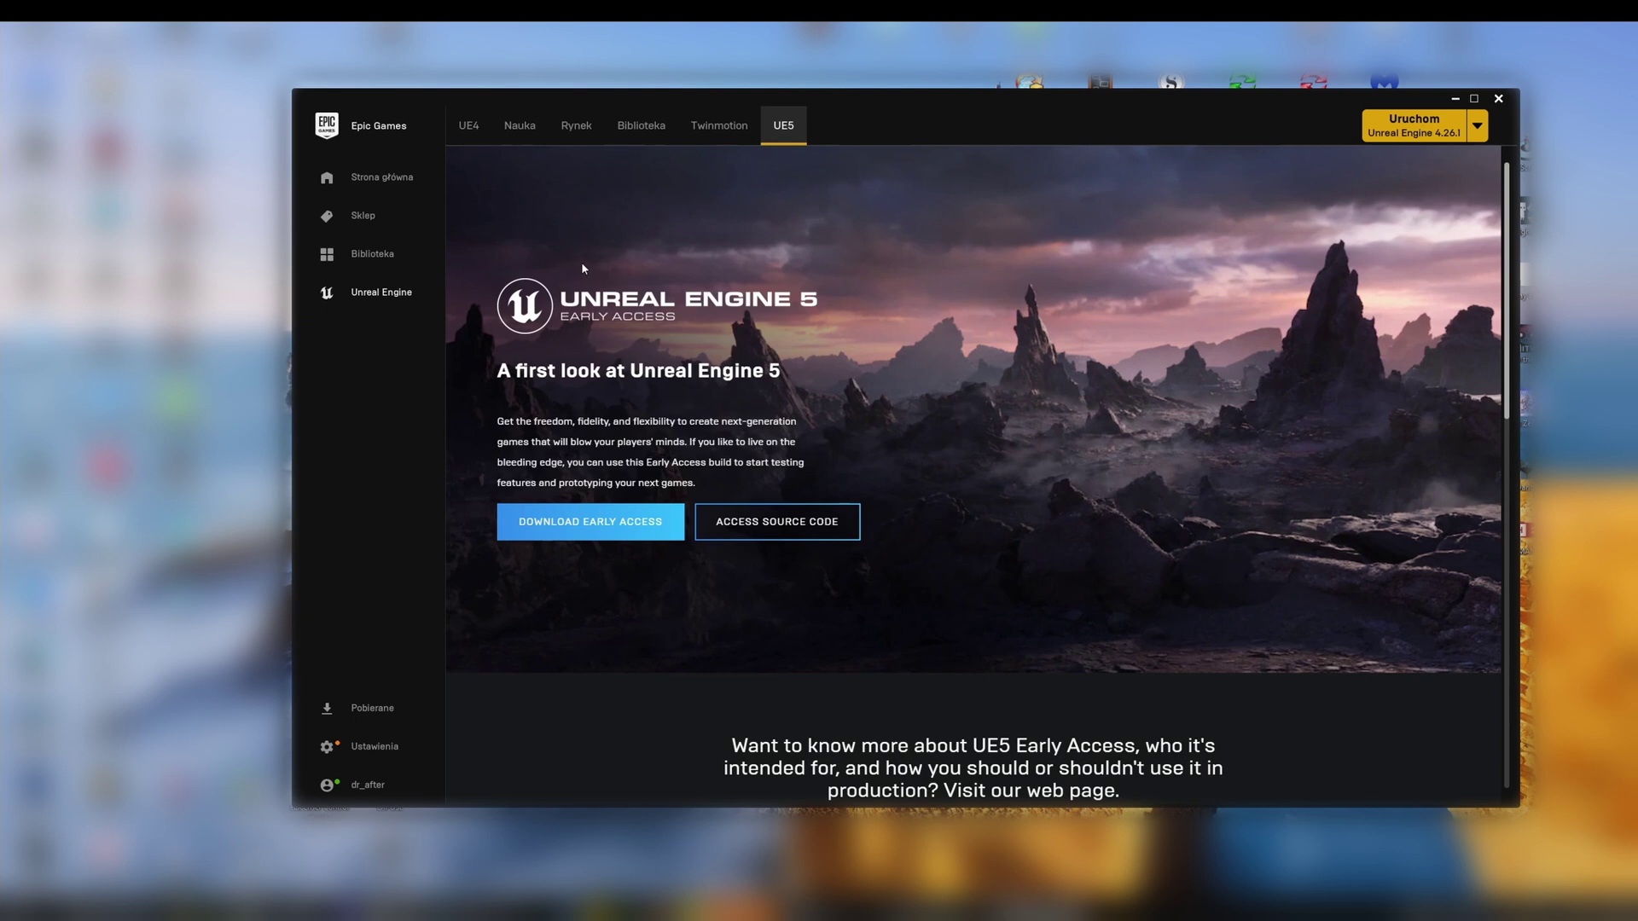
{"action": "left_click", "coordinate": [641, 126]}
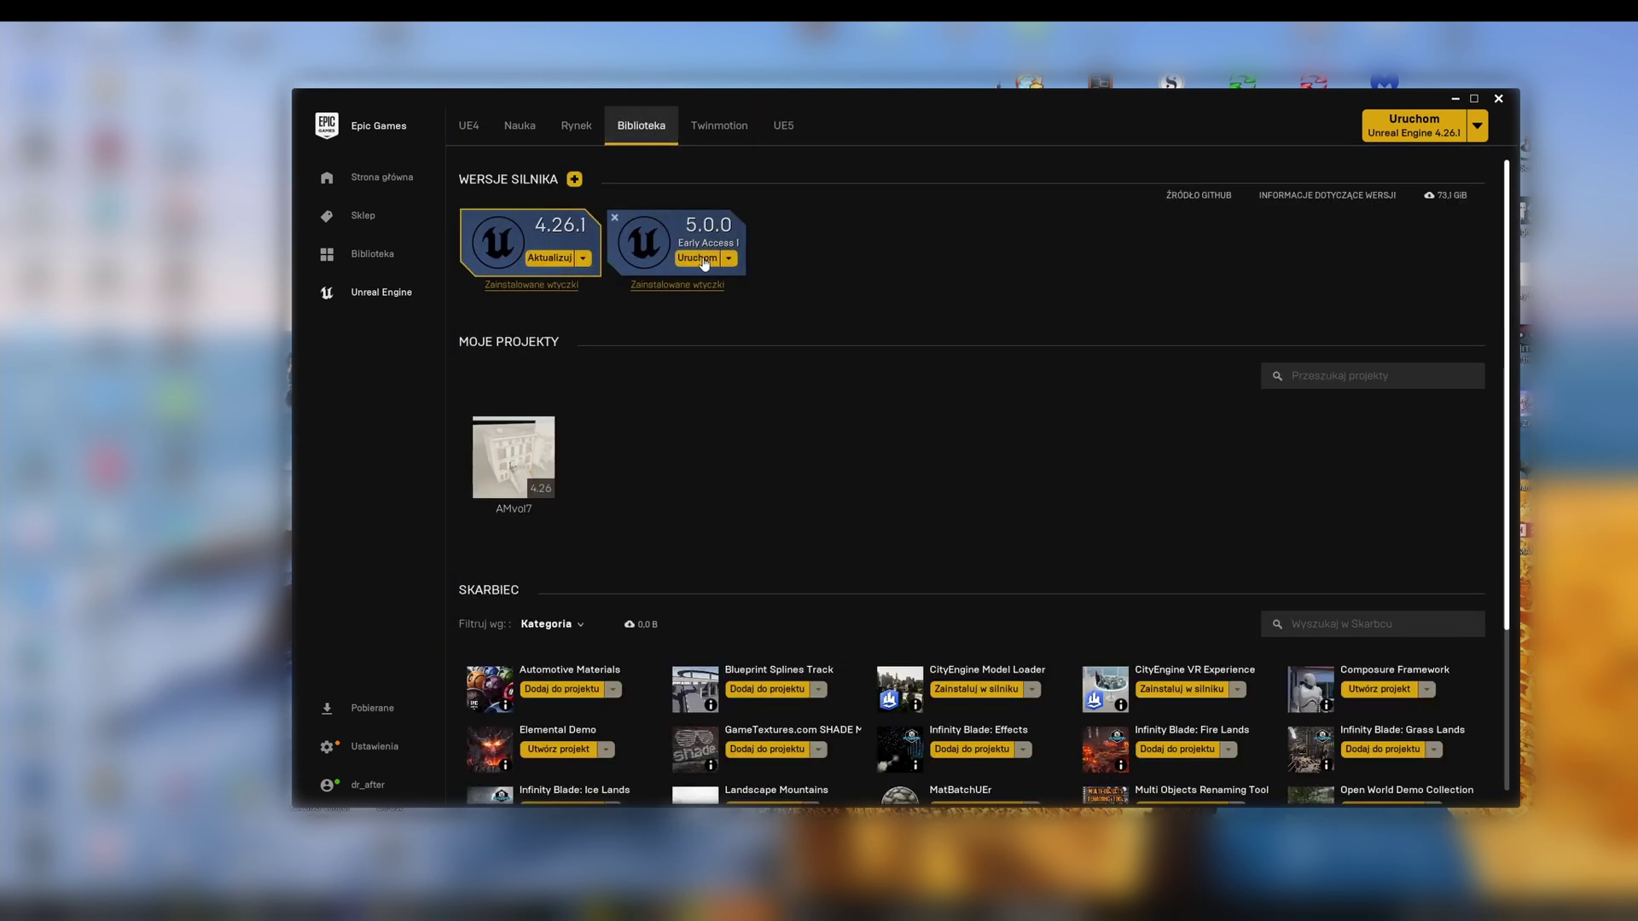
{"action": "left_click", "coordinate": [704, 259]}
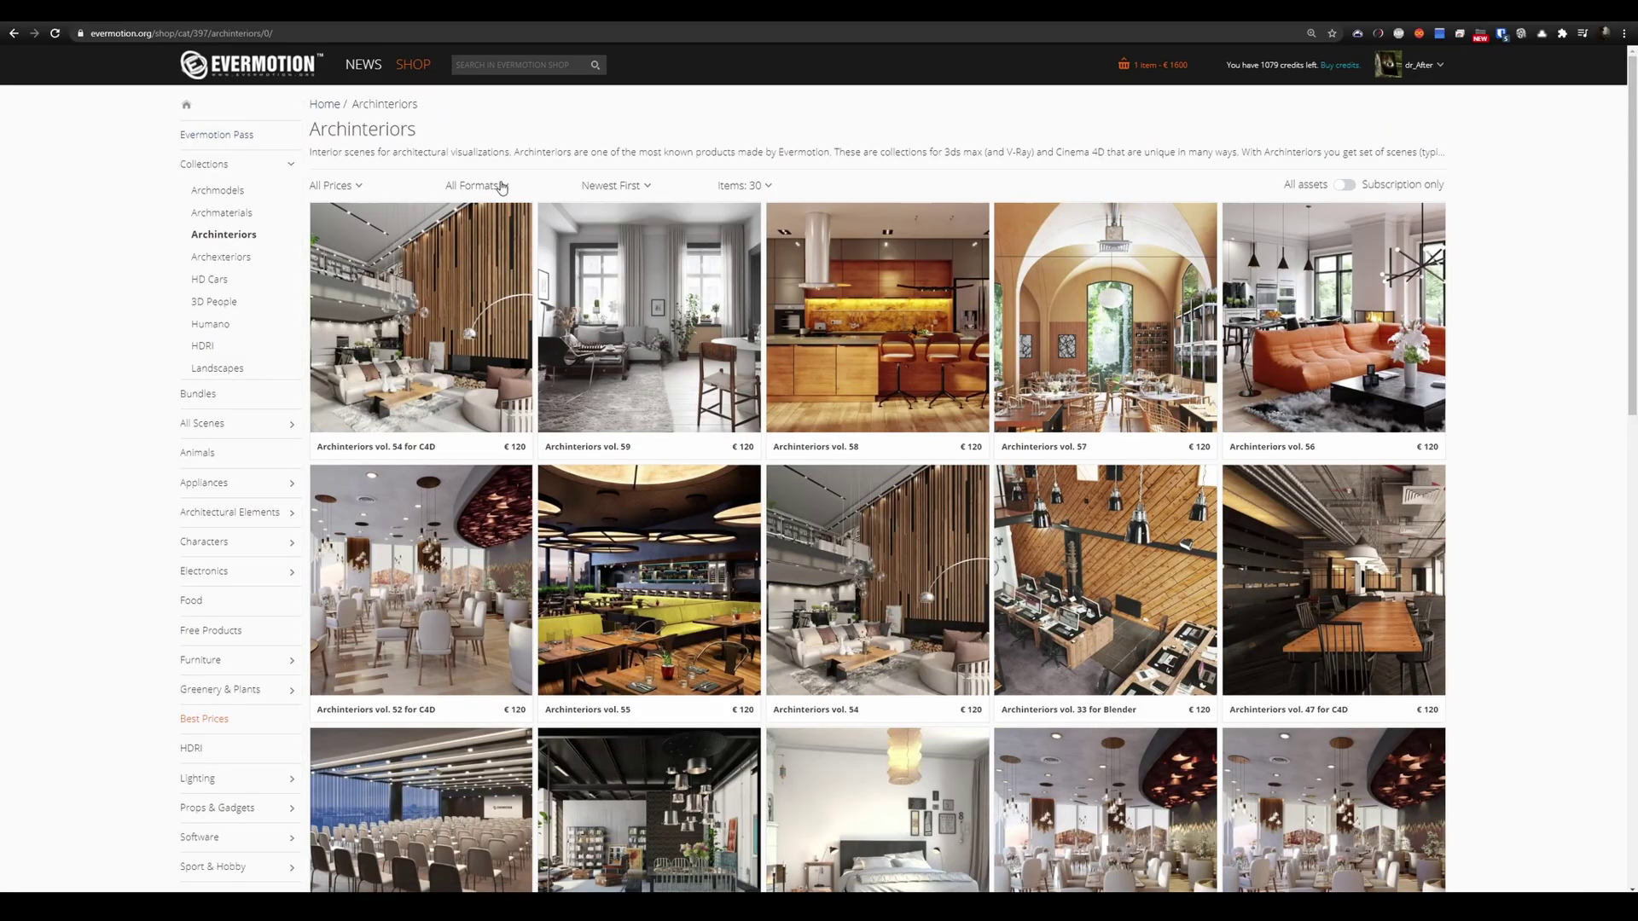
- Filter the Archinteriors collections in the Evermotion shop by UPROJECT format and view the preview images of Archinteriors for UE vol. 4
{"action": "left_click", "coordinate": [504, 186]}
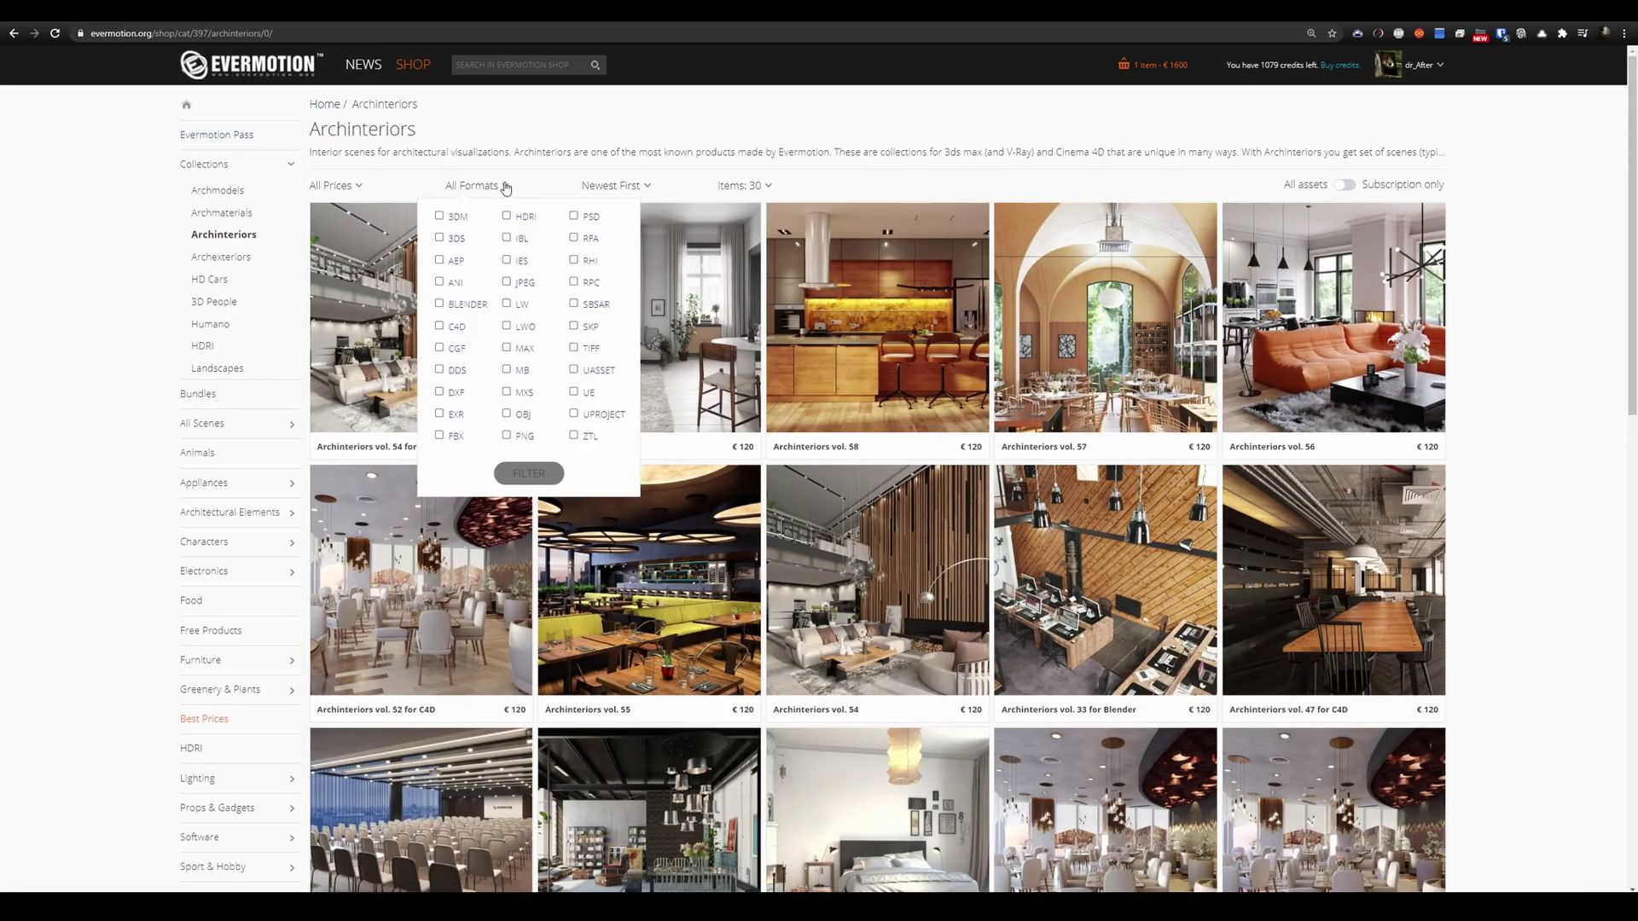
{"action": "left_click", "coordinate": [582, 414]}
{"action": "left_click", "coordinate": [533, 471]}
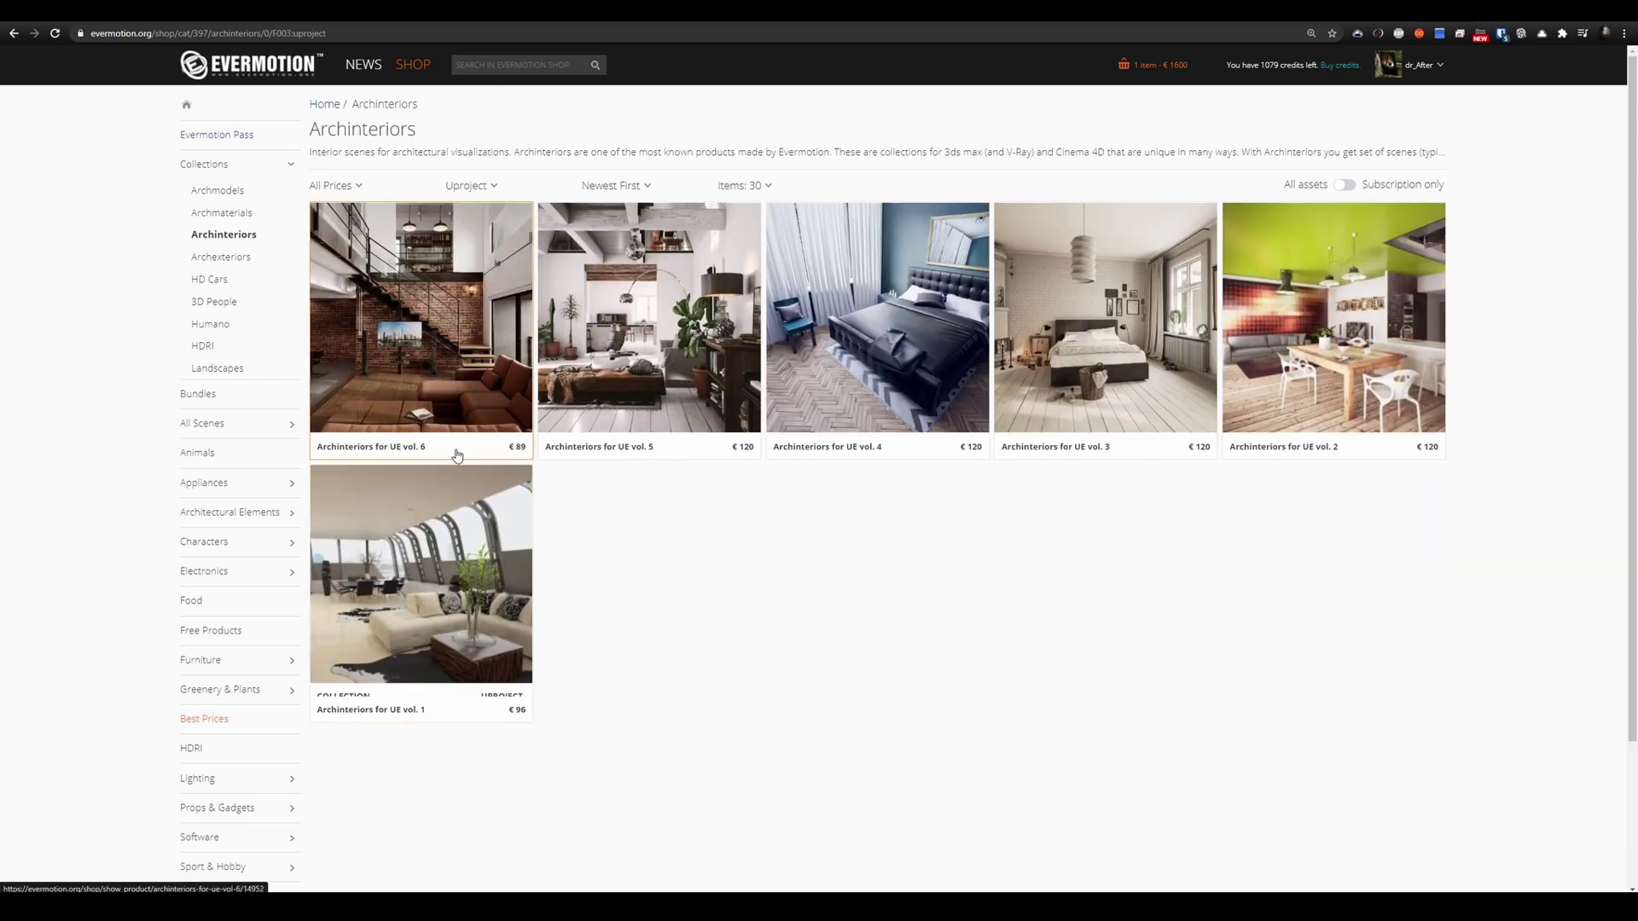
{"action": "left_click", "coordinate": [865, 283]}
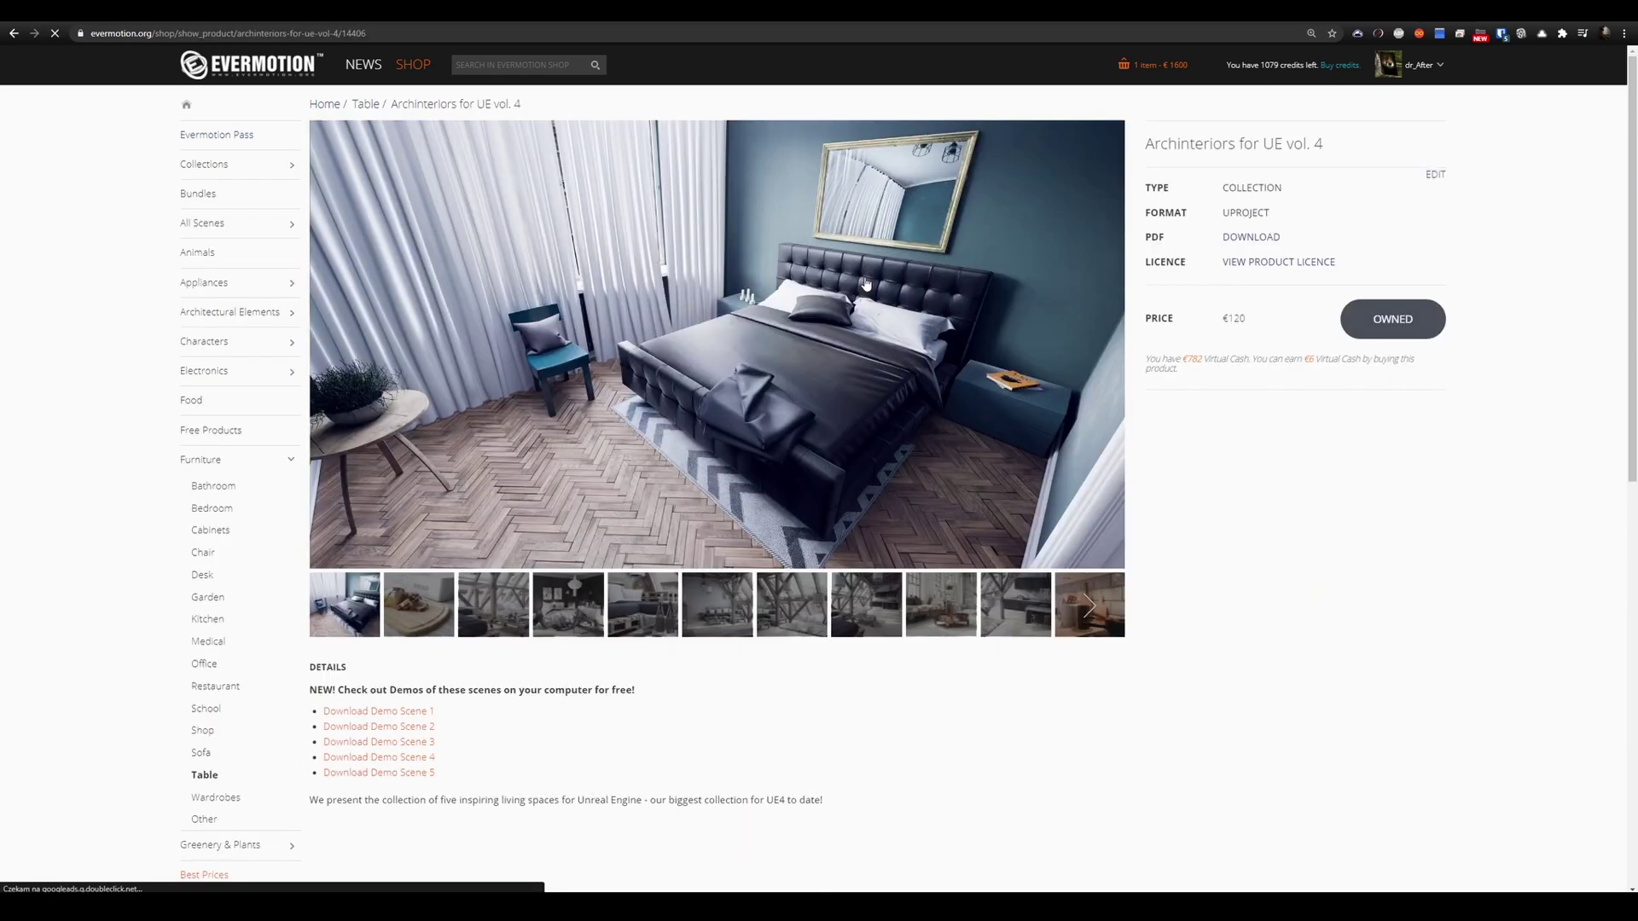
{"action": "left_click", "coordinate": [484, 588]}
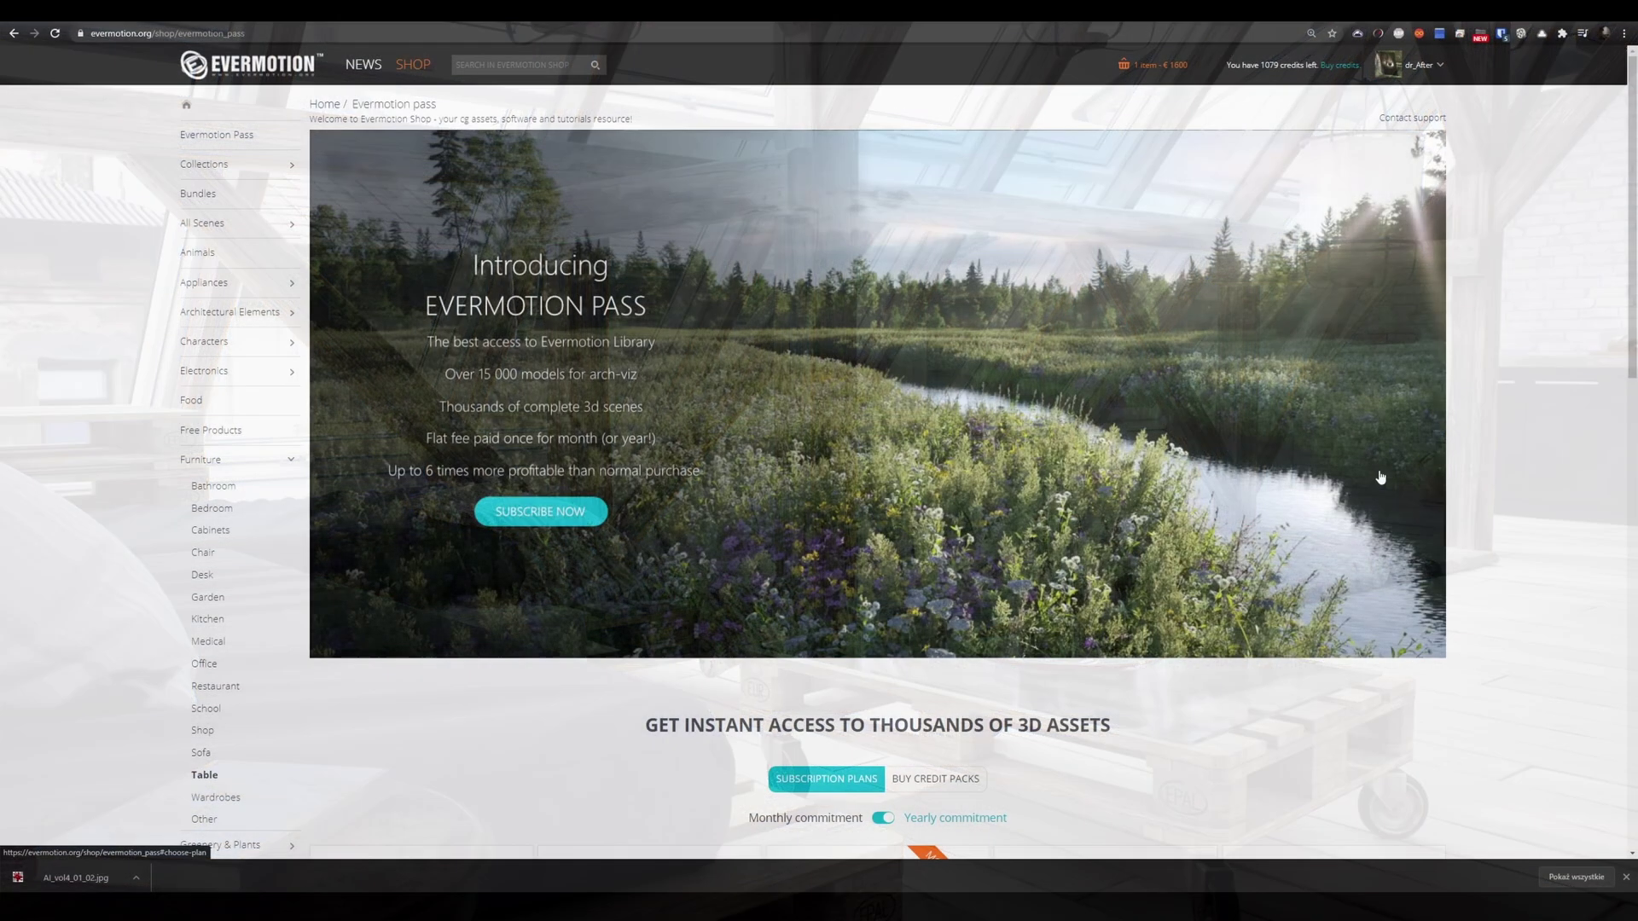
- Look through the Evermotion Pass page and its subscription plans
{"action": "scroll", "coordinate": [1529, 539], "scroll_direction": "down", "scroll_amount": 4}
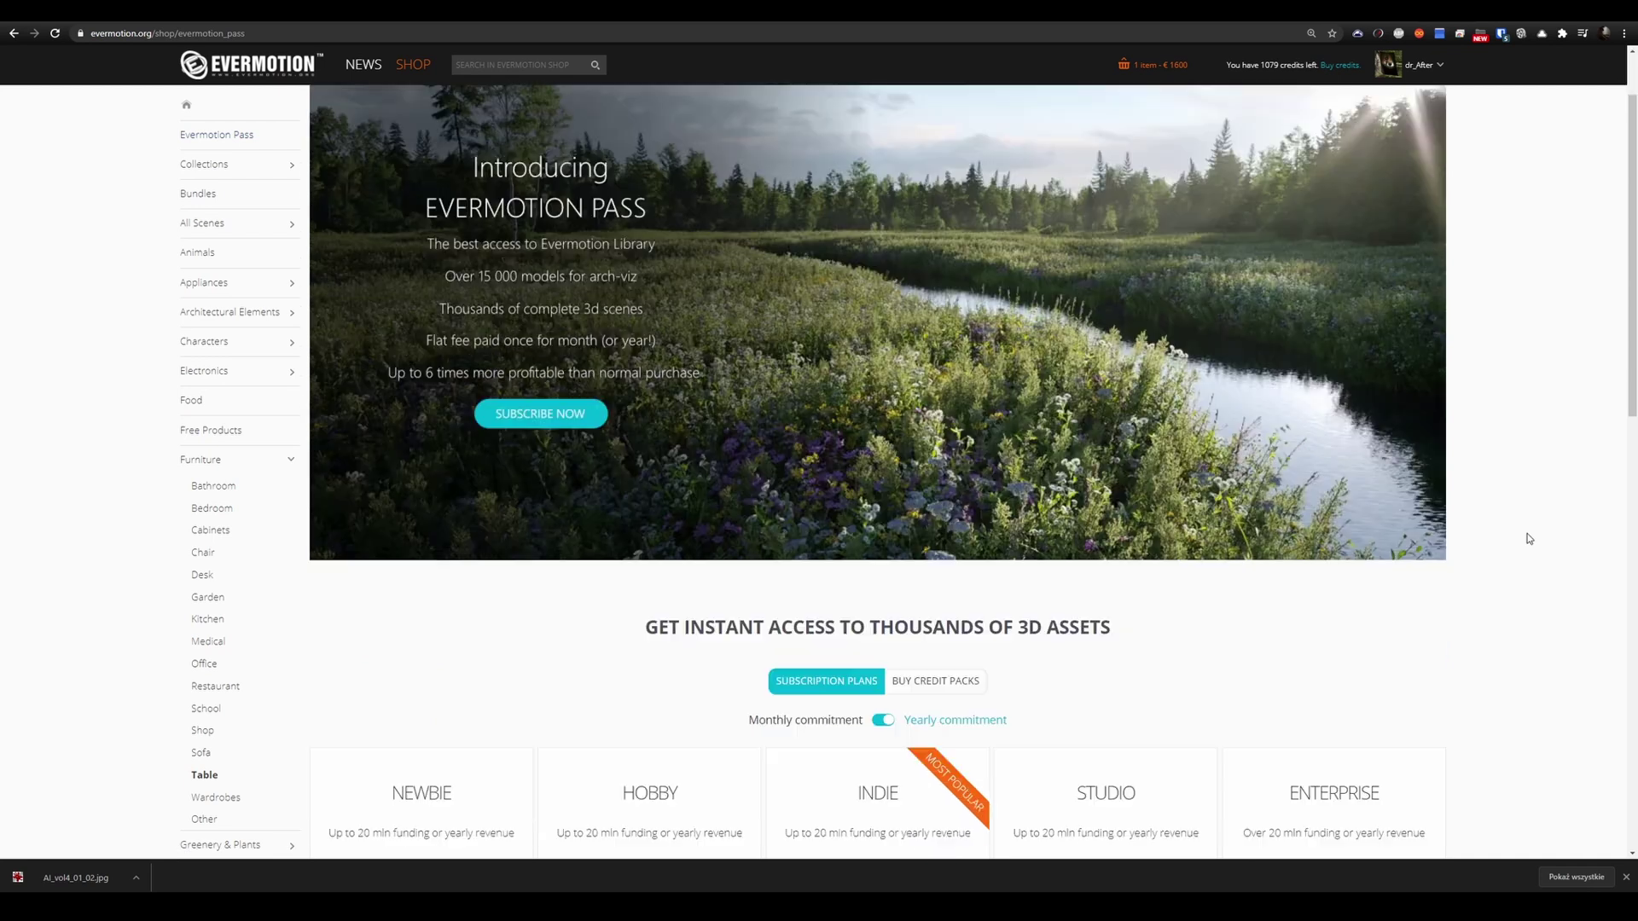
{"action": "scroll", "coordinate": [1529, 538], "scroll_direction": "down", "scroll_amount": 4}
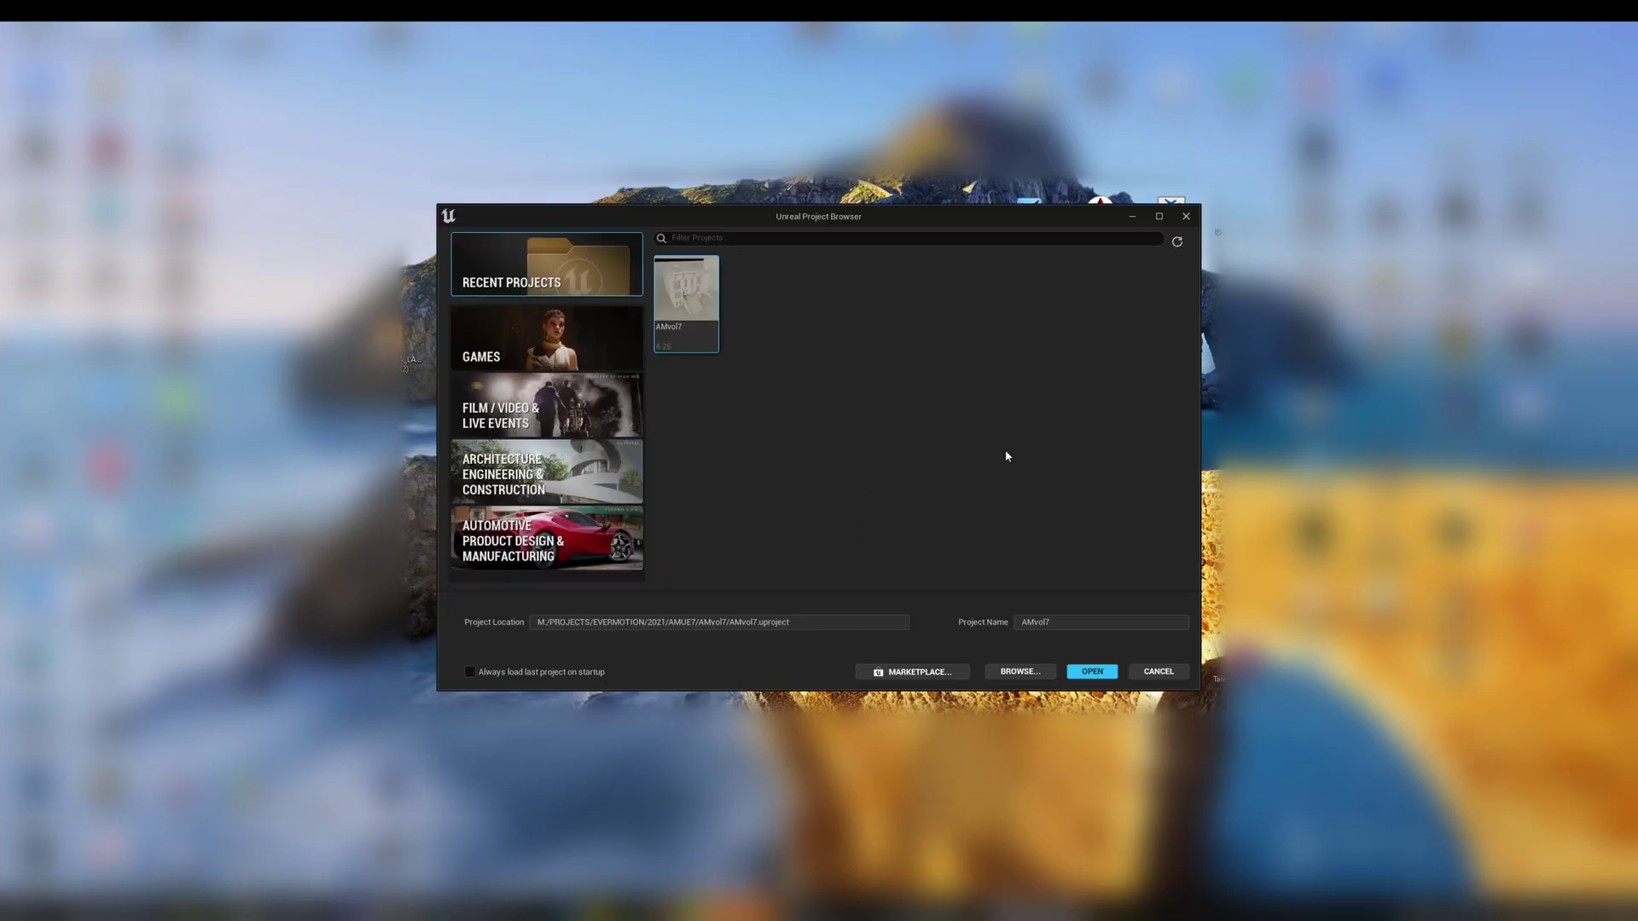
- In the Unreal Project Browser, open AI_vol4_01.uproject from the AI_vol4_01 folder and skip its conversion
{"action": "left_click", "coordinate": [1090, 673]}
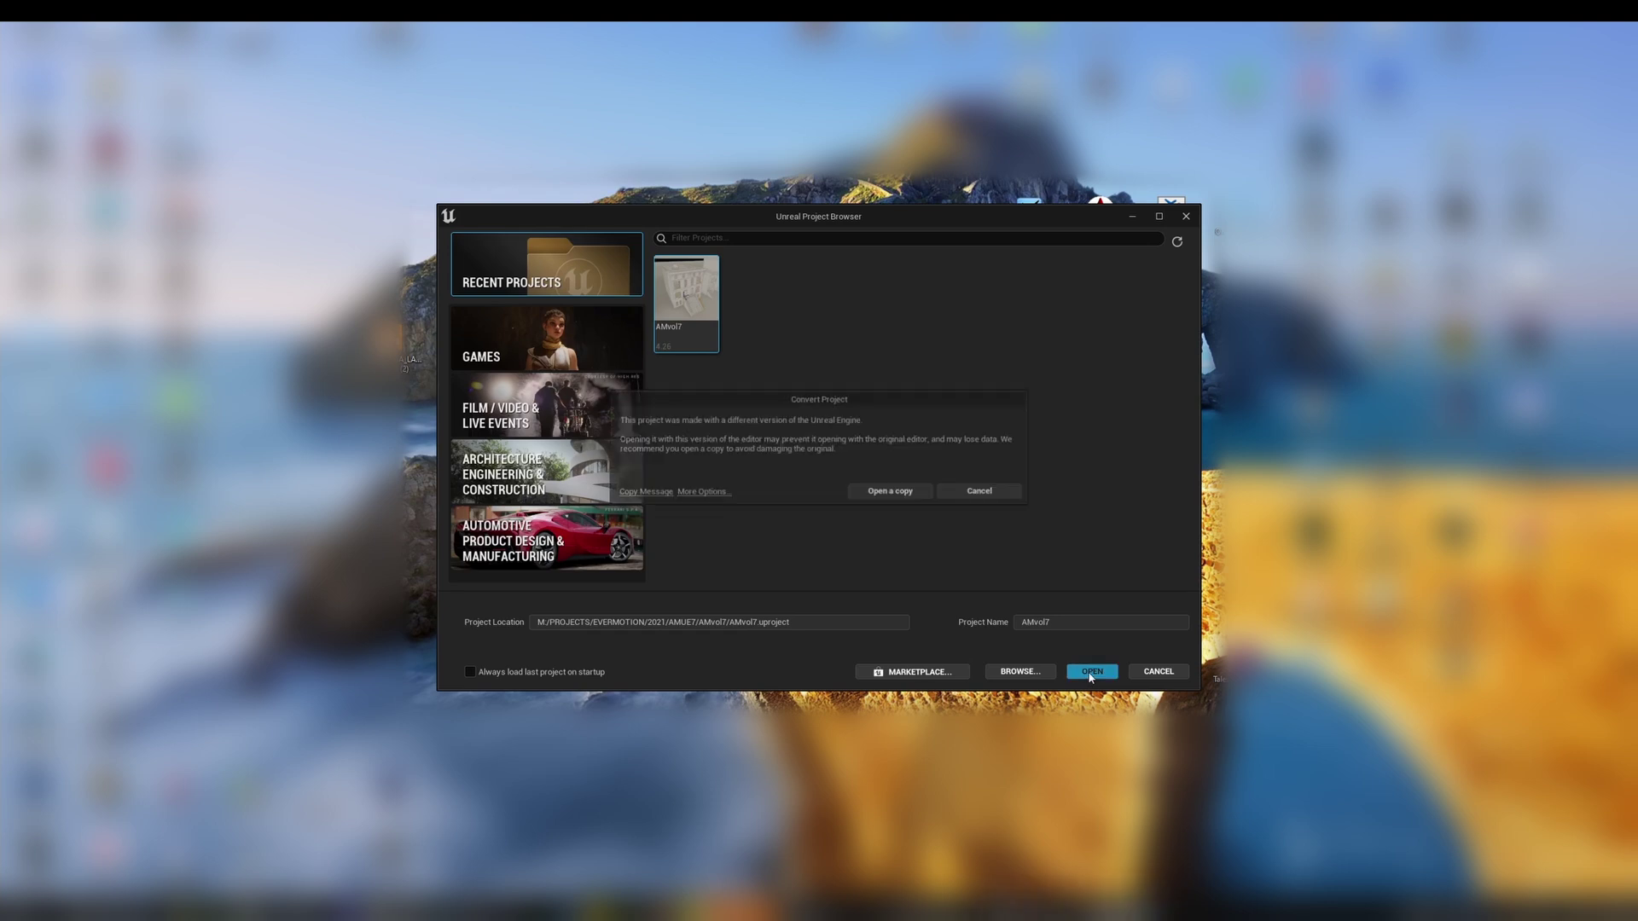
{"action": "left_click", "coordinate": [961, 494]}
{"action": "left_click", "coordinate": [1026, 672]}
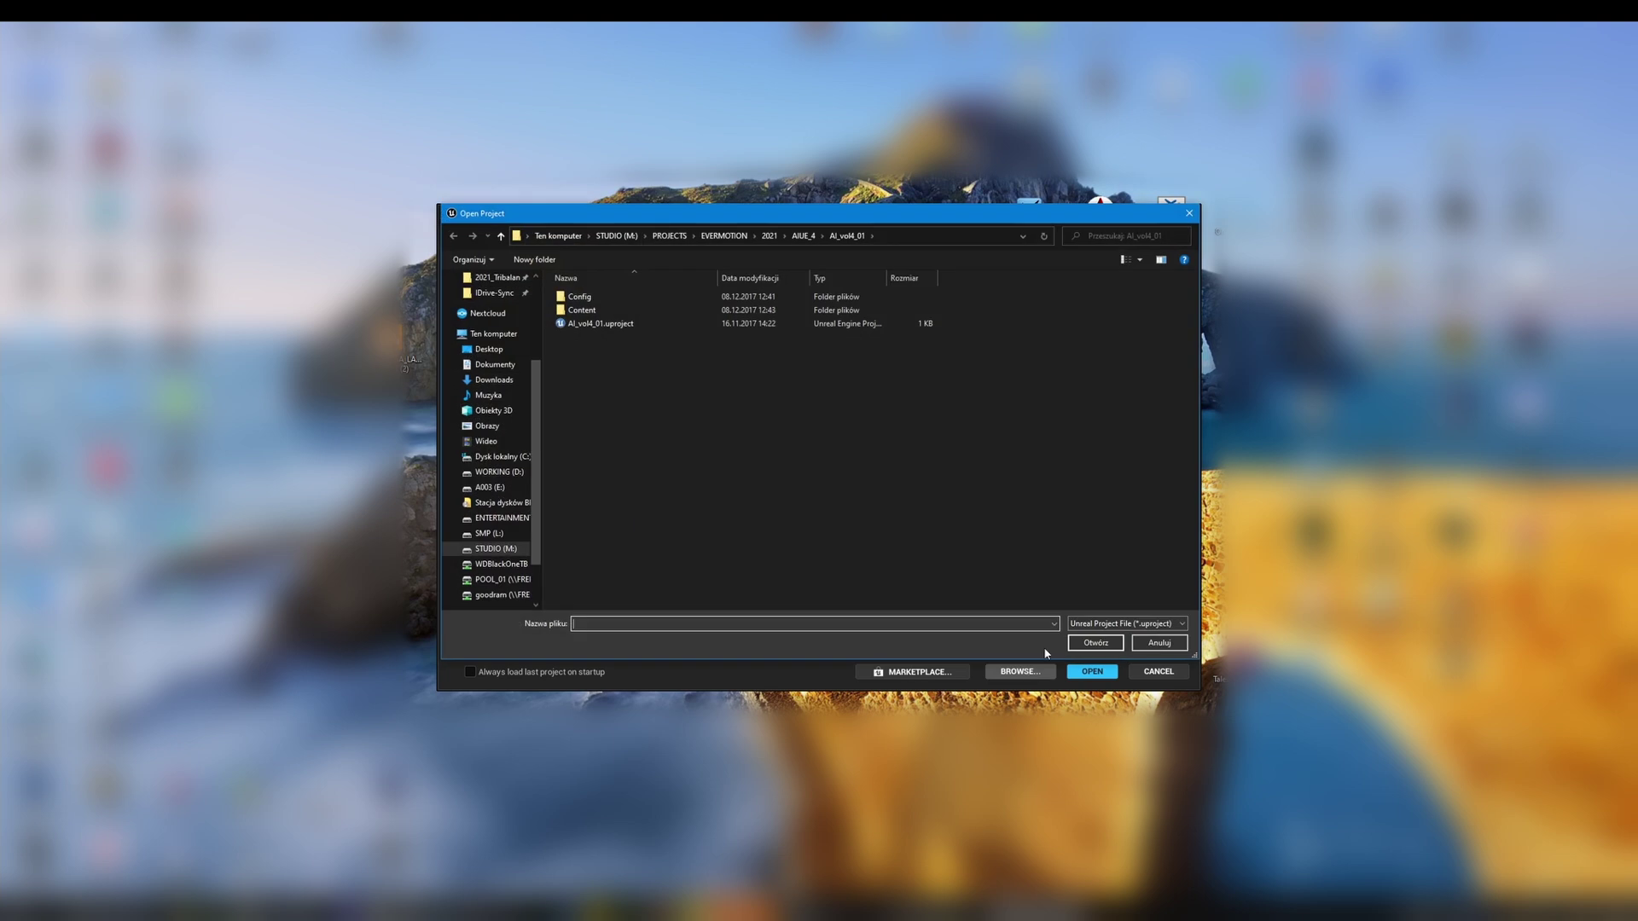
{"action": "left_click", "coordinate": [597, 324]}
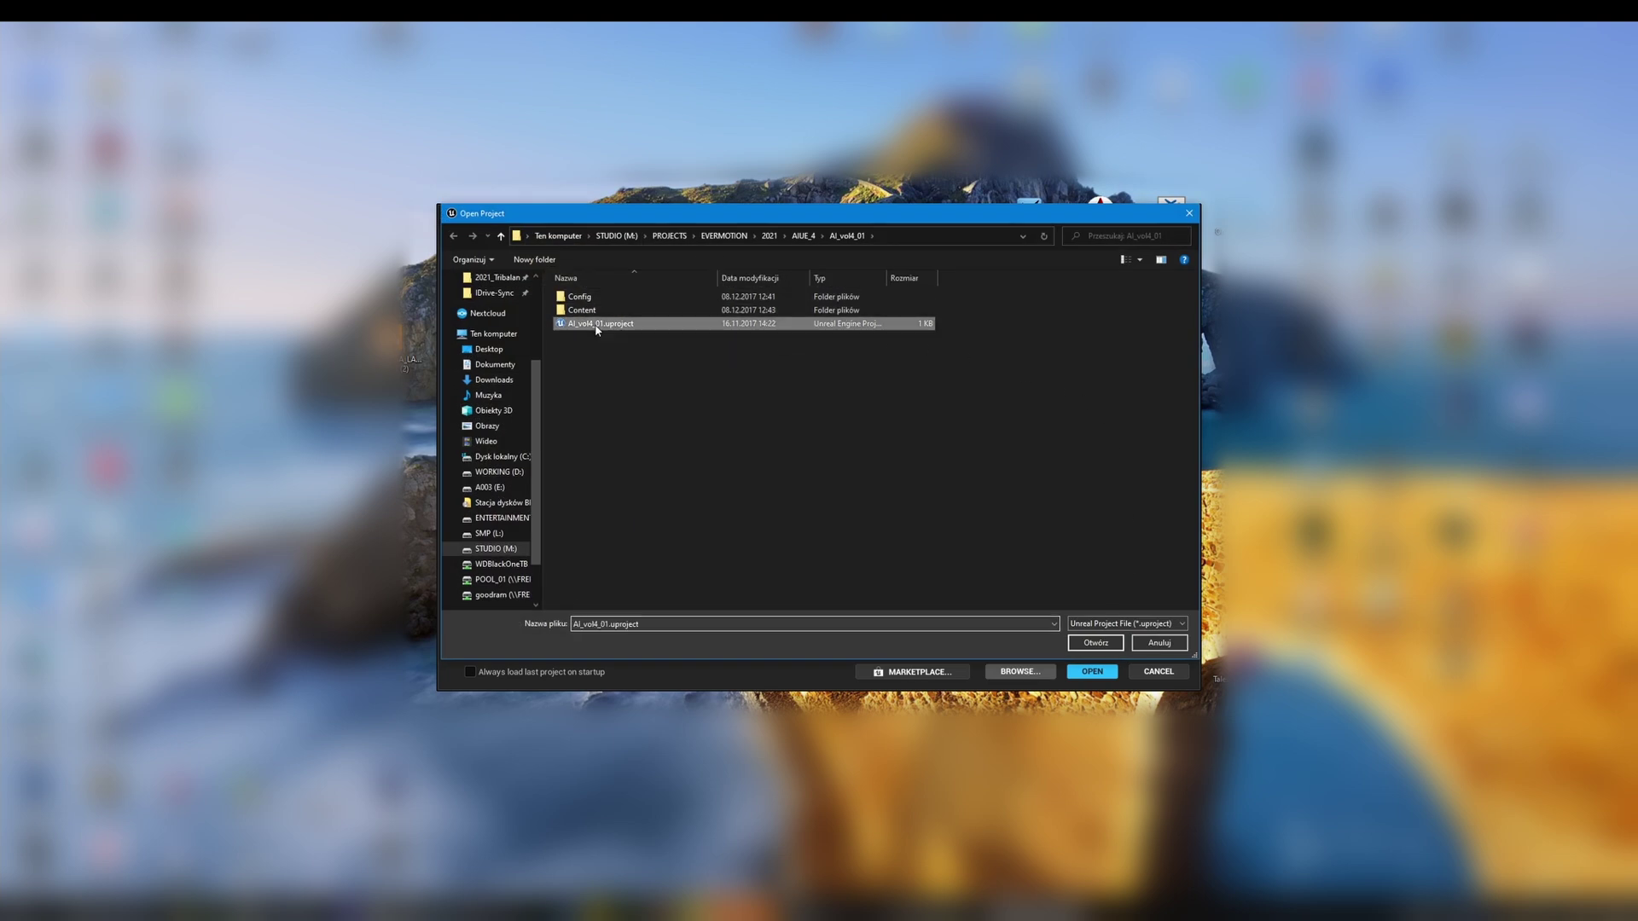
{"action": "left_click", "coordinate": [1088, 644]}
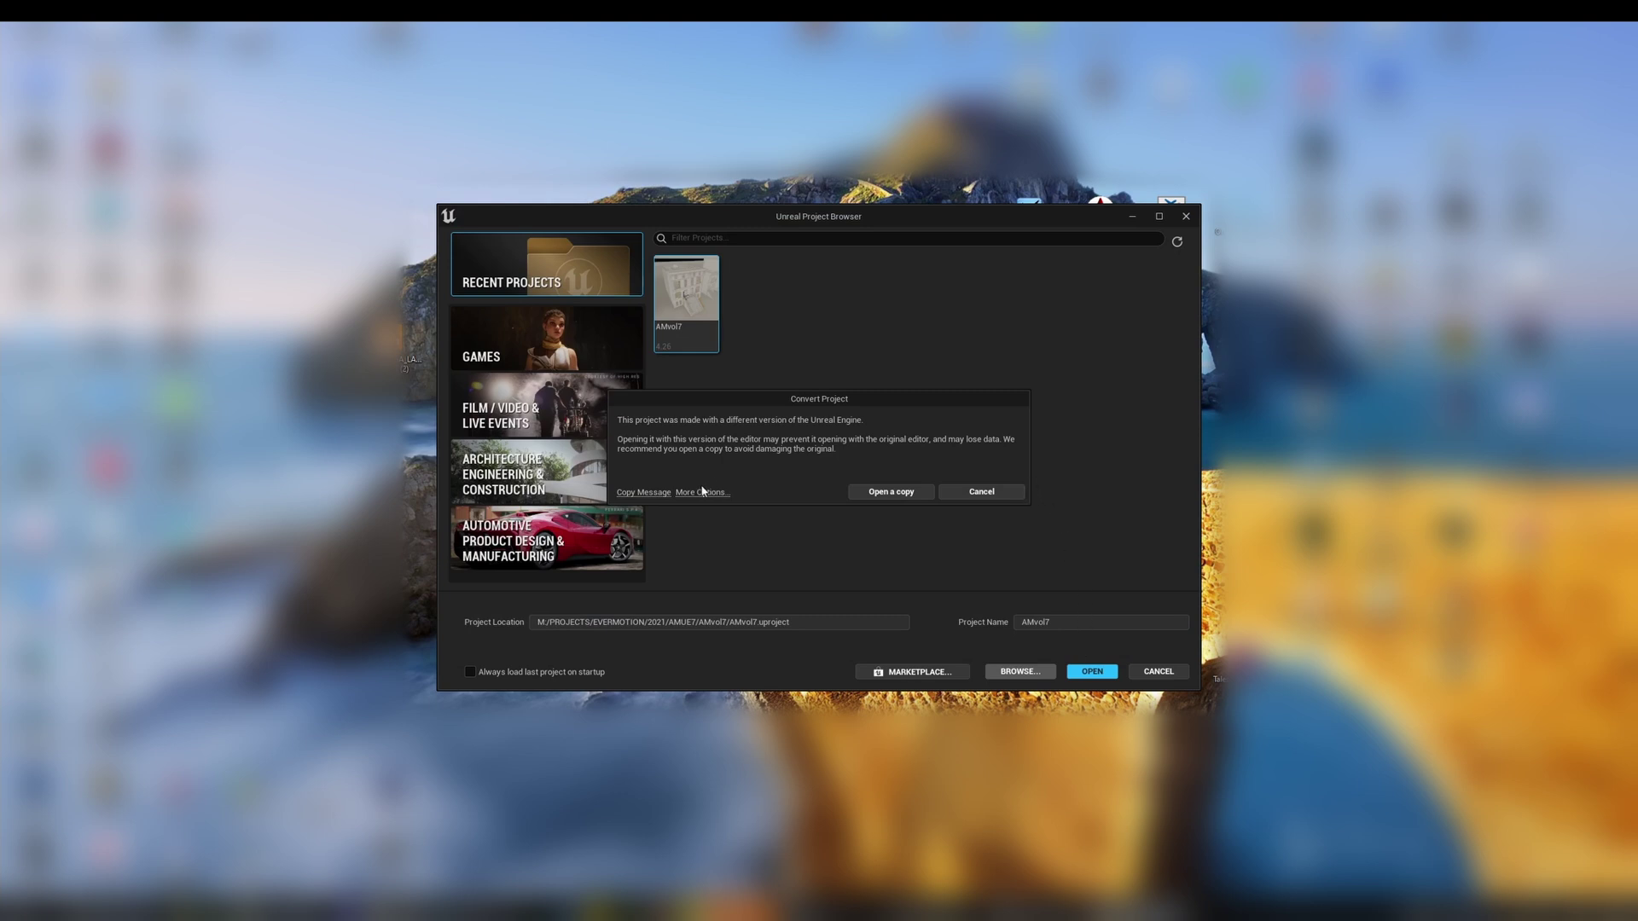
{"action": "left_click", "coordinate": [696, 494]}
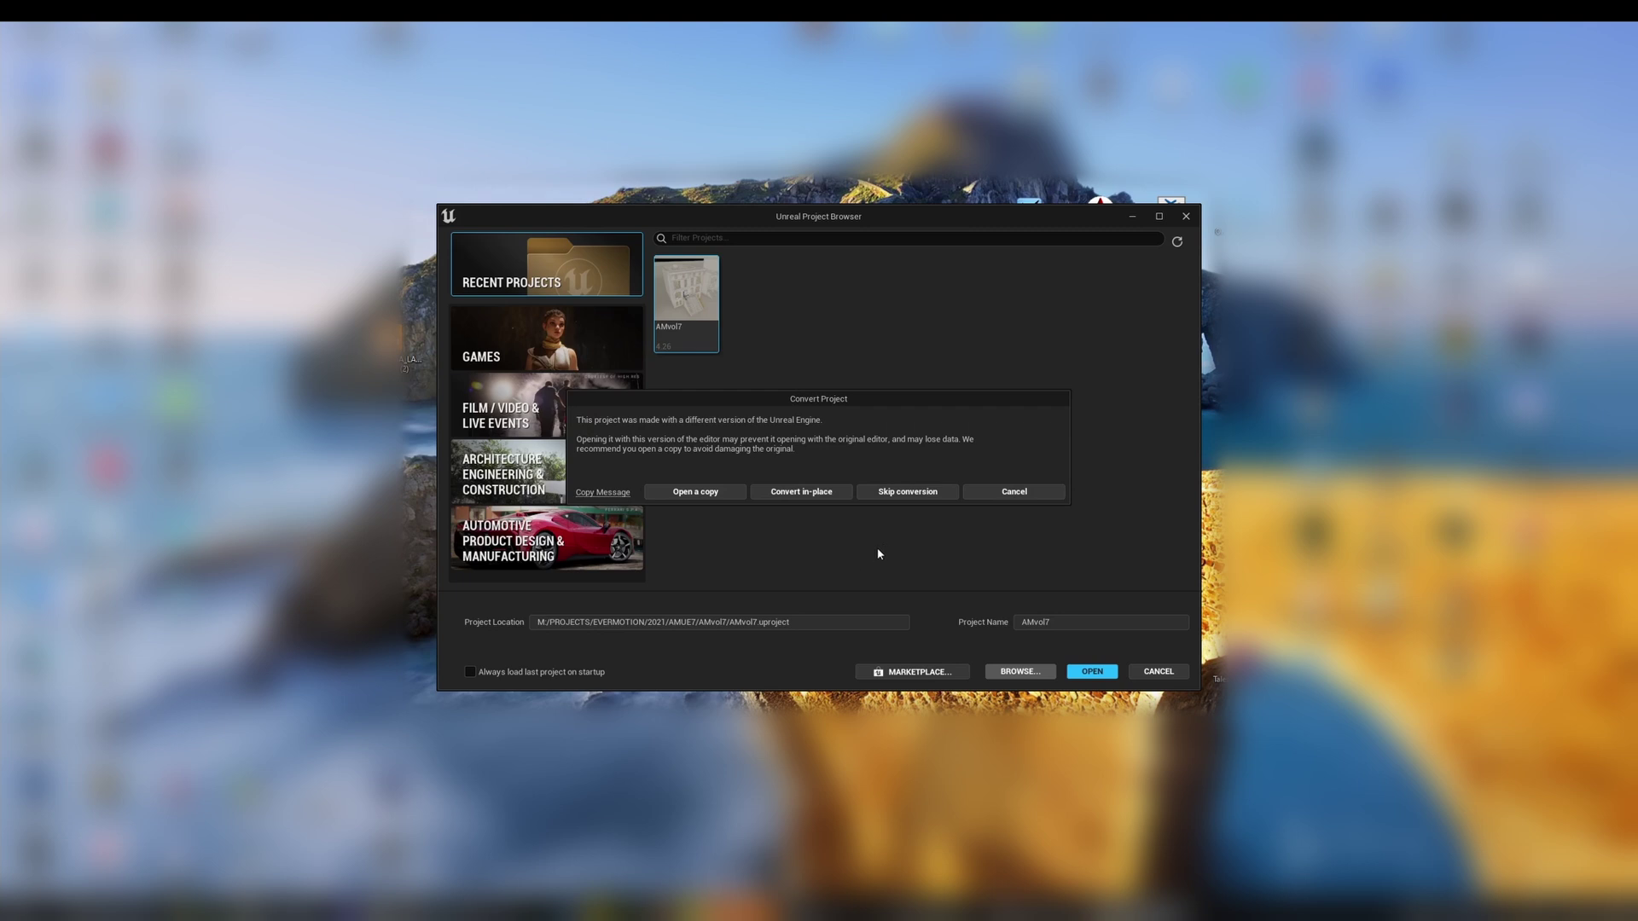
{"action": "left_click", "coordinate": [909, 492]}
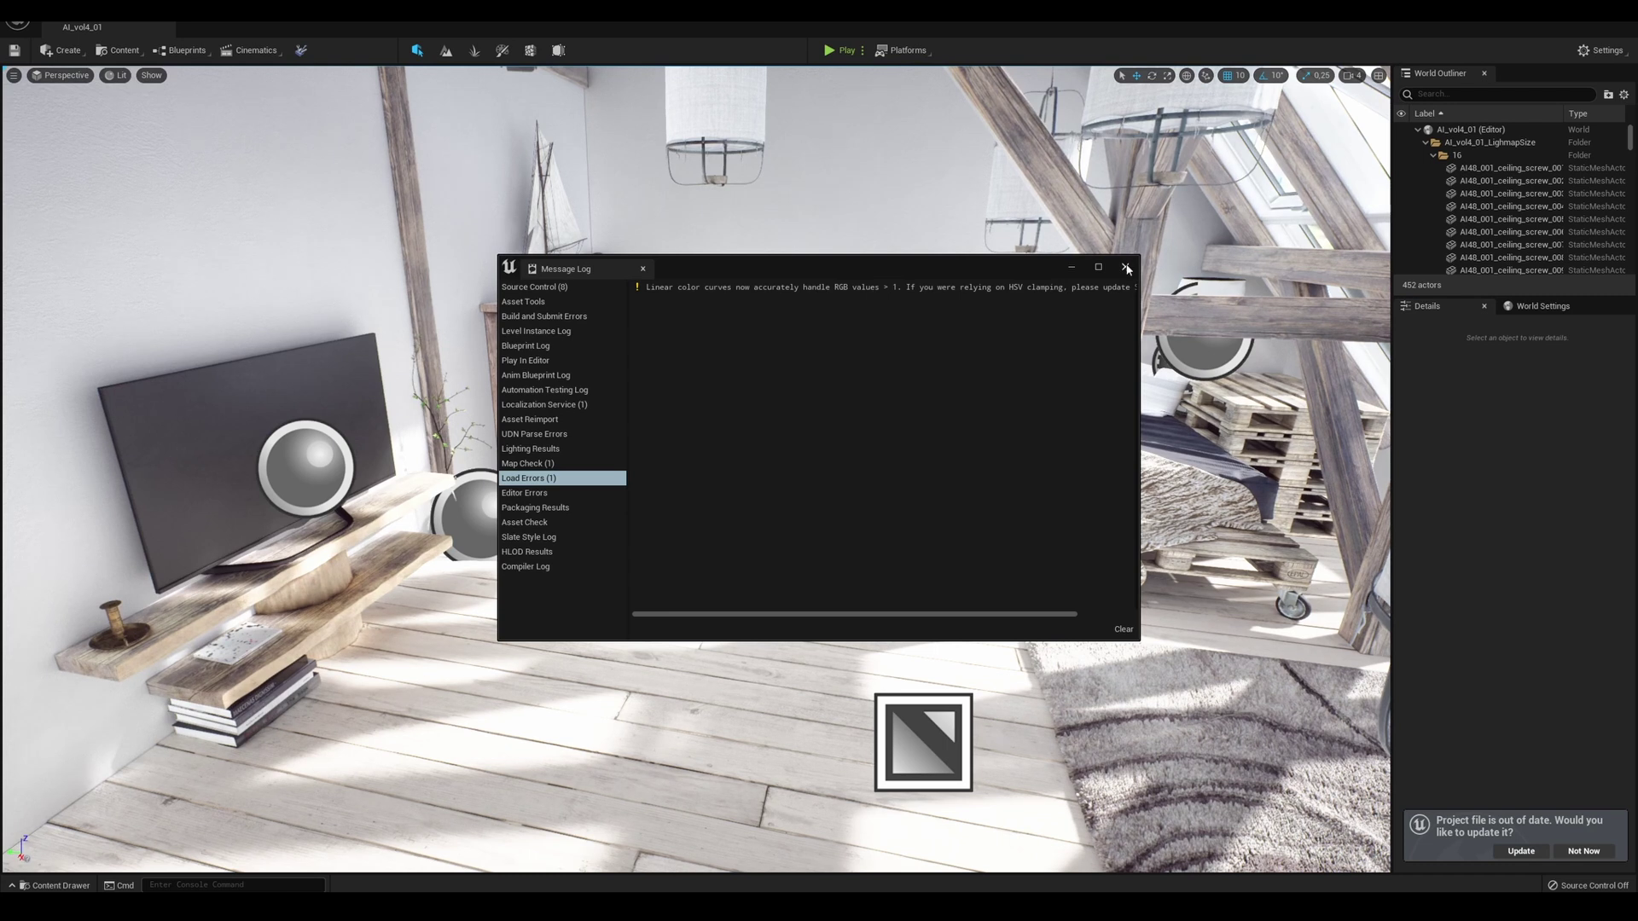
- Close the Message Log and turn the viewport from the living area to the kitchen
{"action": "left_click", "coordinate": [1126, 269]}
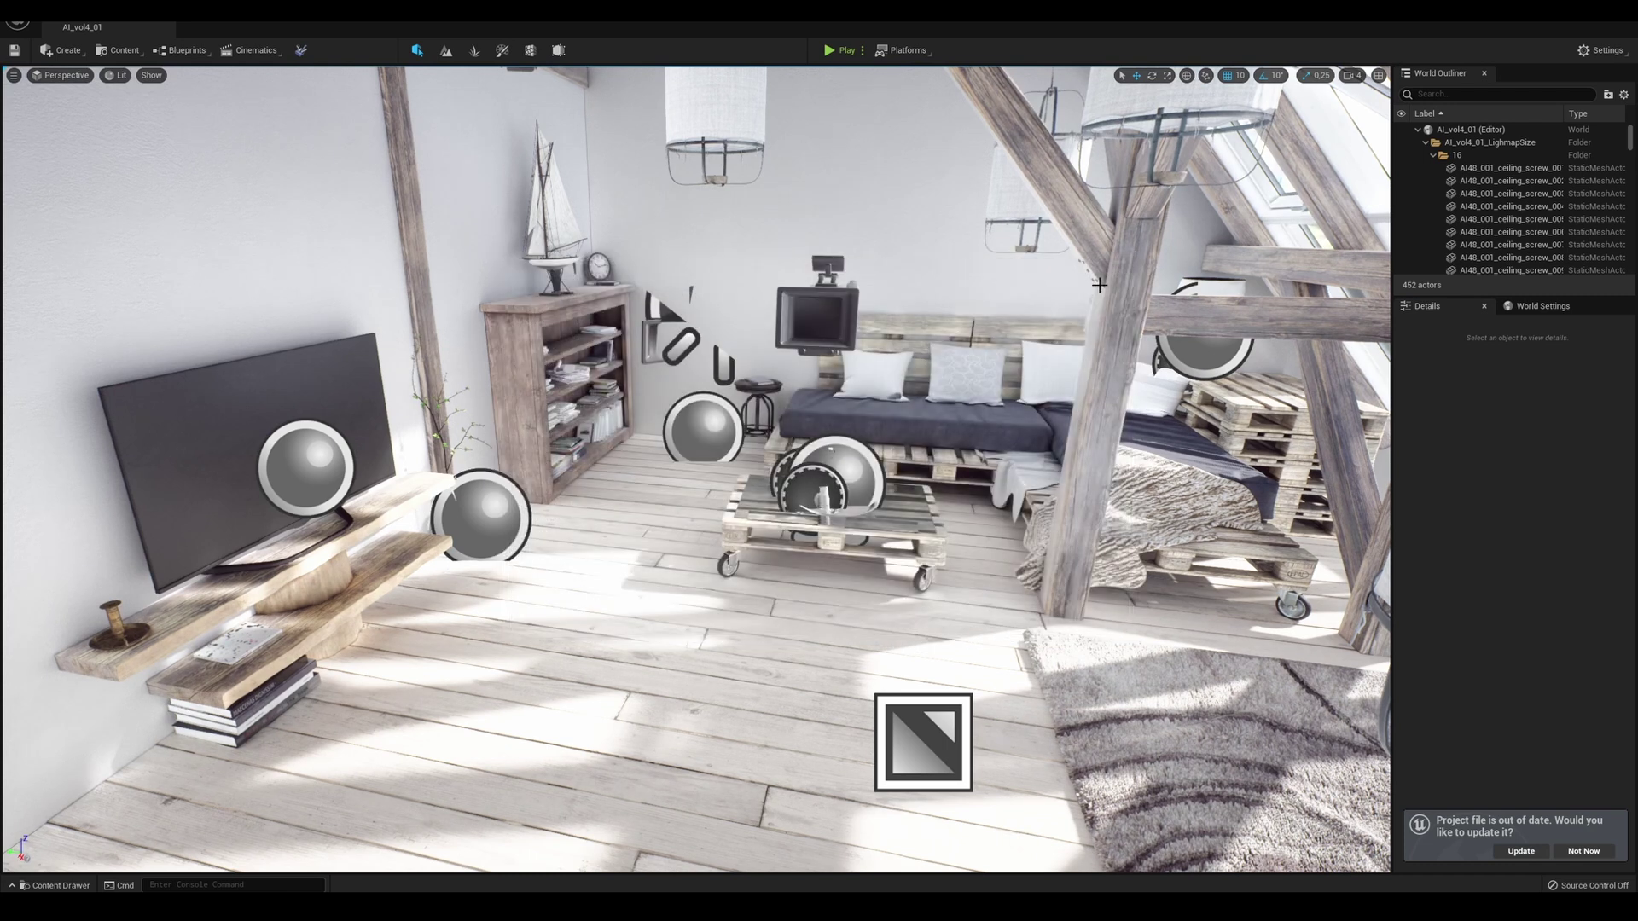
{"action": "right_click_drag", "start_coordinate": [913, 451], "coordinate": [1168, 418]}
{"action": "key", "text": "a"}
{"action": "right_click_drag", "start_coordinate": [1015, 455], "coordinate": [1305, 471]}
{"action": "key", "text": "s"}
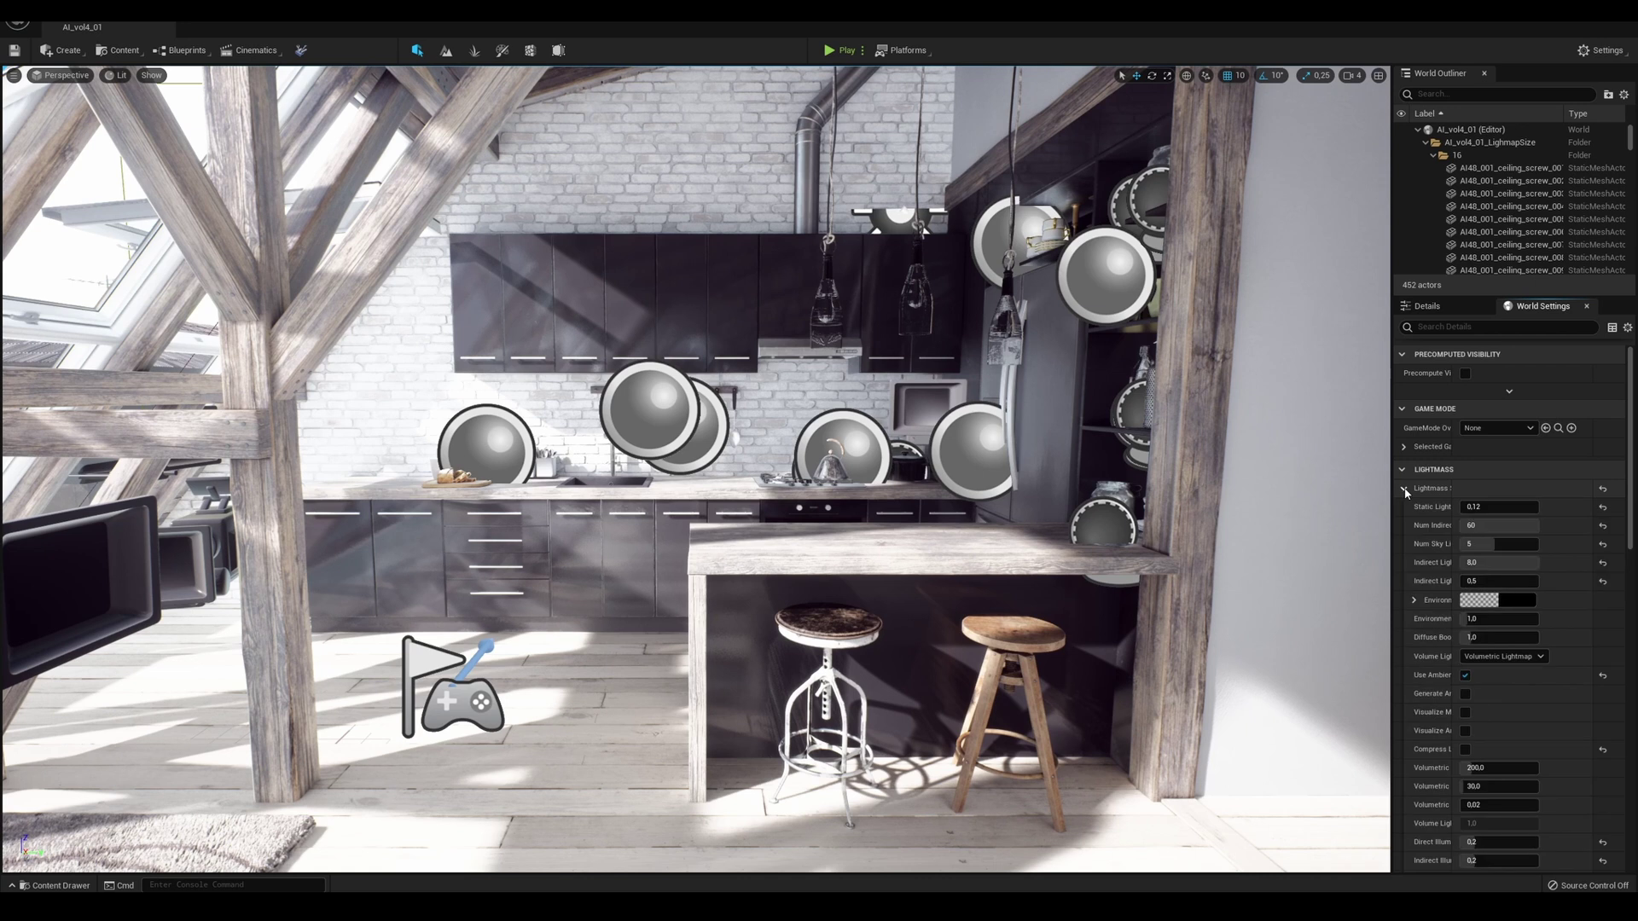
- Enable Force No Precomputed Lighting in the world's Lightmass settings and build the lighting to remove the baked lighting data
{"action": "scroll", "coordinate": [1521, 663], "scroll_direction": "down", "scroll_amount": 3}
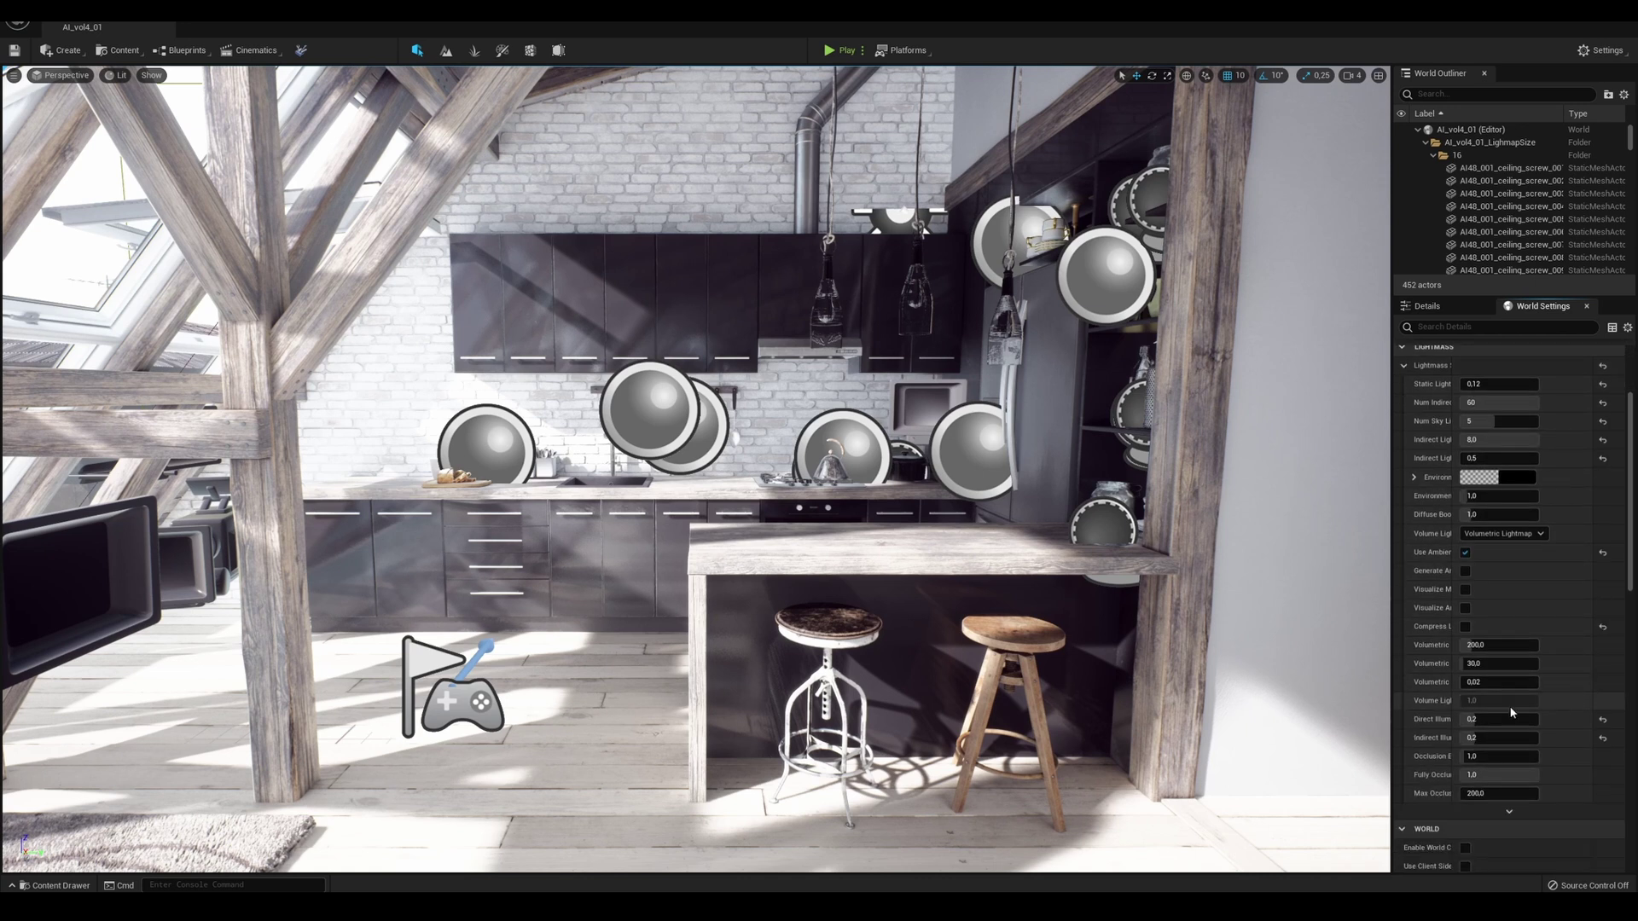
{"action": "left_click", "coordinate": [1507, 793]}
{"action": "scroll", "coordinate": [1475, 768], "scroll_direction": "down", "scroll_amount": 2}
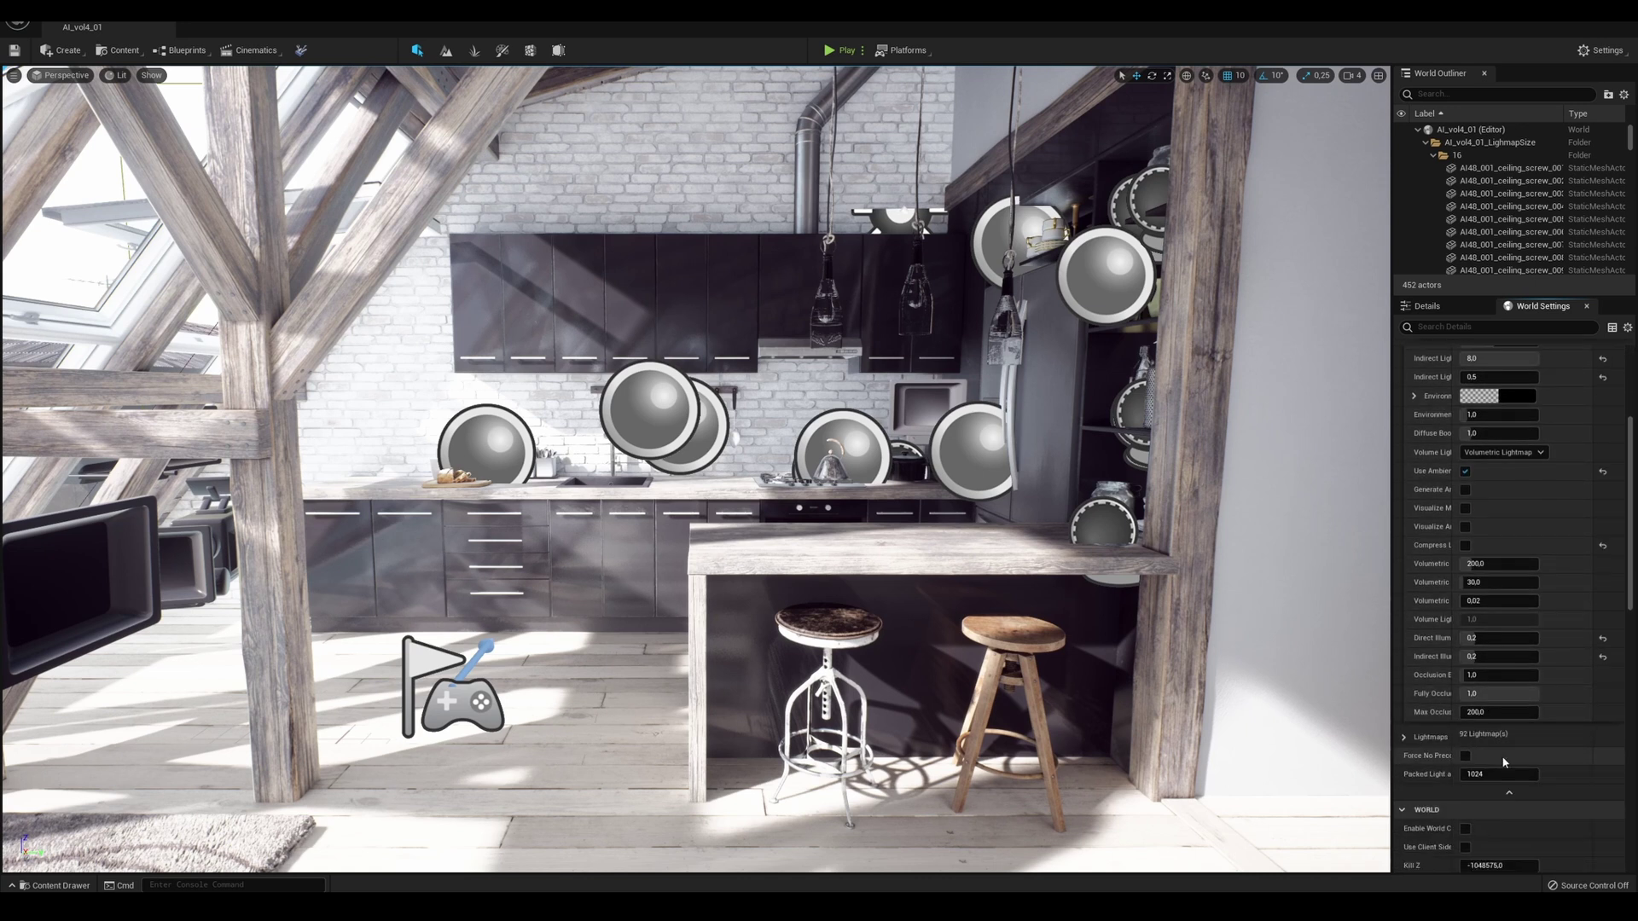
{"action": "left_click", "coordinate": [1465, 736]}
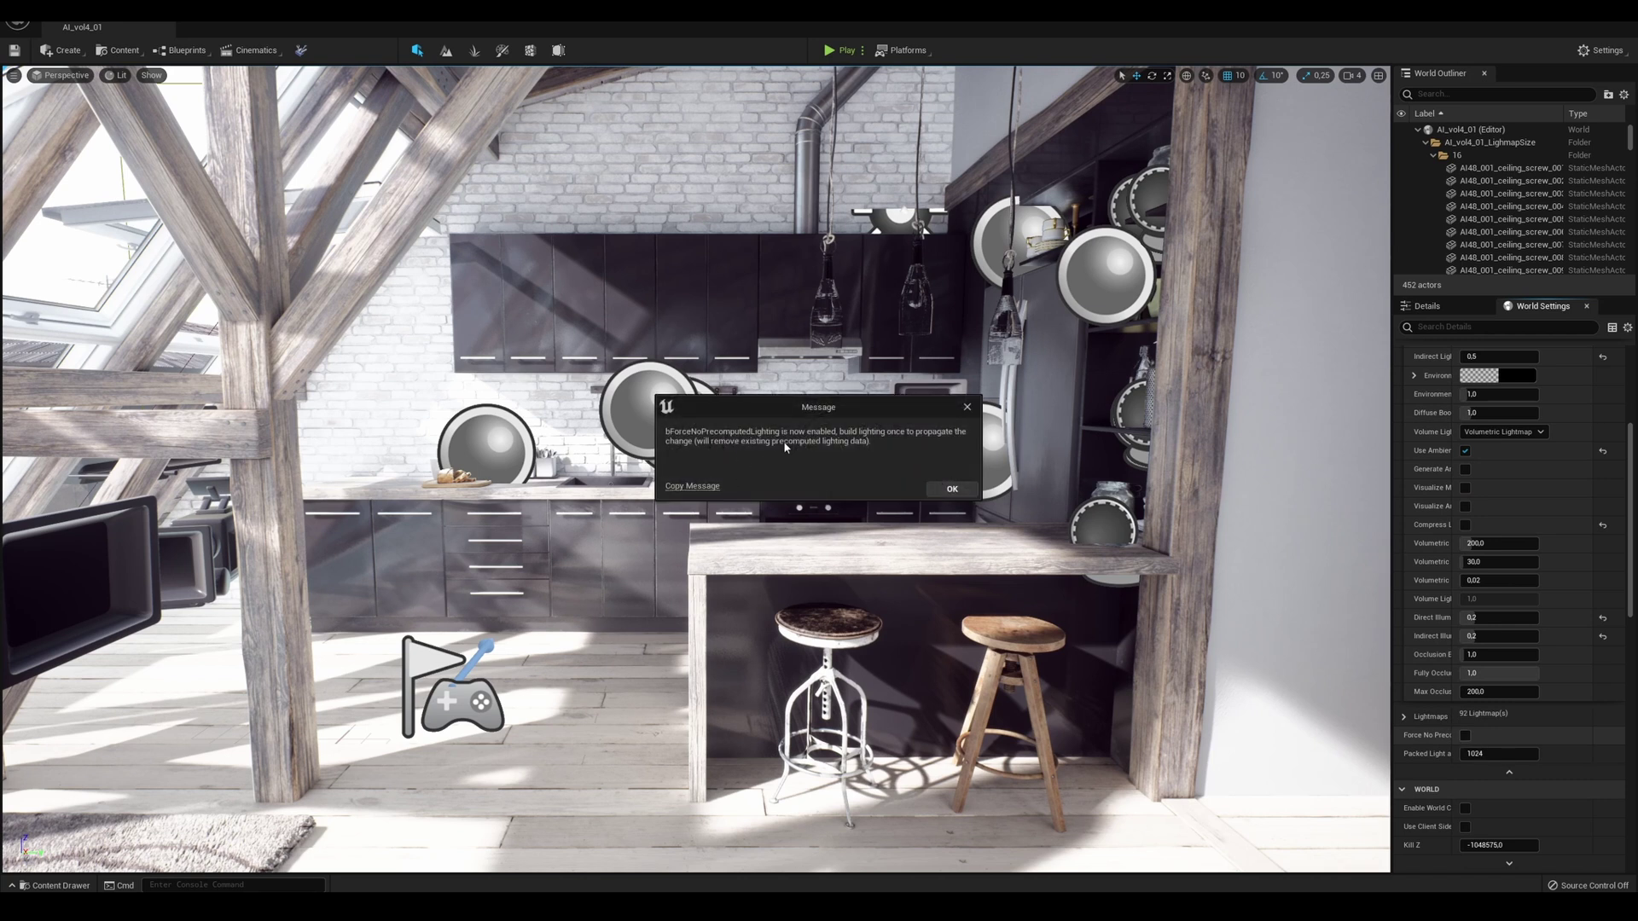
{"action": "left_click", "coordinate": [952, 488]}
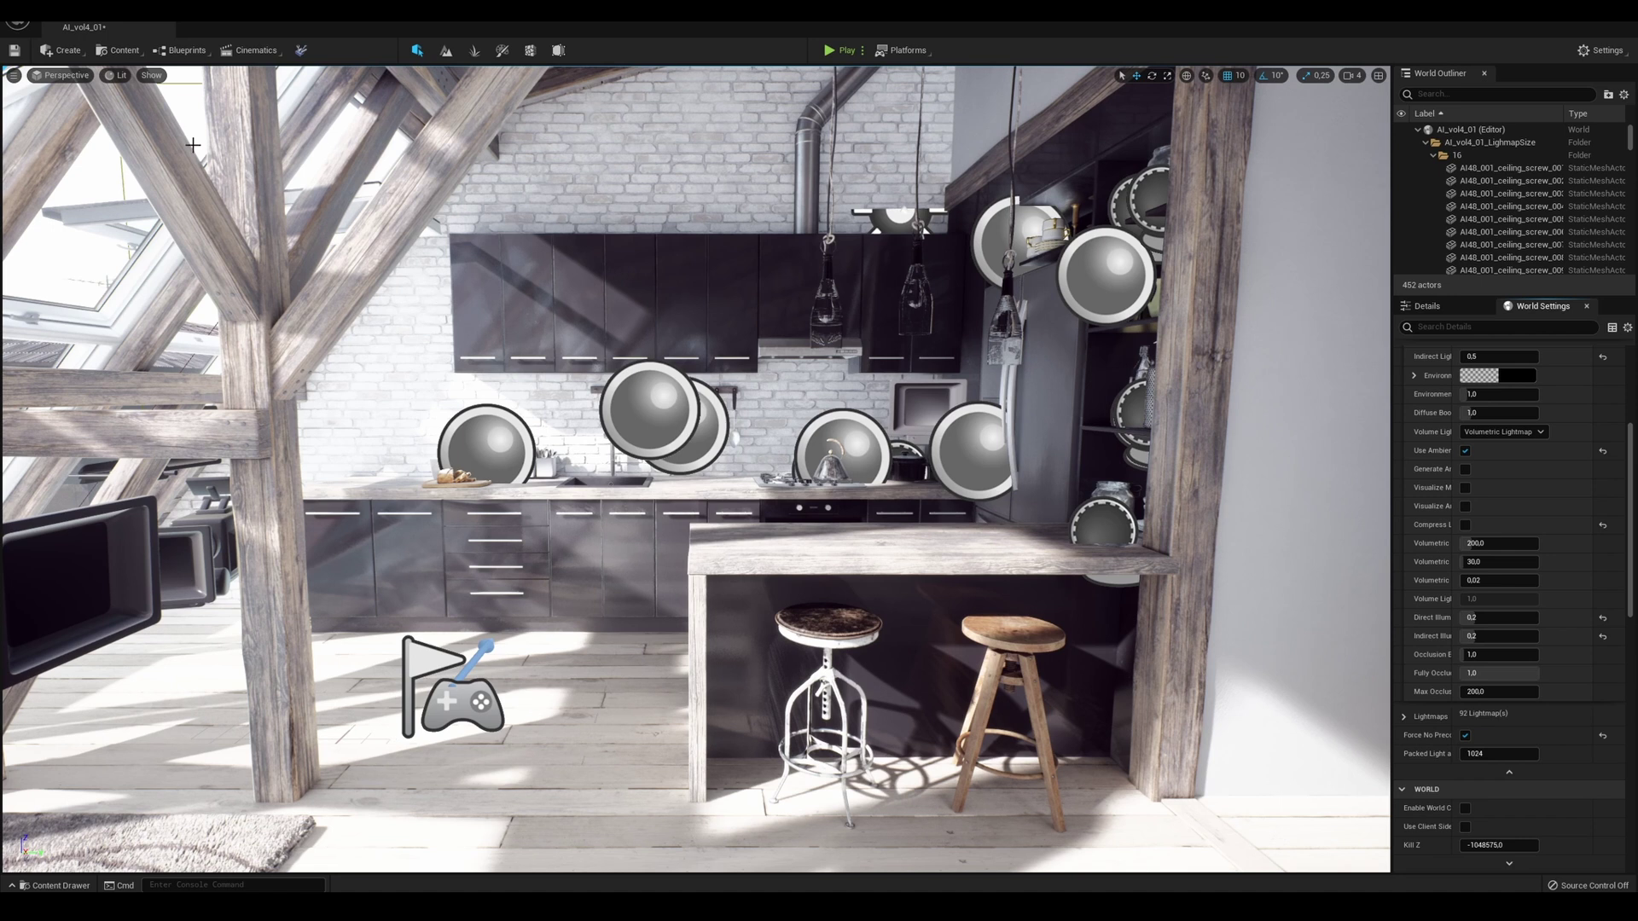
{"action": "left_click", "coordinate": [186, 12]}
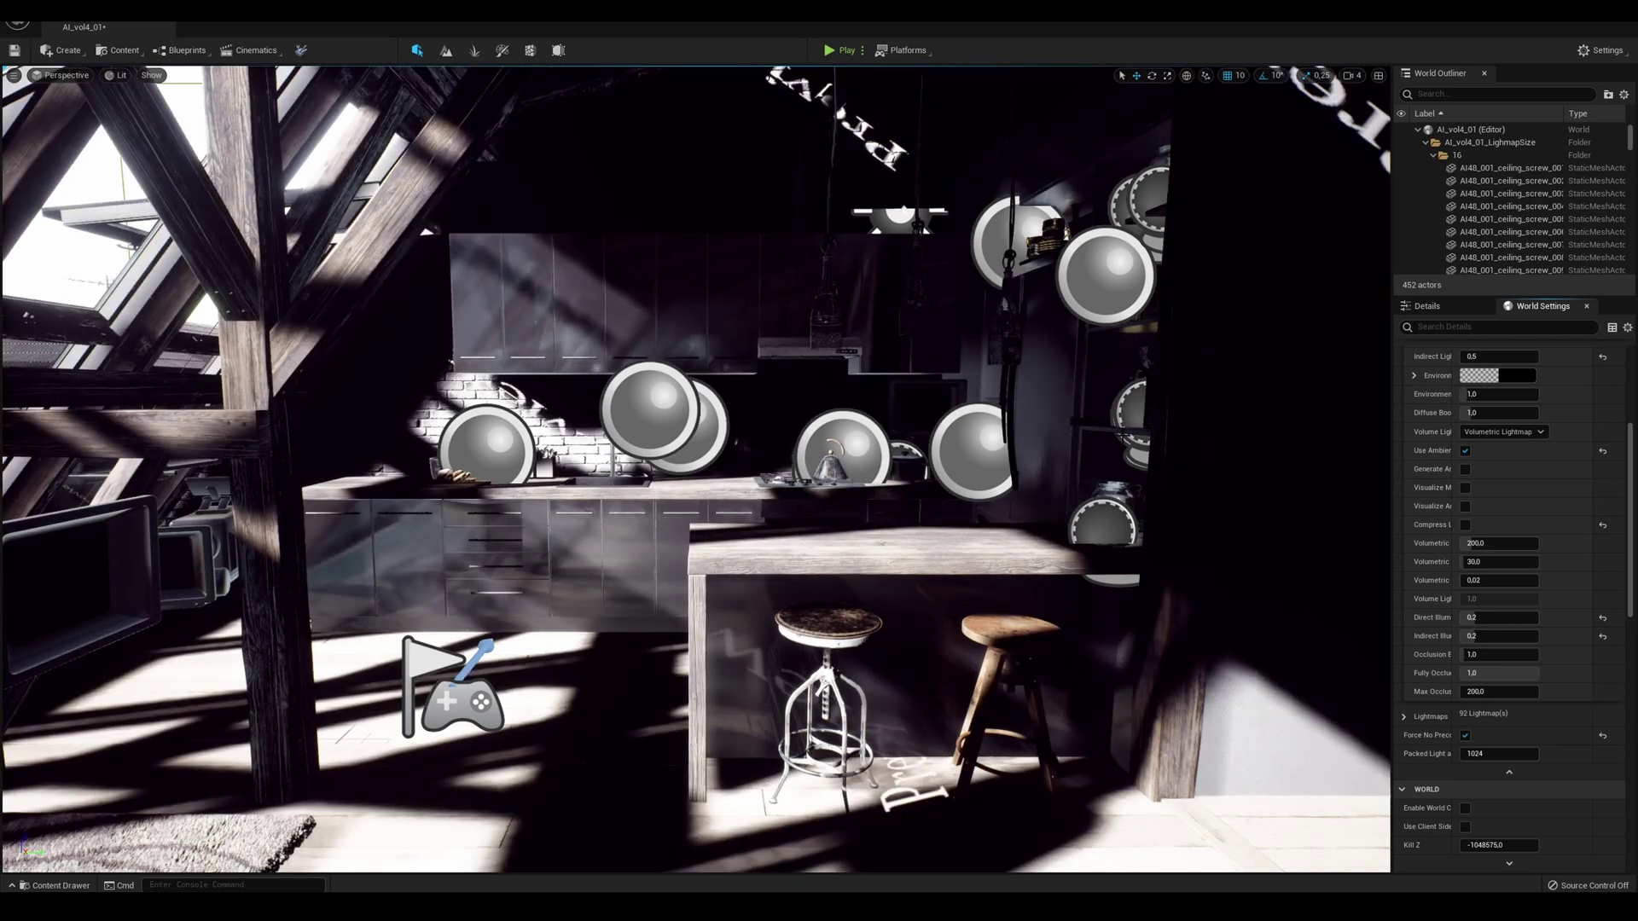
- Delete all box and sphere reflection captures in the ReflectionCapture folder except the first SphereReflectionCapture
{"action": "left_click", "coordinate": [1434, 156]}
{"action": "scroll", "coordinate": [1442, 171], "scroll_direction": "down", "scroll_amount": 1}
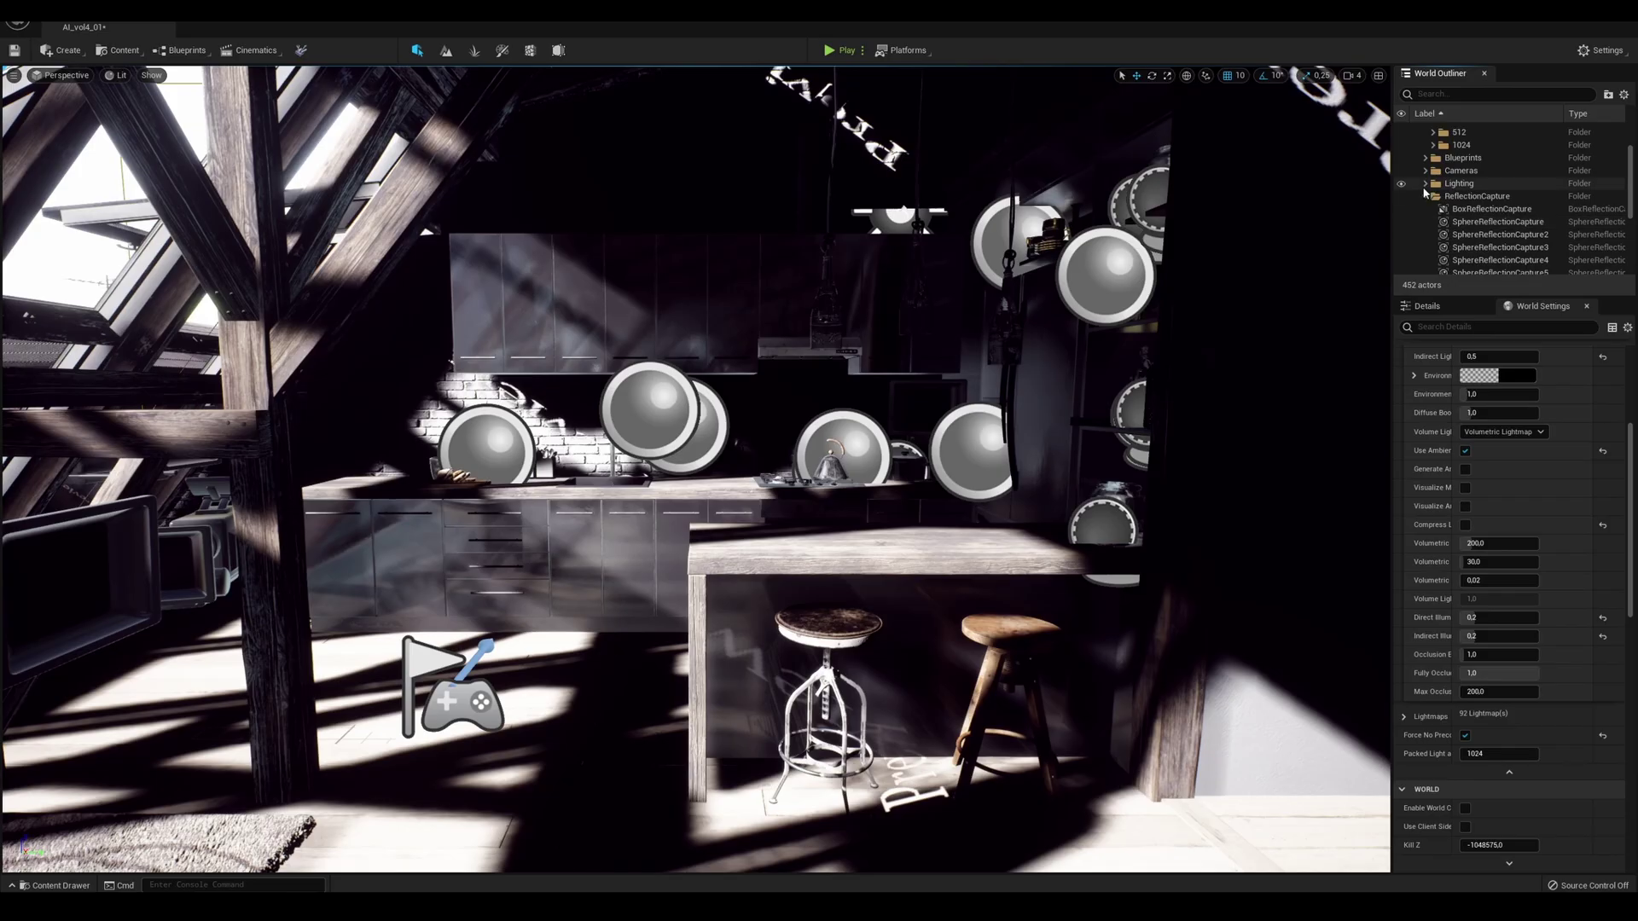
{"action": "left_click", "coordinate": [1447, 198]}
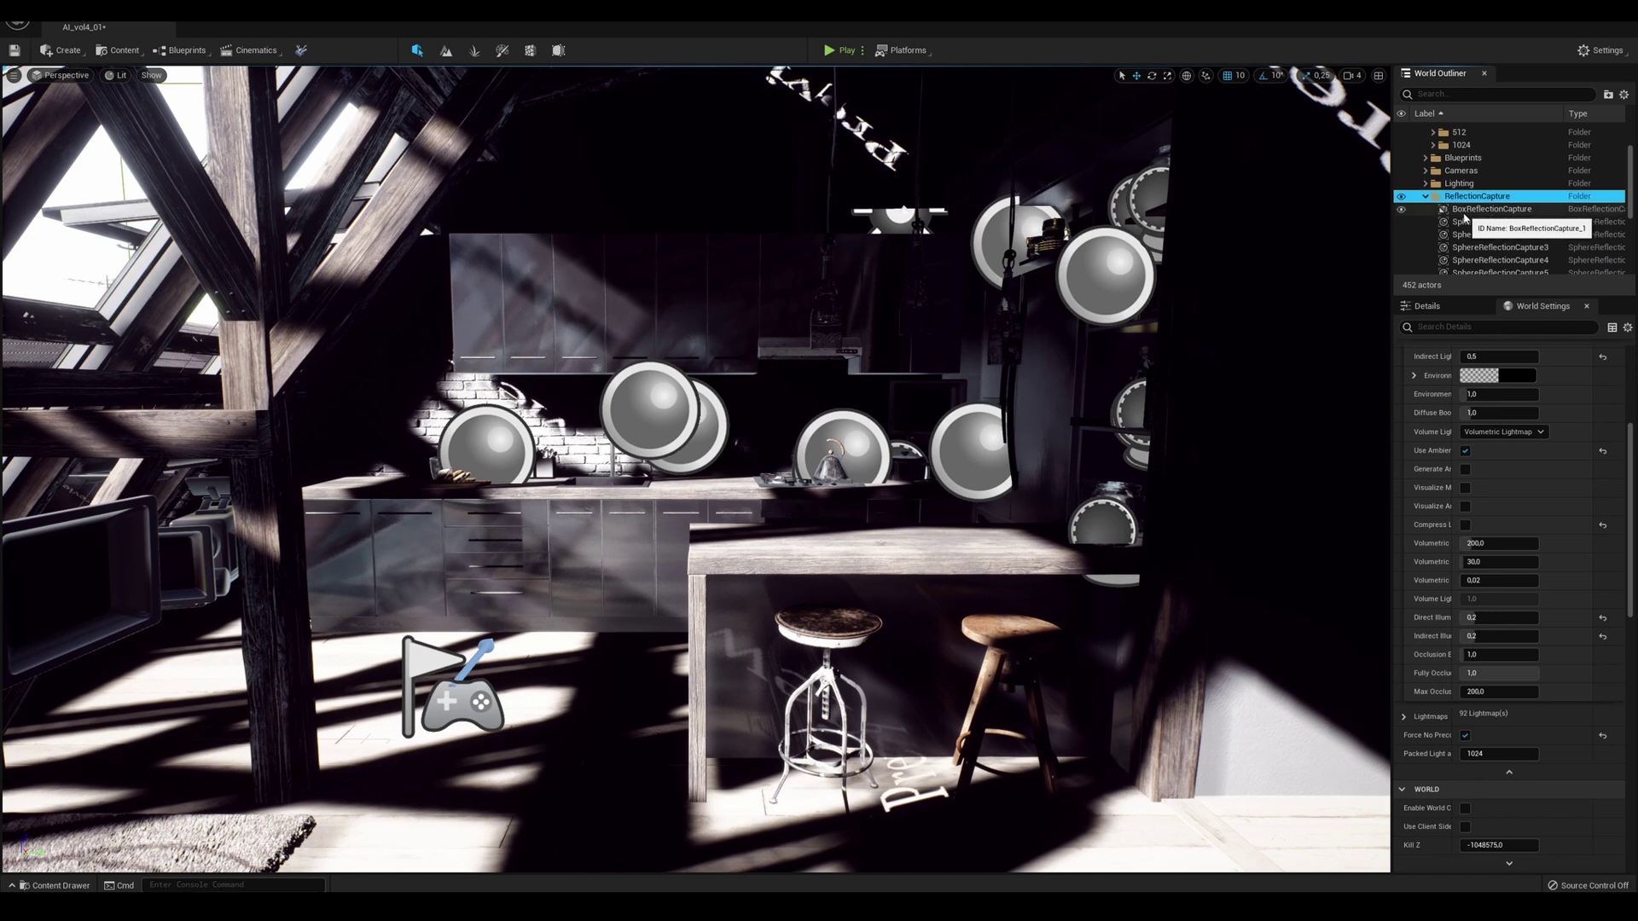
{"action": "left_click", "coordinate": [1464, 211]}
{"action": "scroll", "coordinate": [1473, 232], "scroll_direction": "down", "scroll_amount": 1}
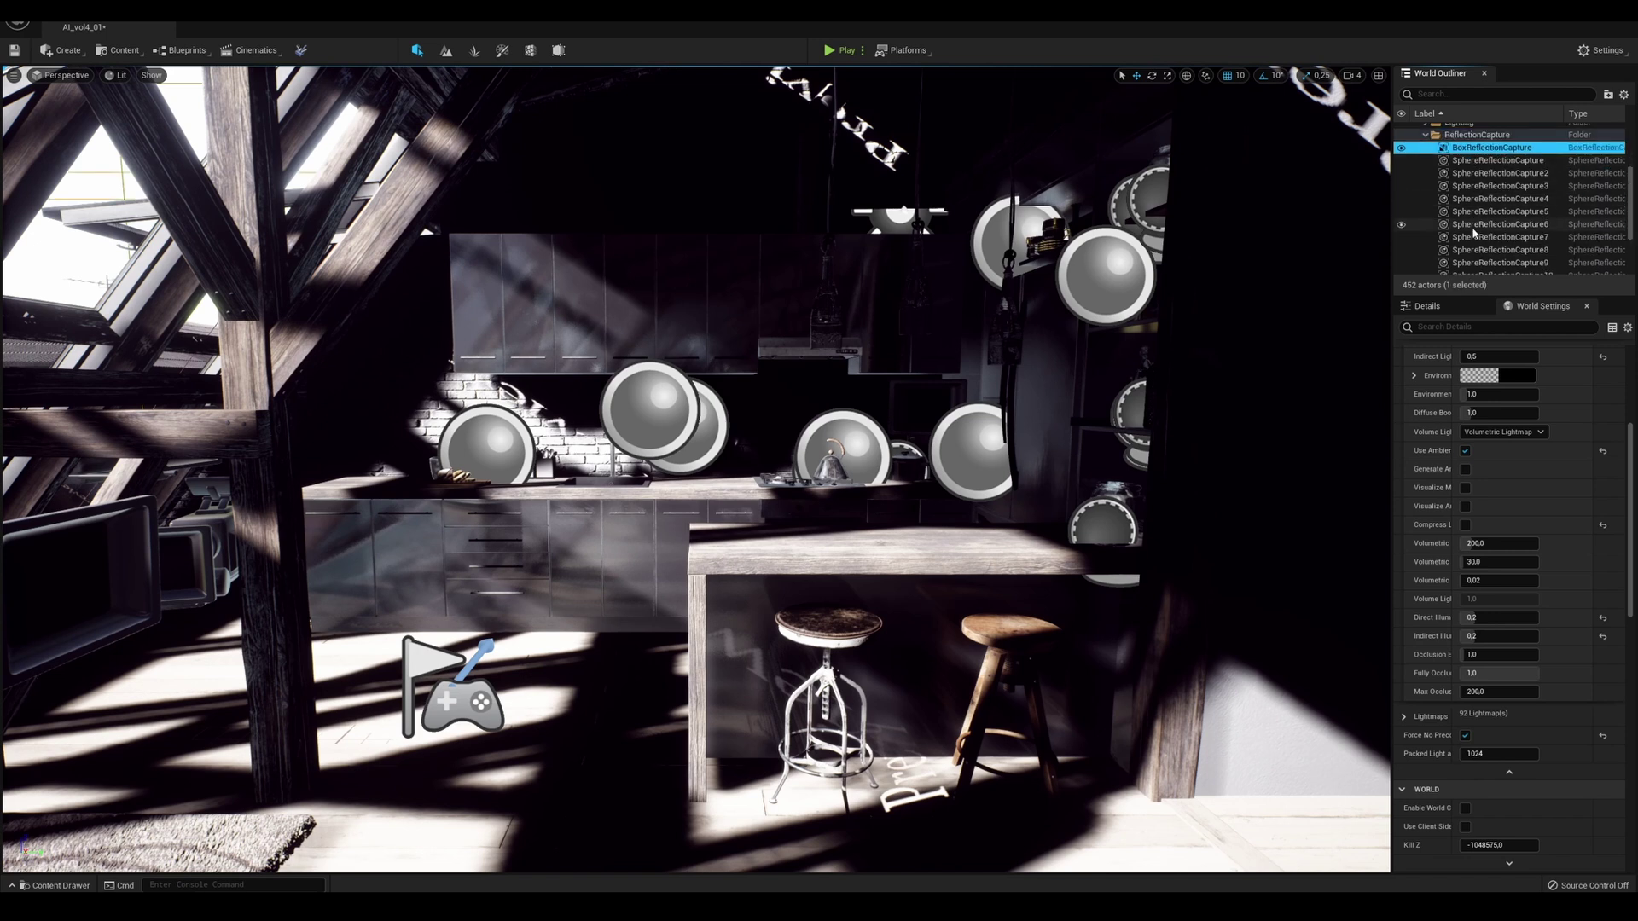
{"action": "scroll", "coordinate": [1473, 235], "scroll_direction": "down", "scroll_amount": 2}
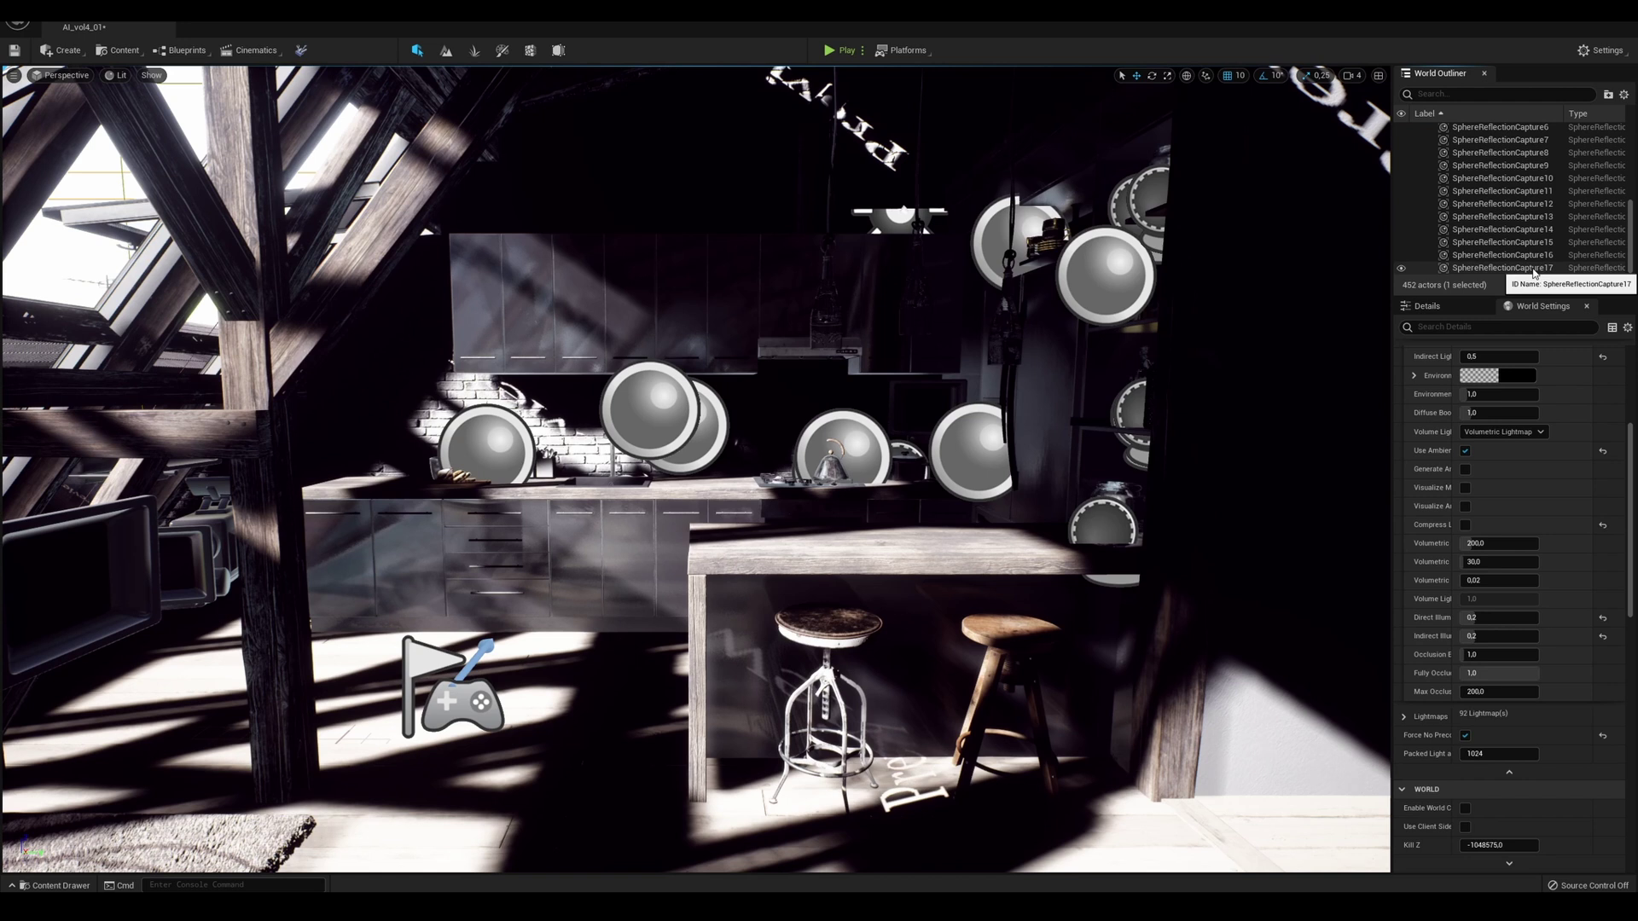
{"action": "left_click", "coordinate": [1532, 269], "text": "shift"}
{"action": "scroll", "coordinate": [1526, 244], "scroll_direction": "up", "scroll_amount": 2}
{"action": "left_click", "coordinate": [1506, 166], "text": "ctrl"}
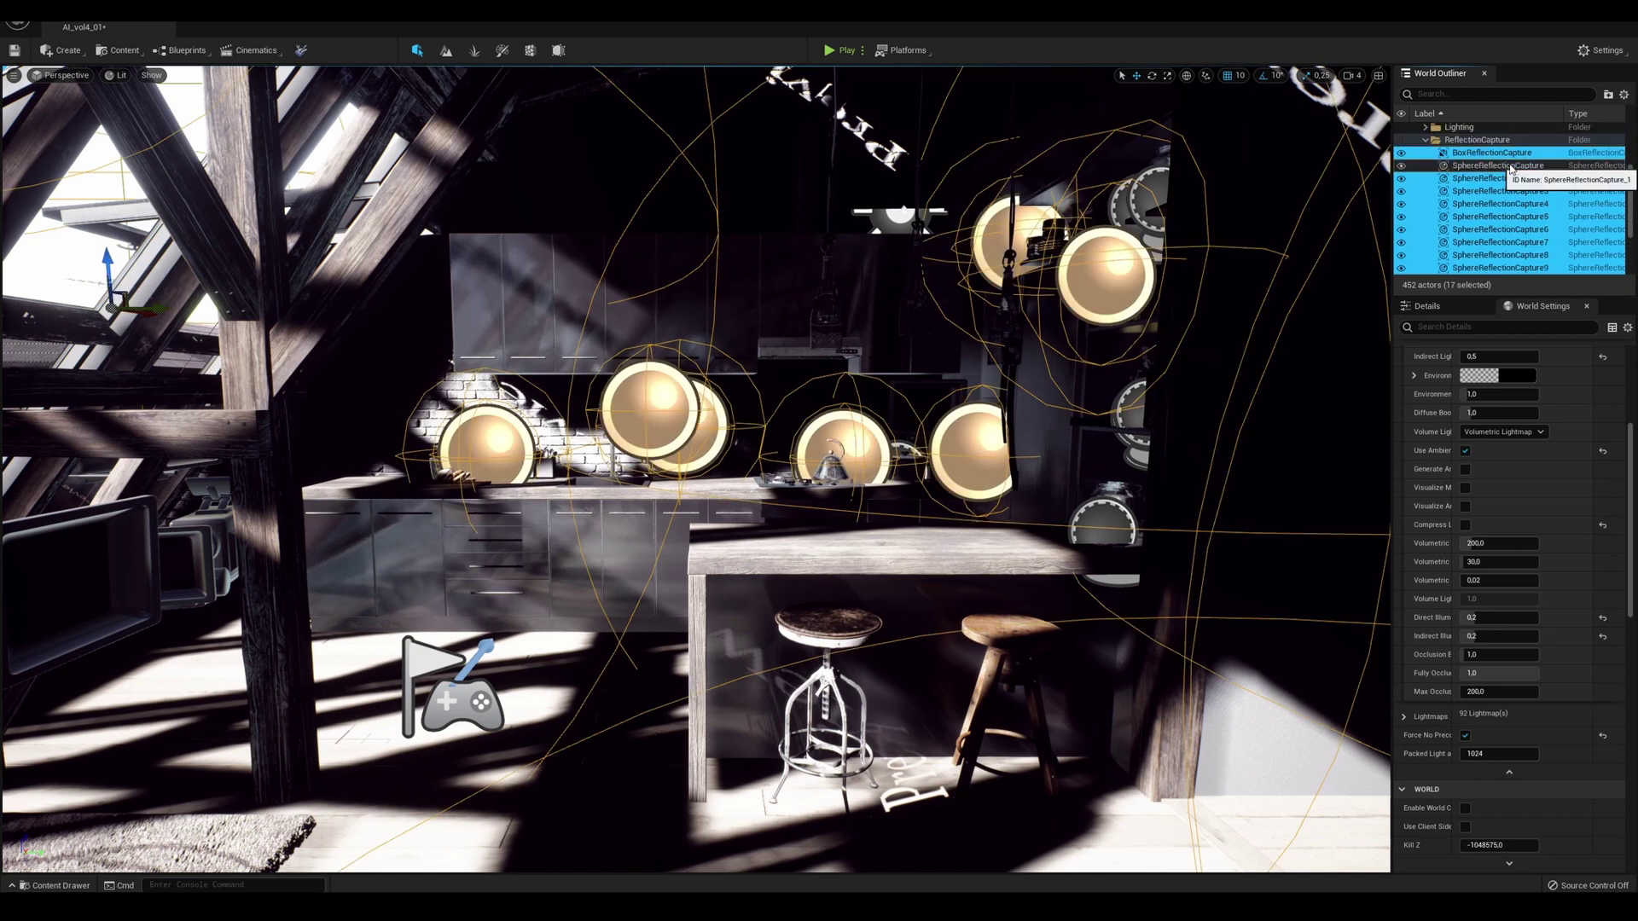
{"action": "key", "text": "Delete"}
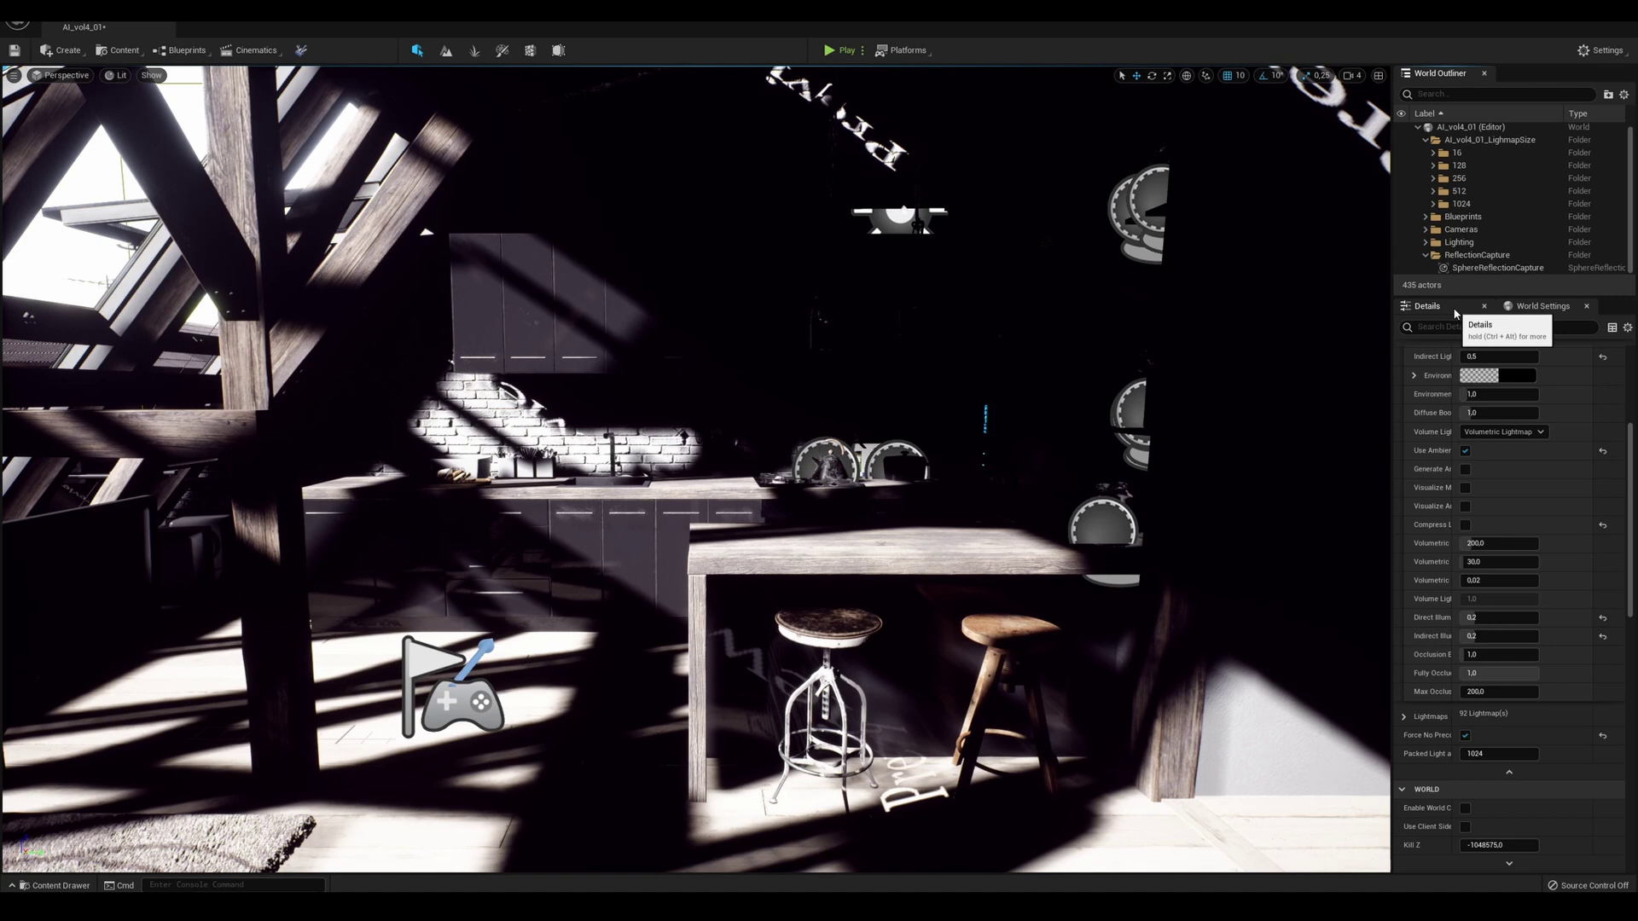
- Enable Lumen as the PostProcessVolume's global illumination method and set its Lumen Final Gather quality to 2
{"action": "scroll", "coordinate": [1450, 239], "scroll_direction": "down", "scroll_amount": 2}
{"action": "left_click", "coordinate": [1476, 228]}
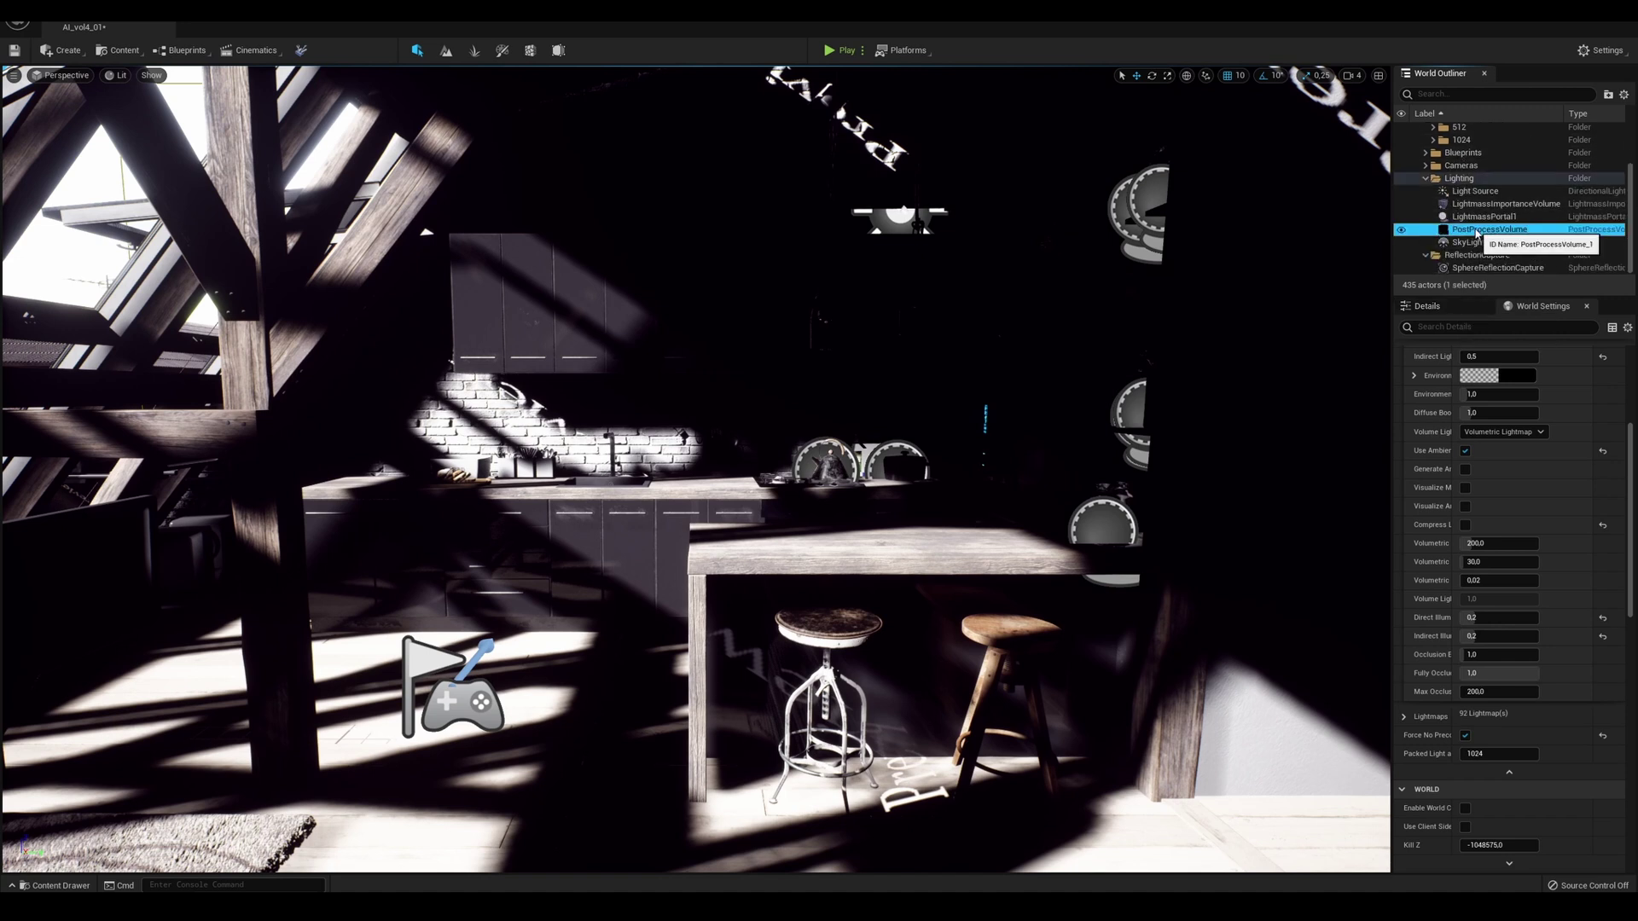
{"action": "scroll", "coordinate": [1527, 597], "scroll_direction": "down", "scroll_amount": 5}
{"action": "scroll", "coordinate": [1536, 601], "scroll_direction": "down", "scroll_amount": 4}
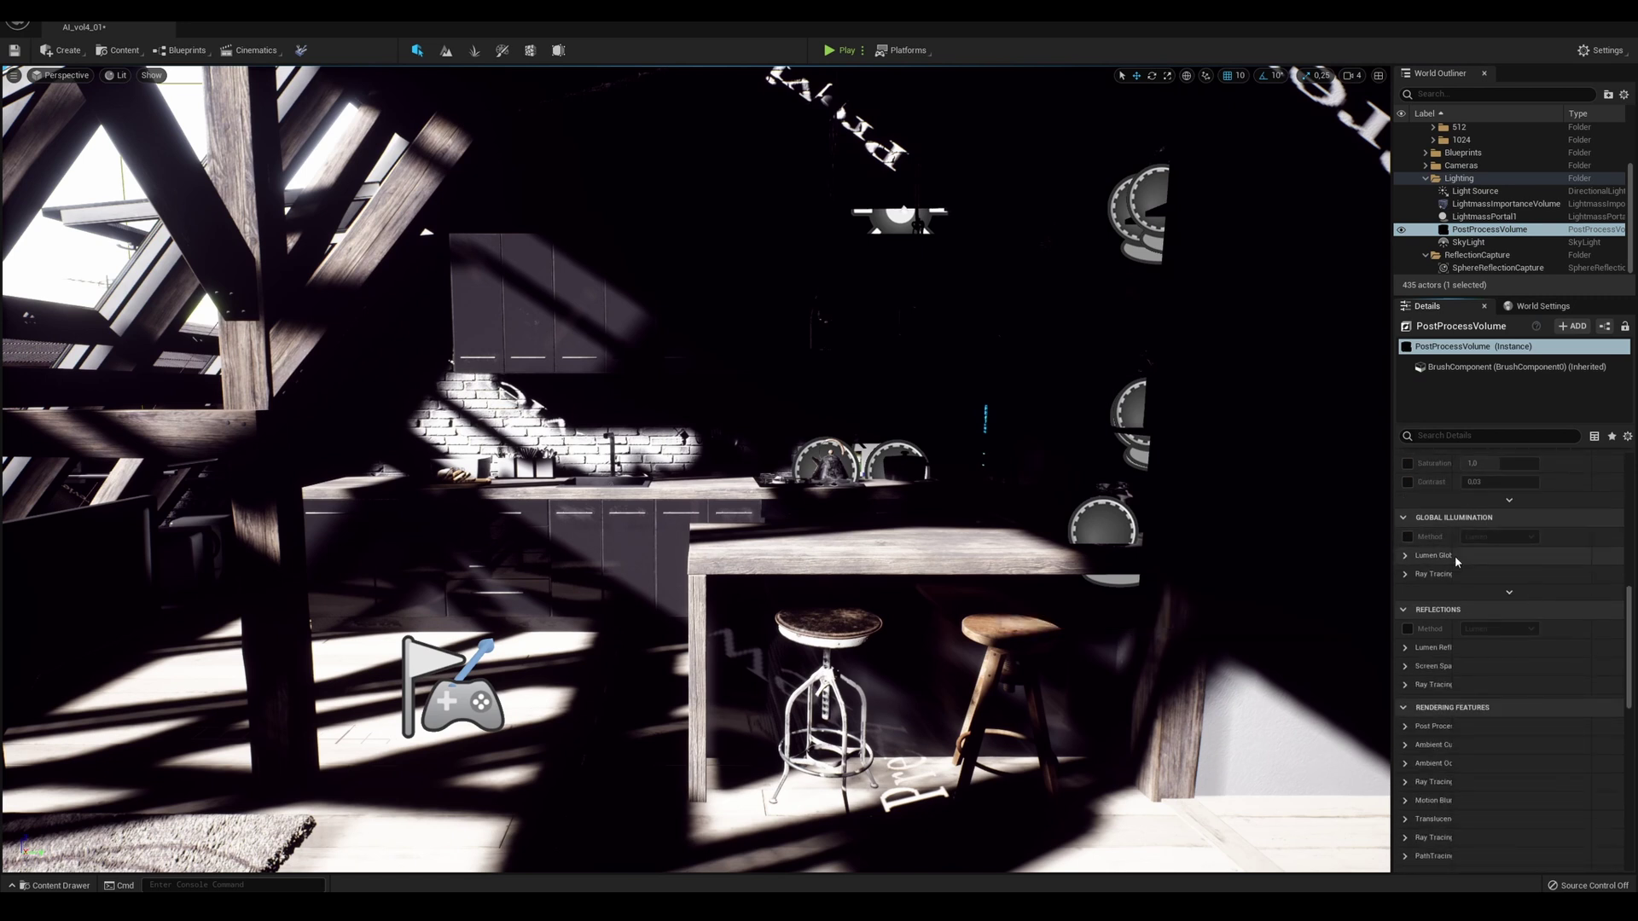
{"action": "left_click", "coordinate": [1408, 537]}
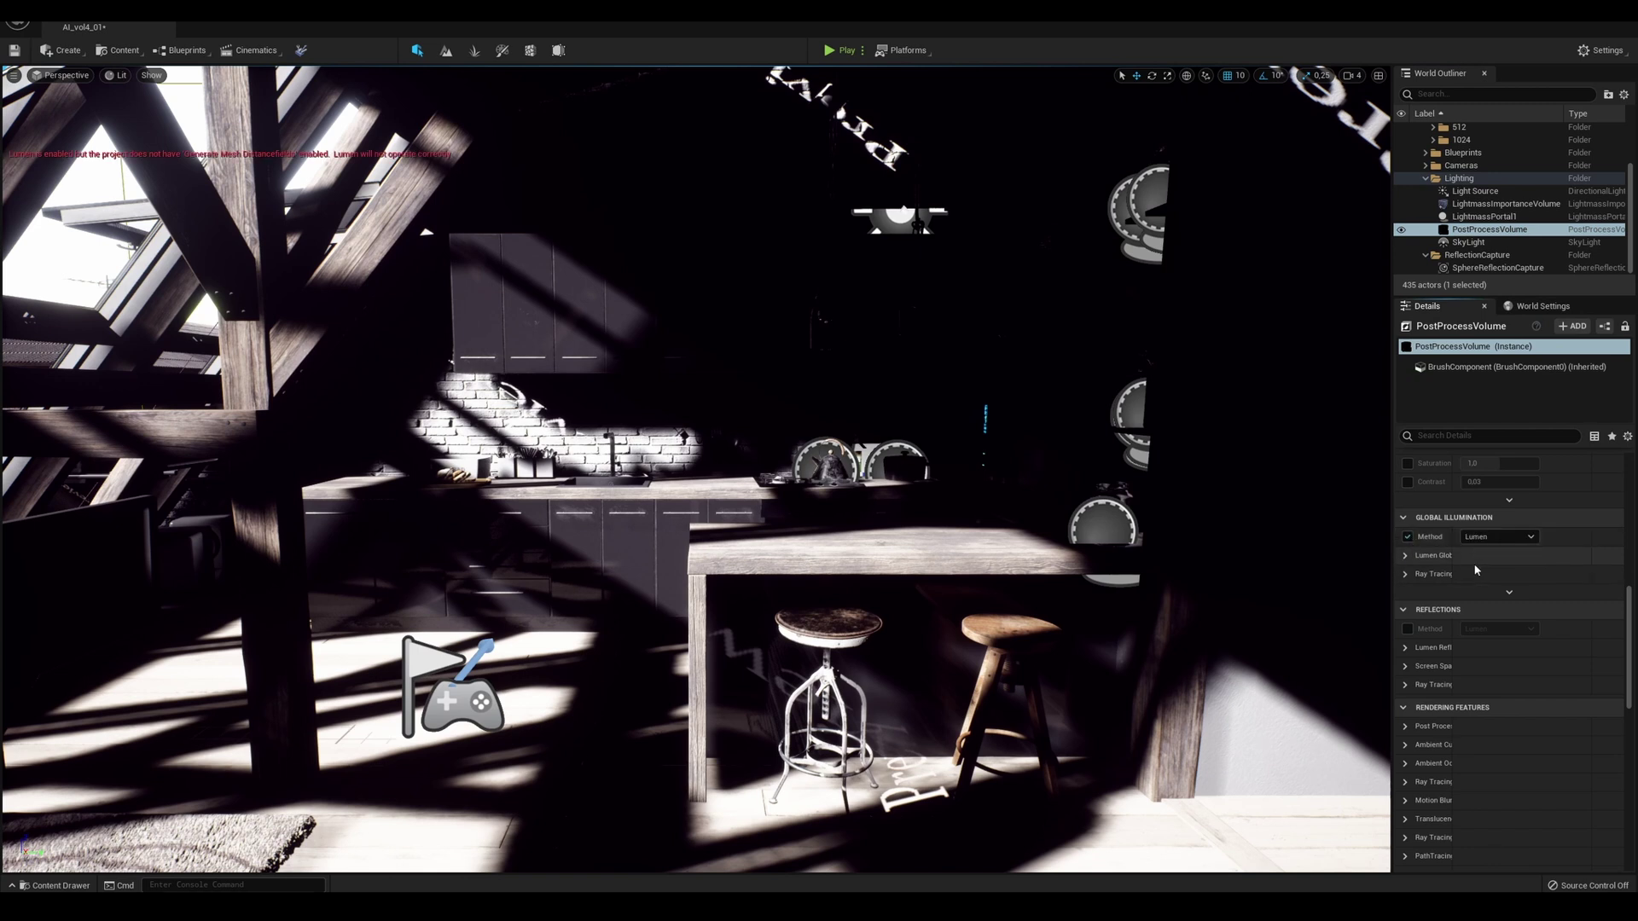
{"action": "left_click", "coordinate": [1405, 555]}
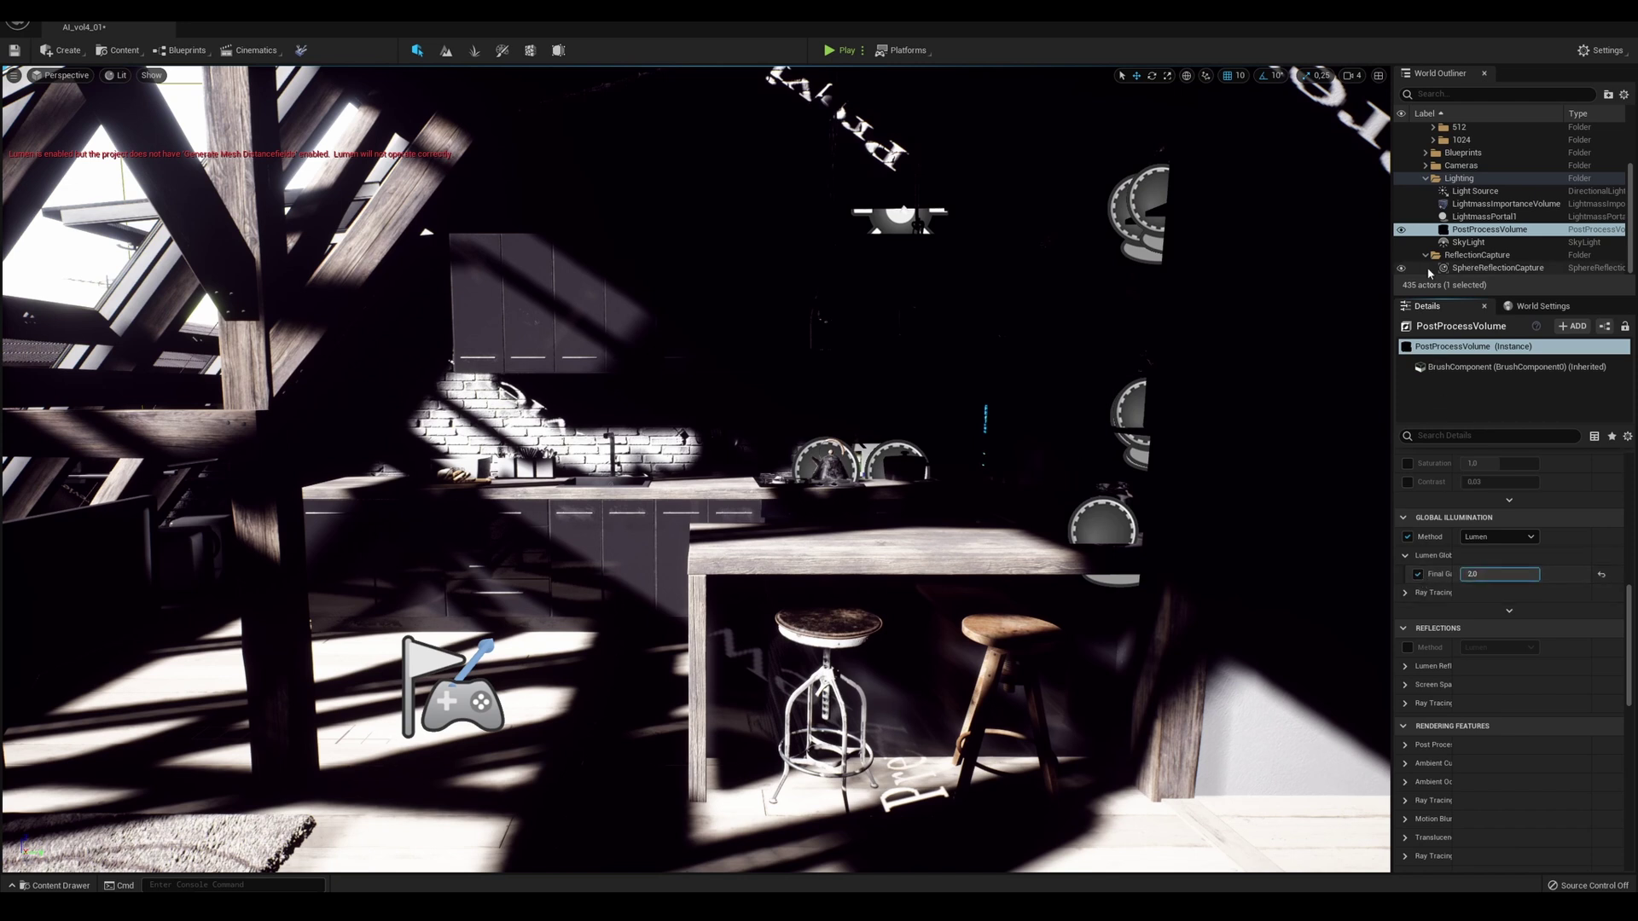
- Set the mobility of the Light Source's directional light component to Movable
{"action": "left_click", "coordinate": [1462, 192]}
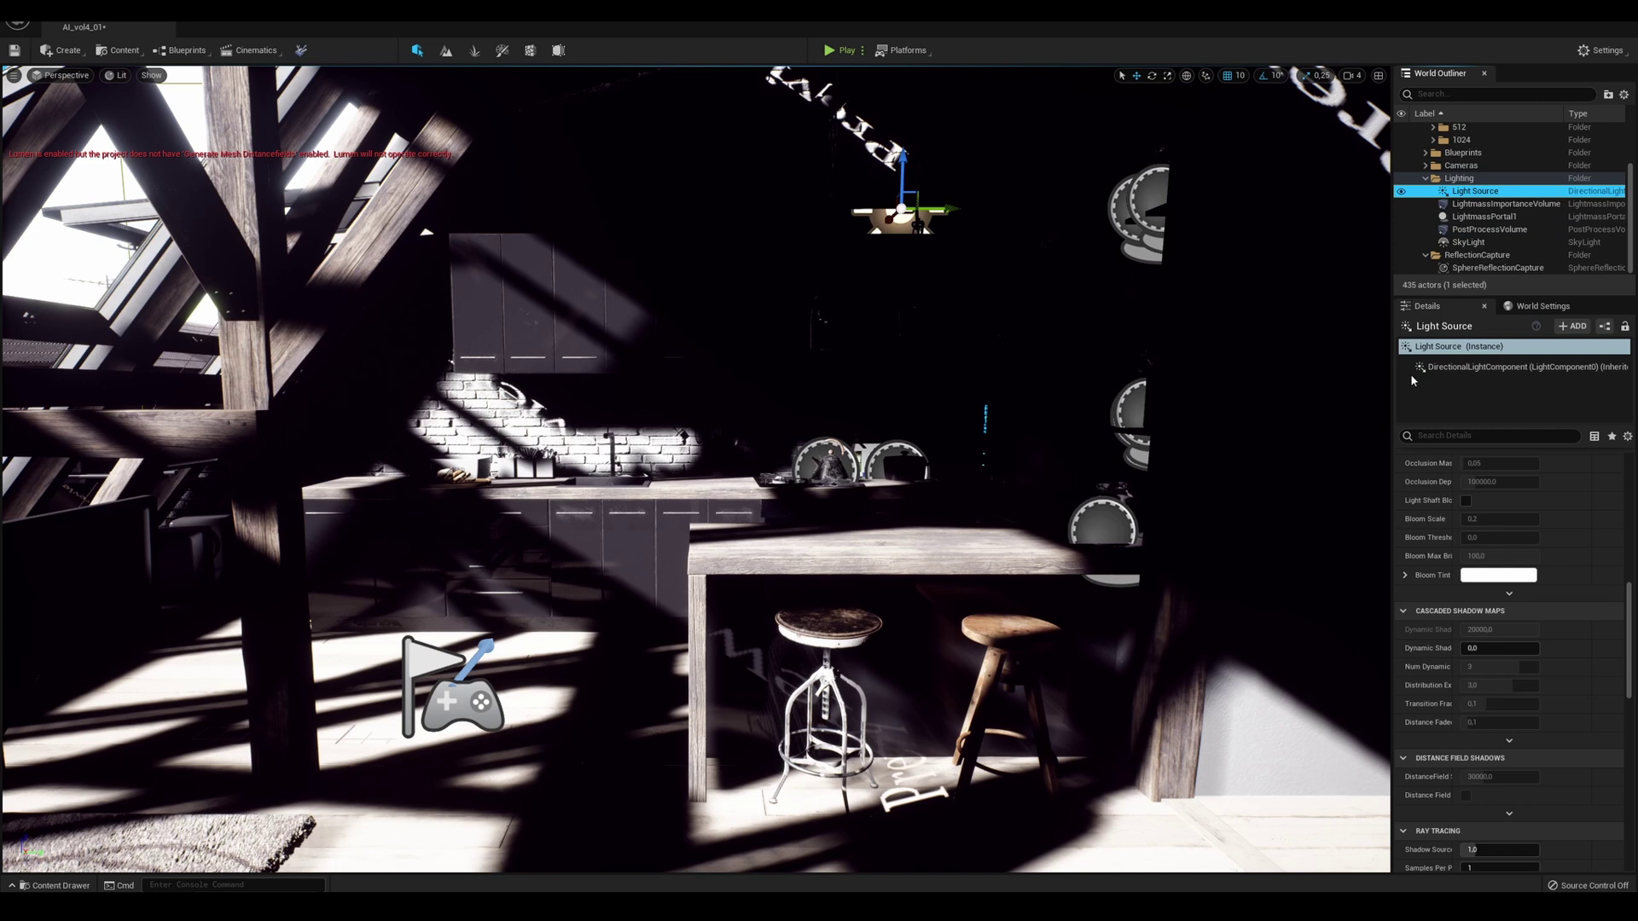
{"action": "left_click", "coordinate": [1465, 369]}
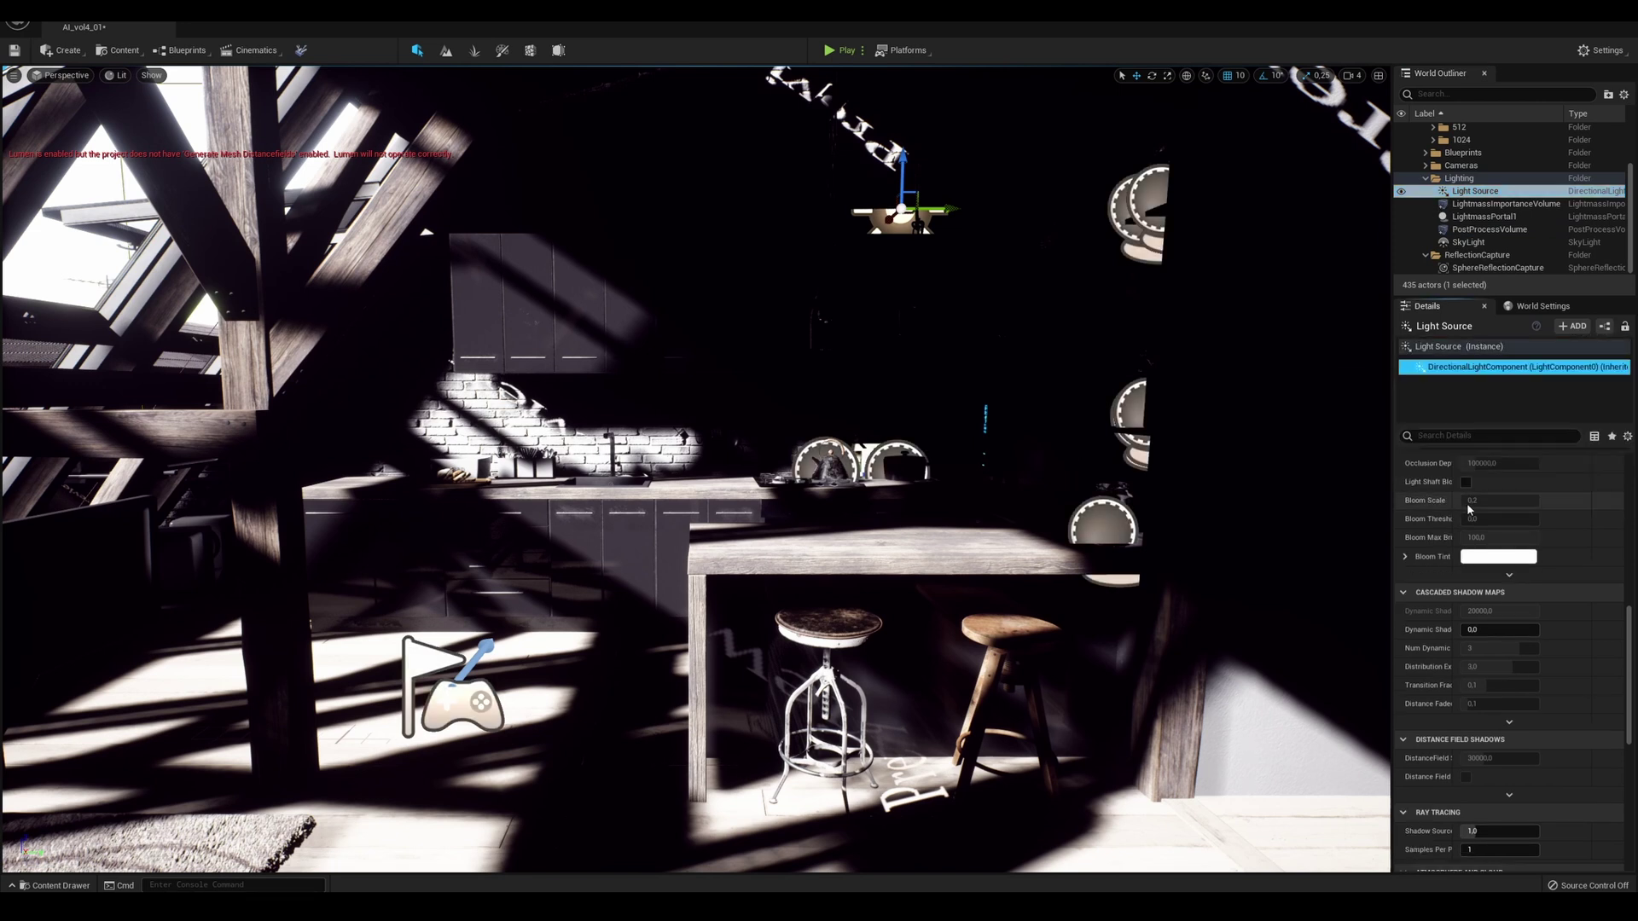
{"action": "scroll", "coordinate": [1542, 529], "scroll_direction": "up", "scroll_amount": 10}
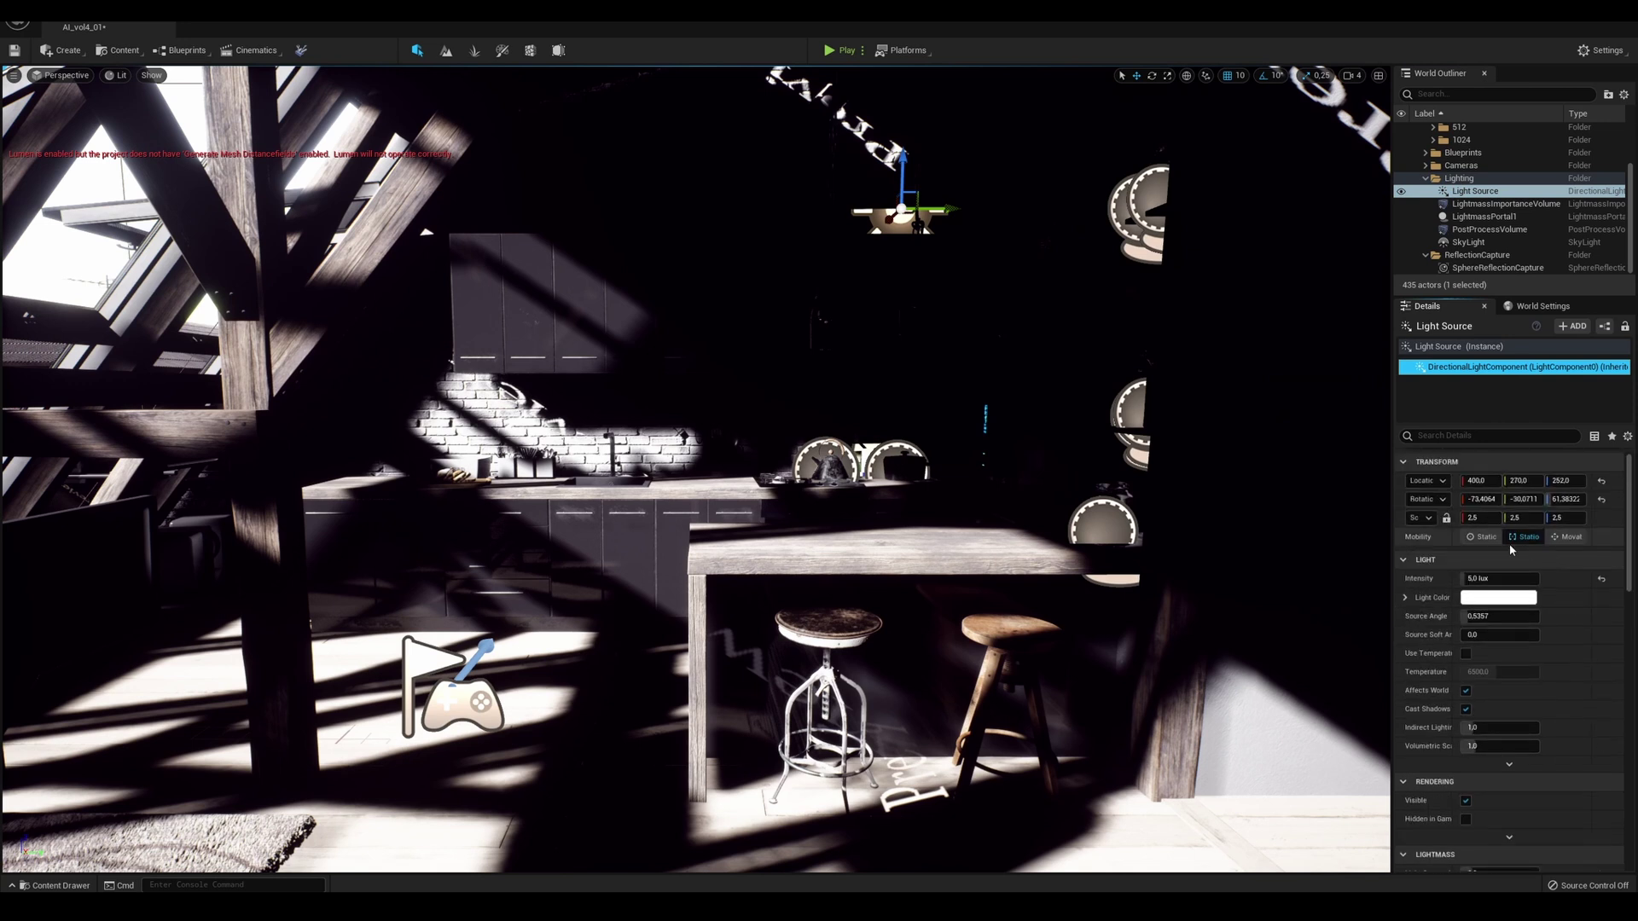
{"action": "left_click", "coordinate": [1566, 538]}
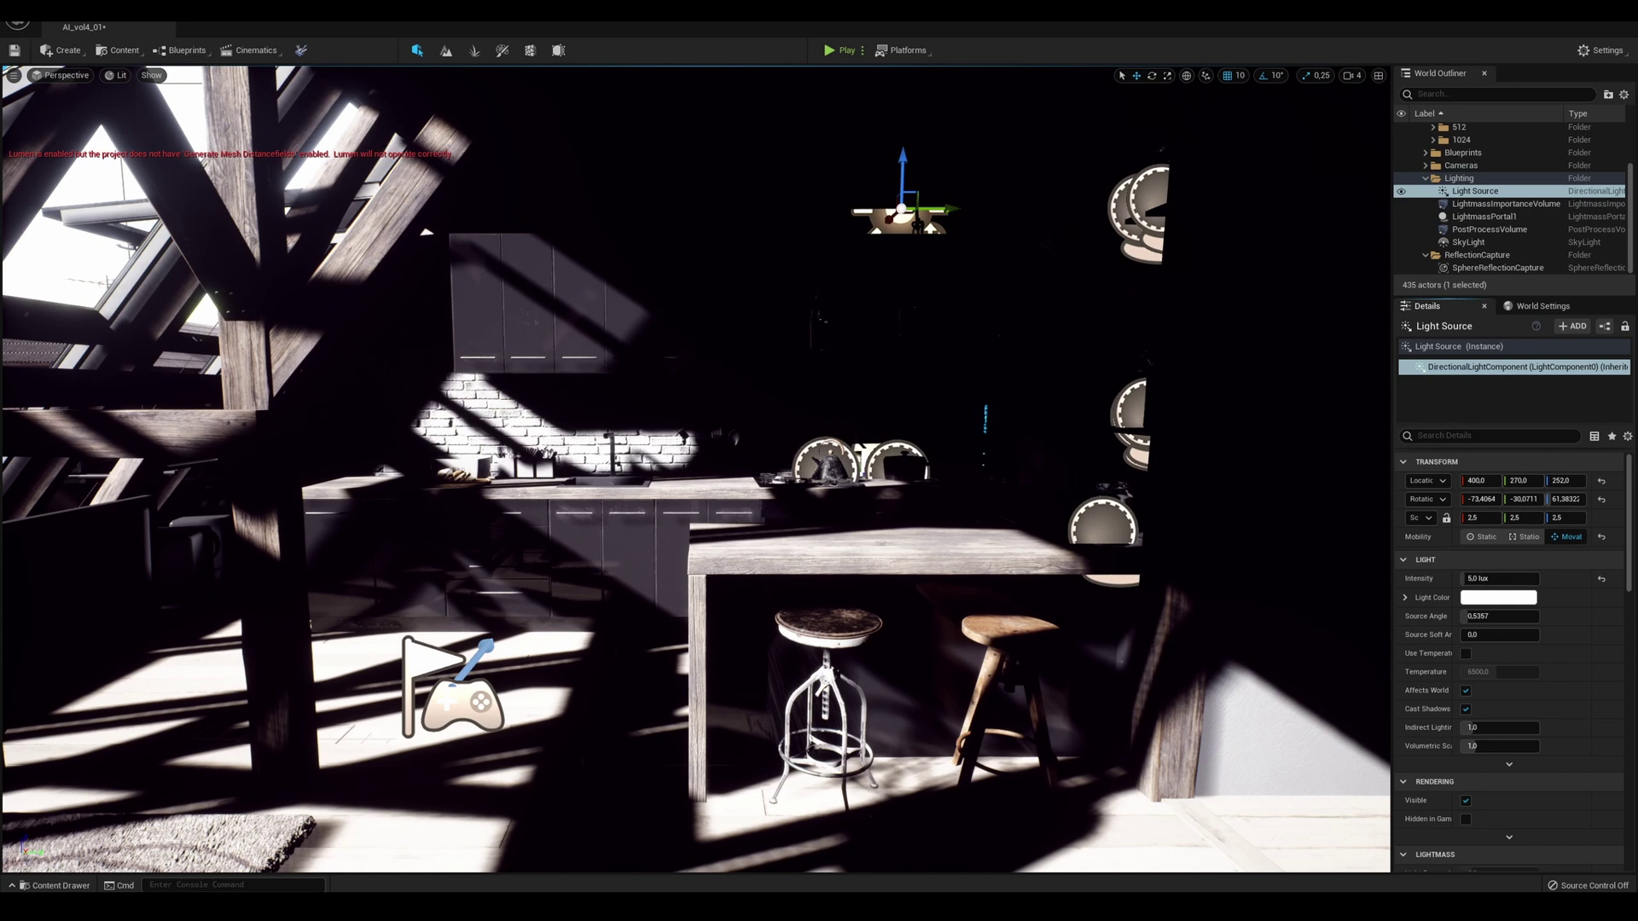
- Enable Generate Mesh Distance Fields in the project settings and restart the editor, saving the changes
{"action": "left_click", "coordinate": [75, 13]}
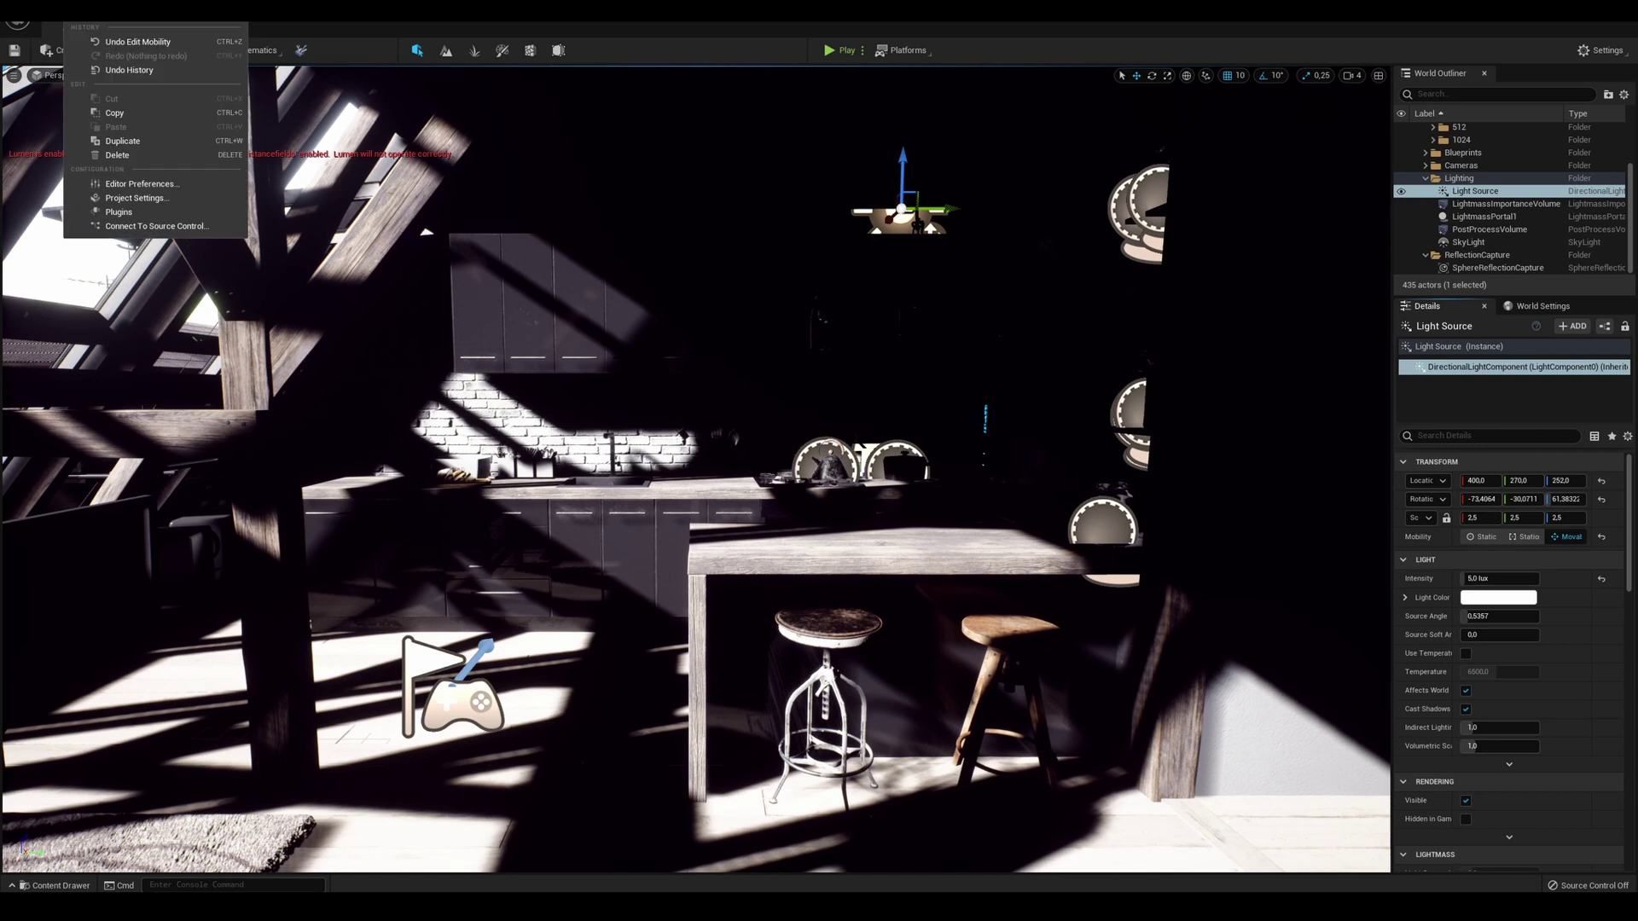
{"action": "left_click", "coordinate": [199, 199]}
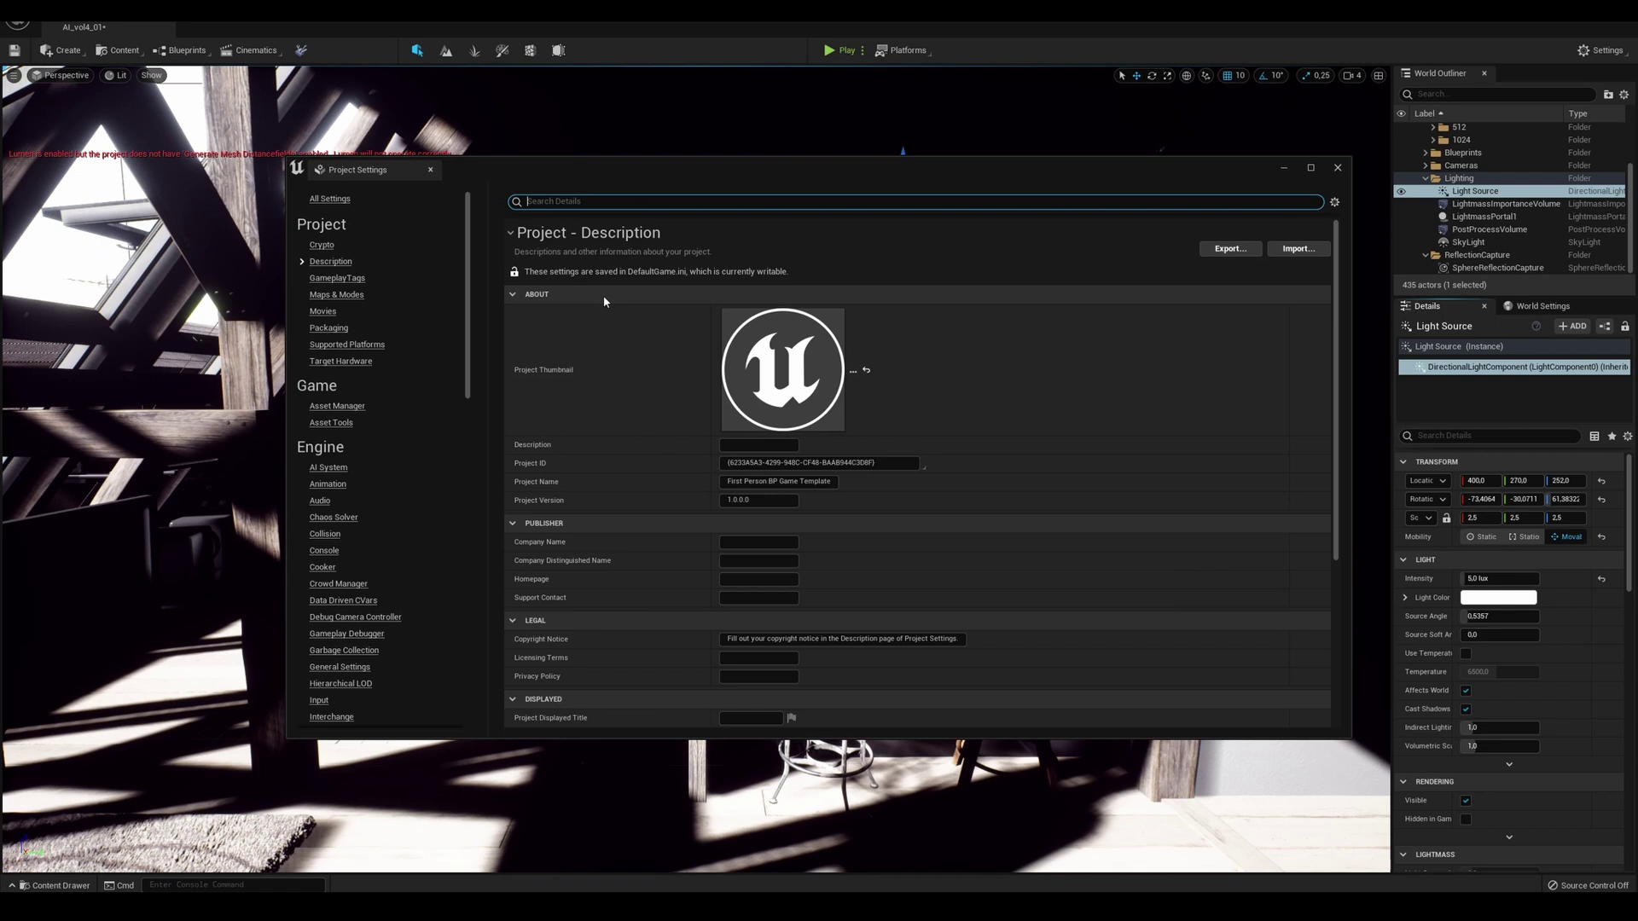
{"action": "type", "text": "distanc"}
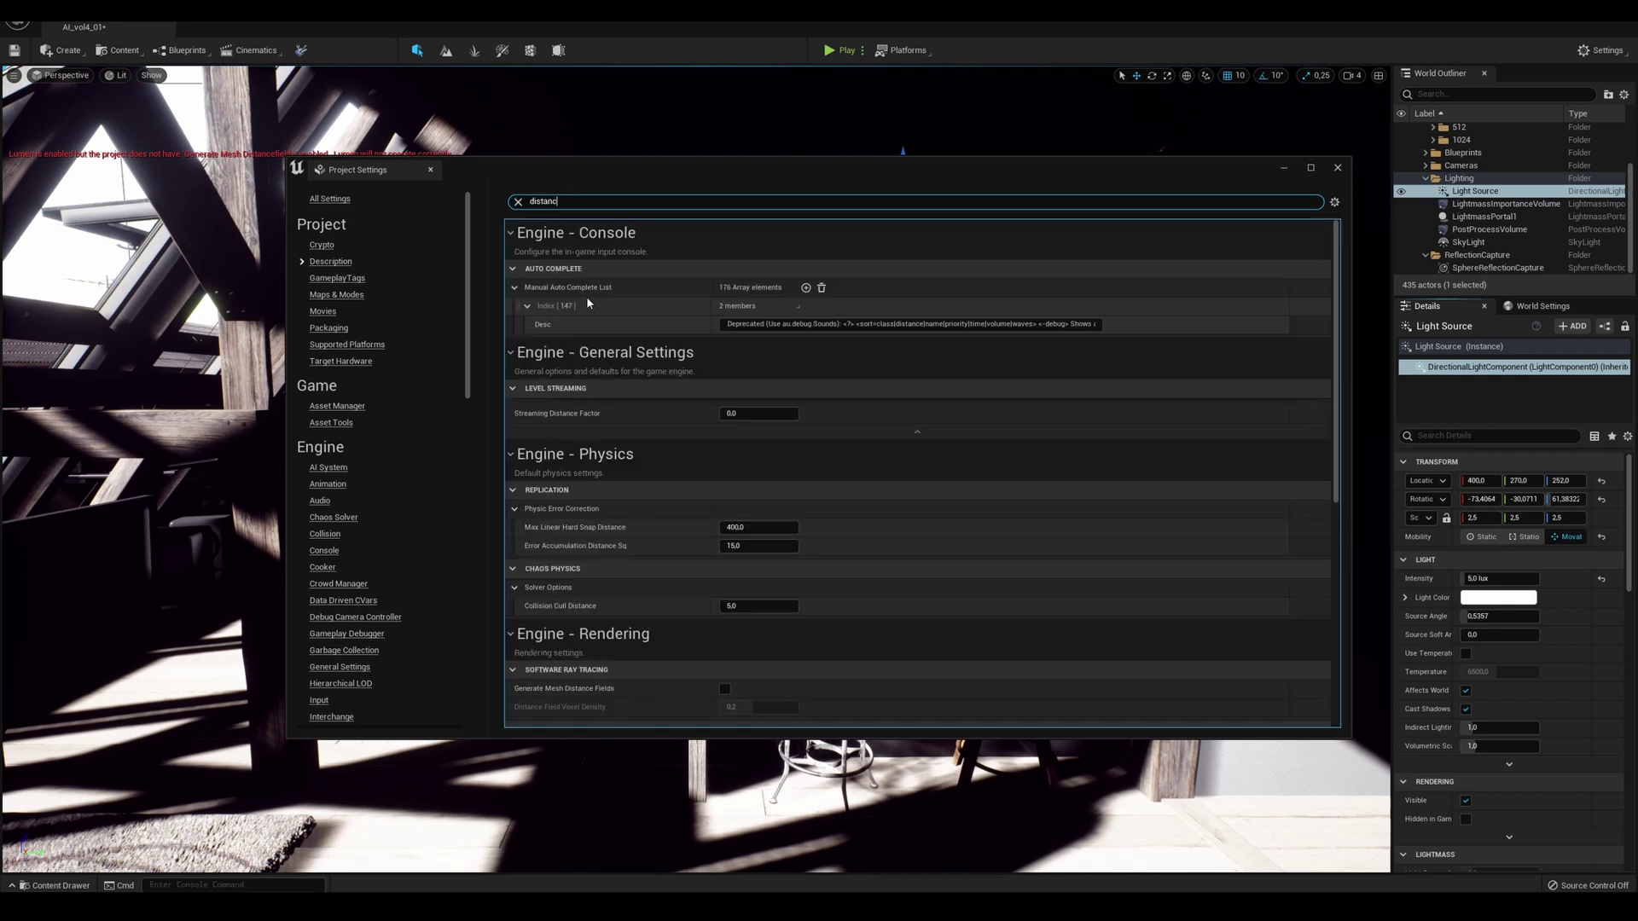
{"action": "scroll", "coordinate": [609, 444], "scroll_direction": "down", "scroll_amount": 2}
{"action": "left_click", "coordinate": [724, 607]}
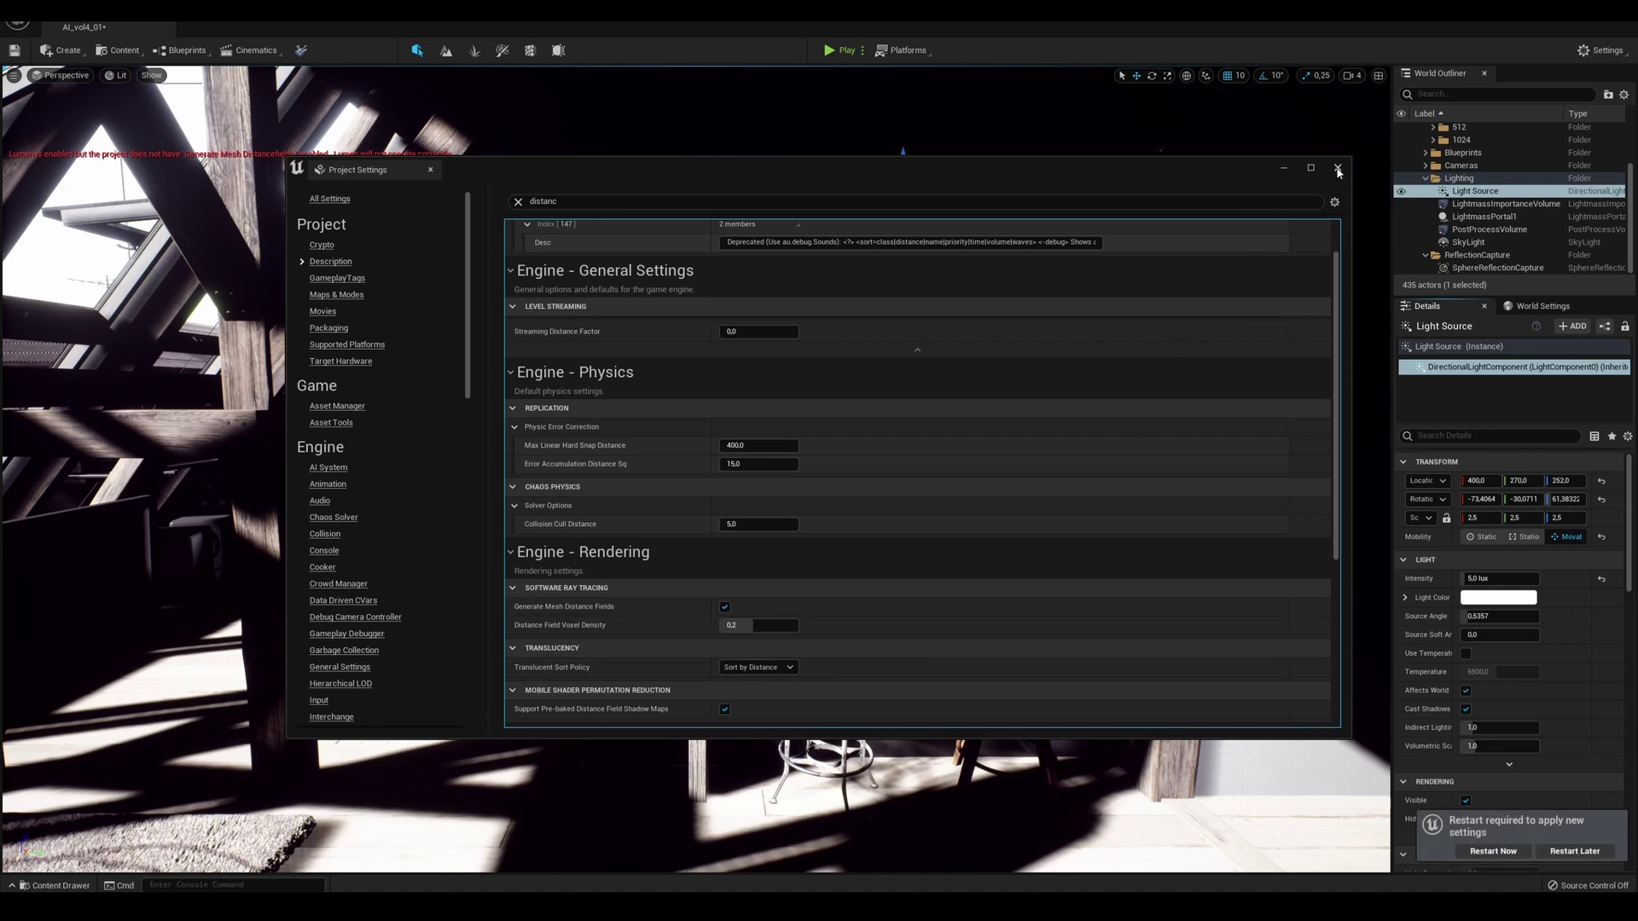
{"action": "left_click", "coordinate": [1337, 169]}
{"action": "left_click", "coordinate": [1493, 850]}
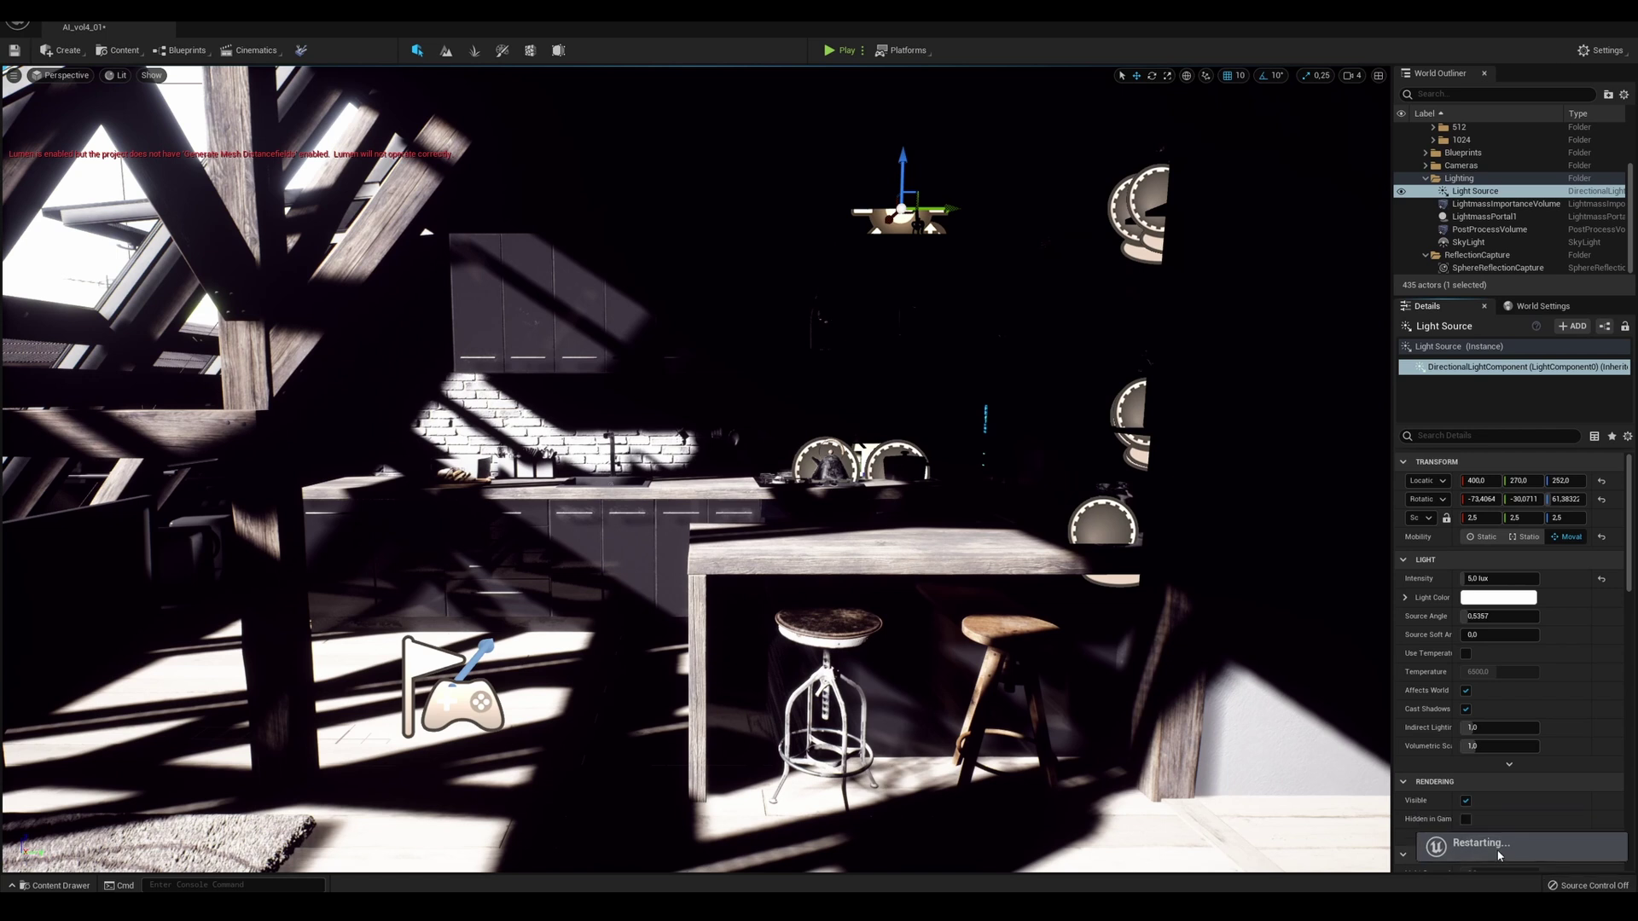
{"action": "left_click", "coordinate": [818, 595]}
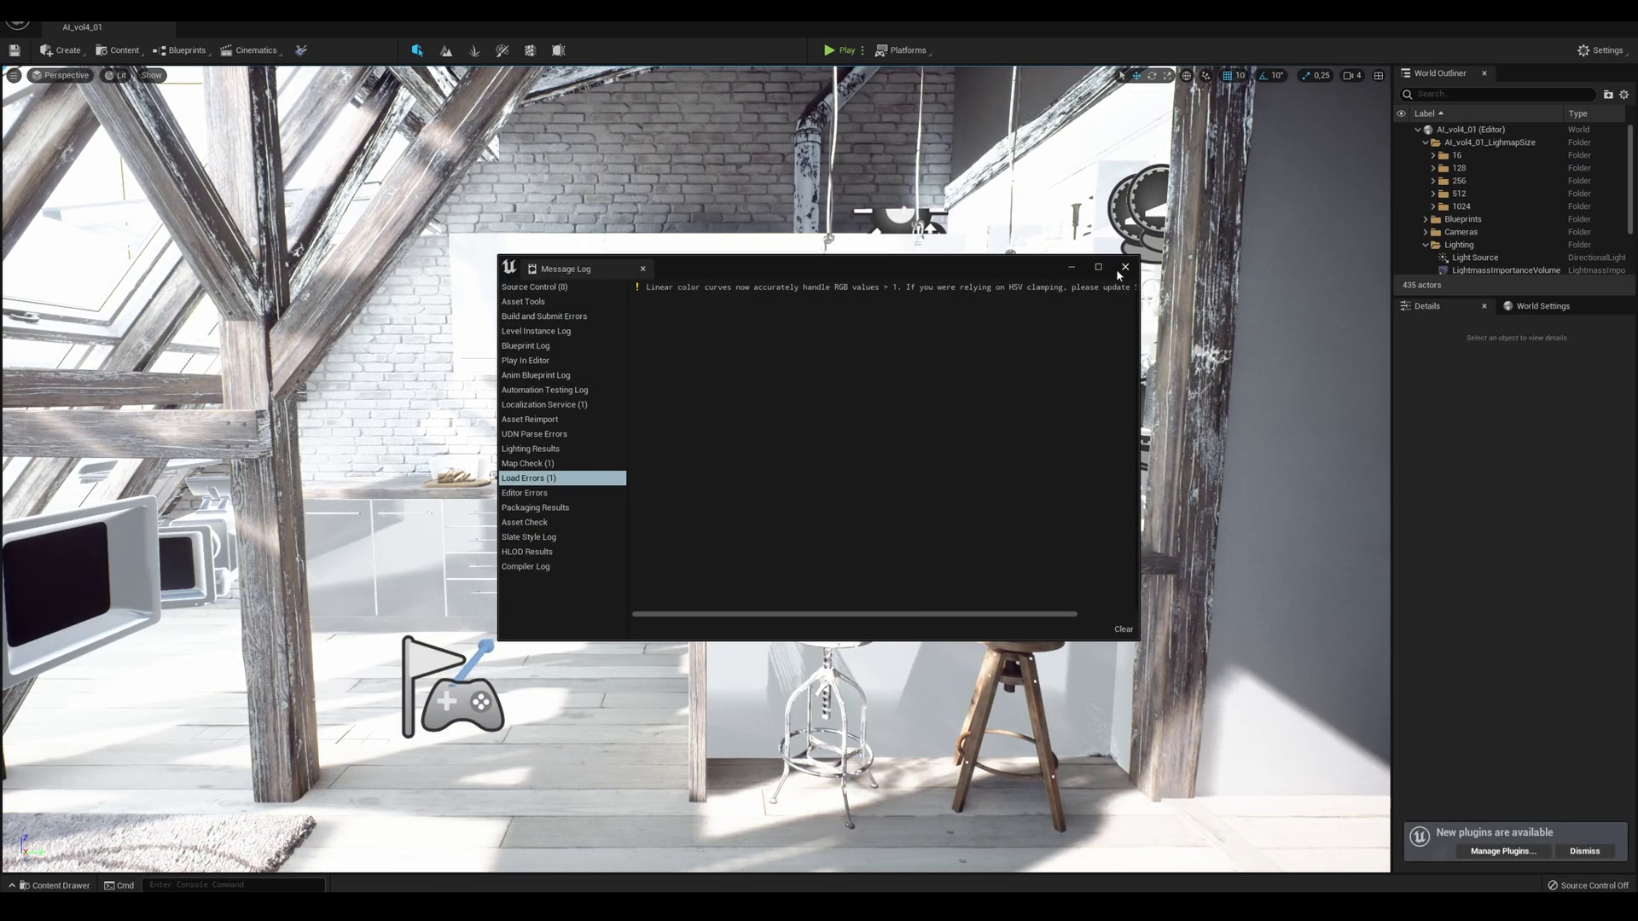
- Close the Message Log and enable Lumen as the PostProcessVolume's reflections method
{"action": "left_click", "coordinate": [1125, 268]}
{"action": "right_click_drag", "start_coordinate": [966, 344], "coordinate": [1488, 369]}
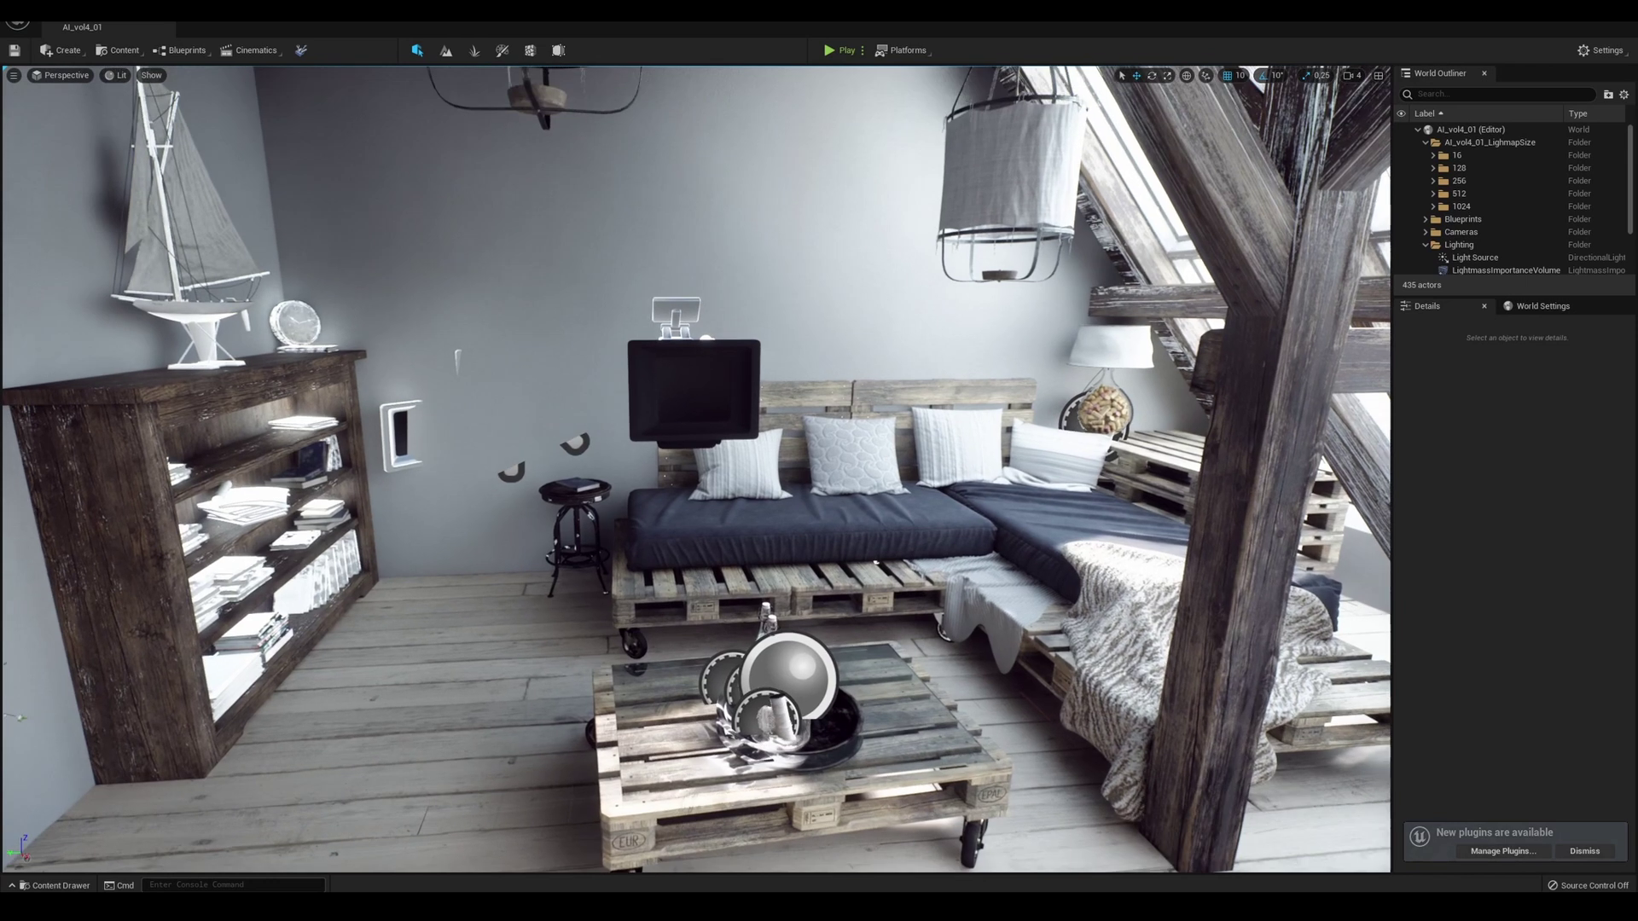
{"action": "scroll", "coordinate": [1469, 243], "scroll_direction": "down", "scroll_amount": 3}
{"action": "left_click", "coordinate": [1473, 232]}
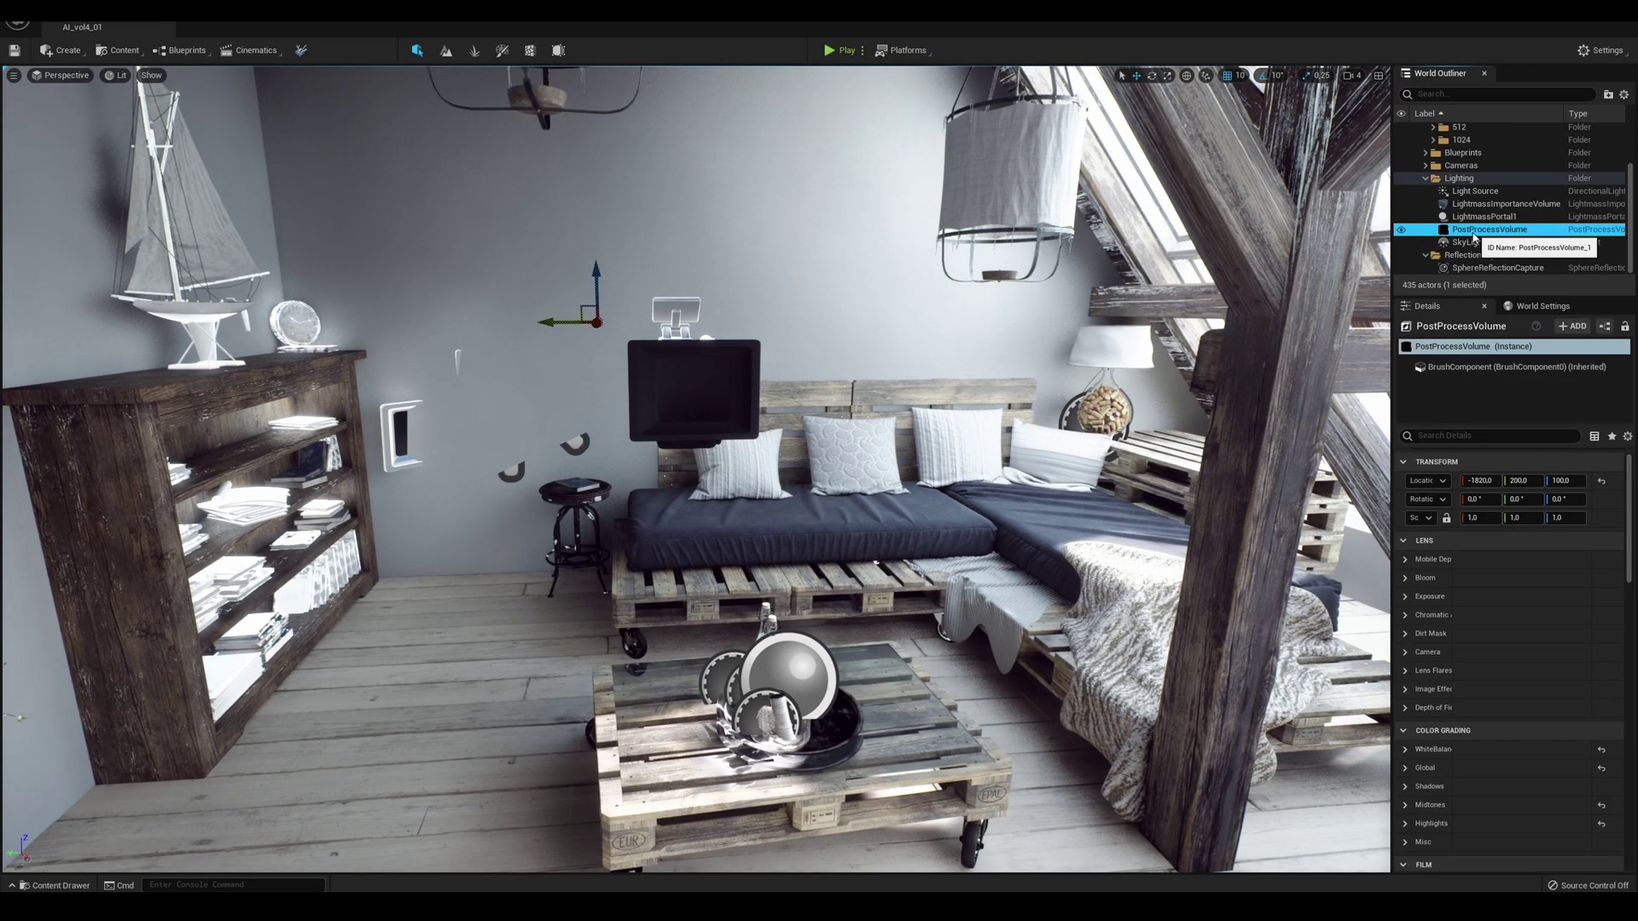
{"action": "scroll", "coordinate": [1496, 589], "scroll_direction": "down", "scroll_amount": 5}
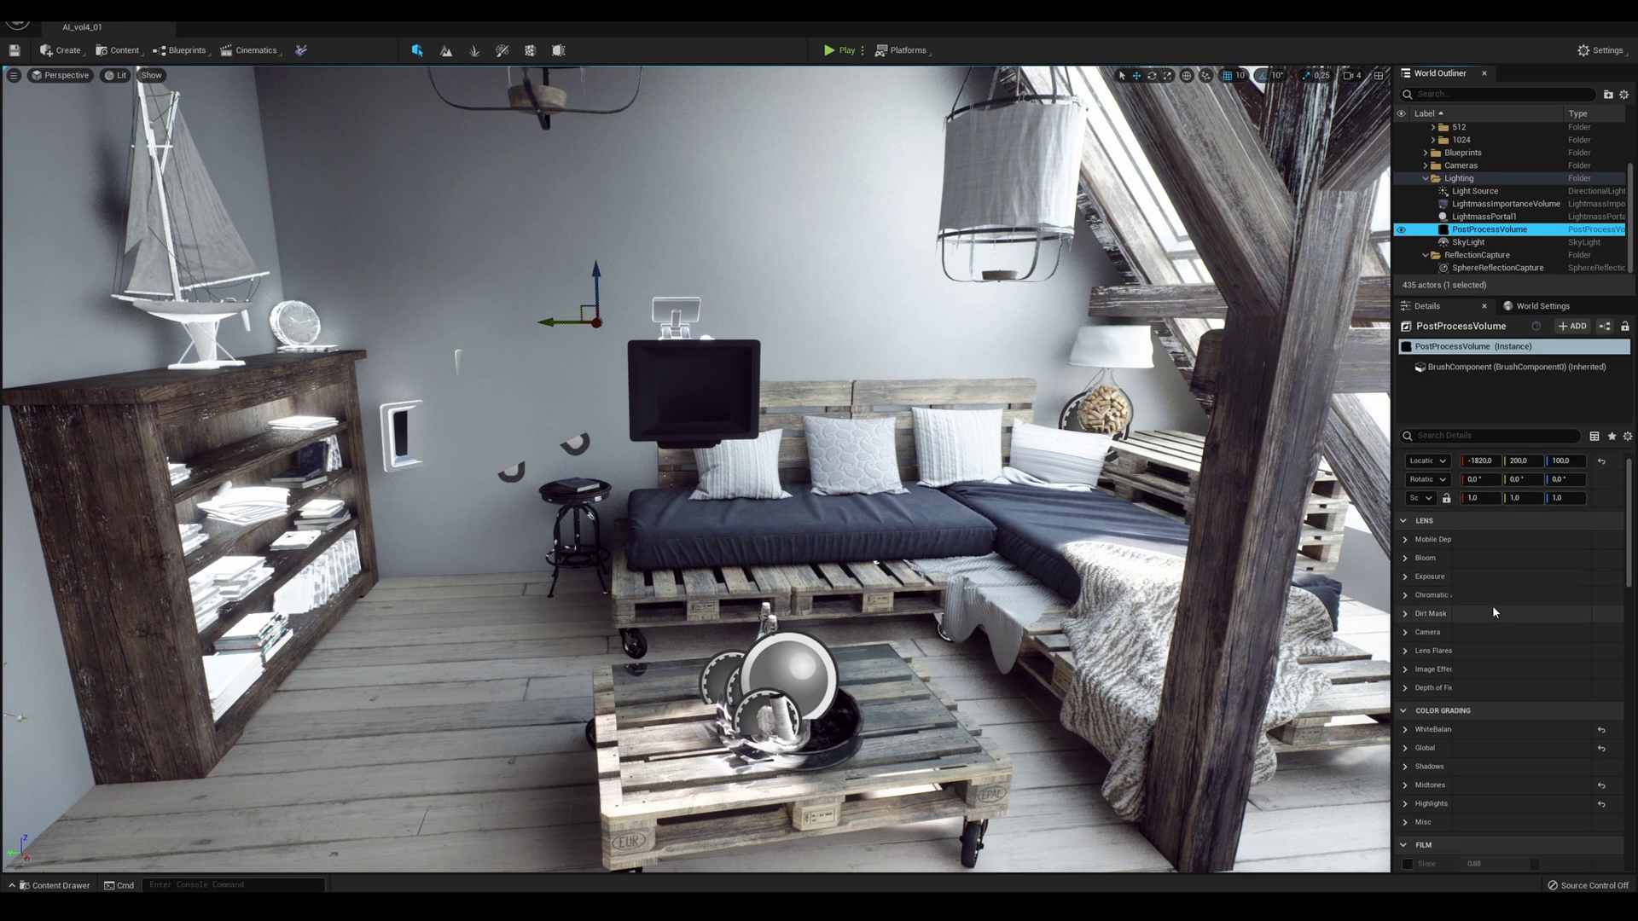
{"action": "scroll", "coordinate": [1504, 589], "scroll_direction": "down", "scroll_amount": 9}
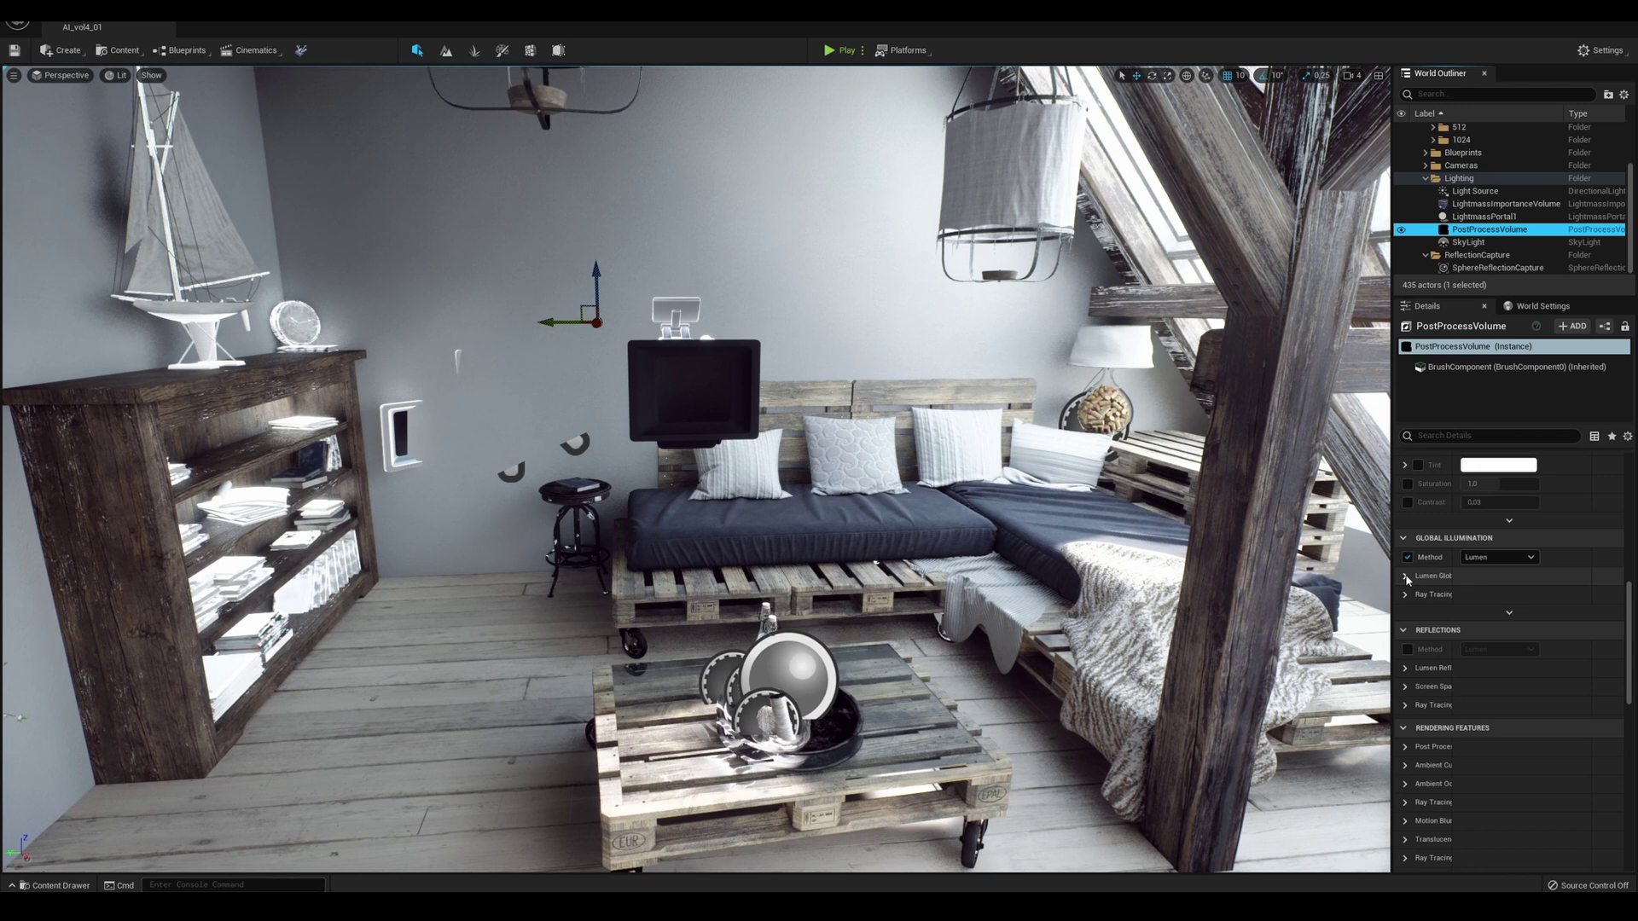
{"action": "left_click", "coordinate": [1405, 577]}
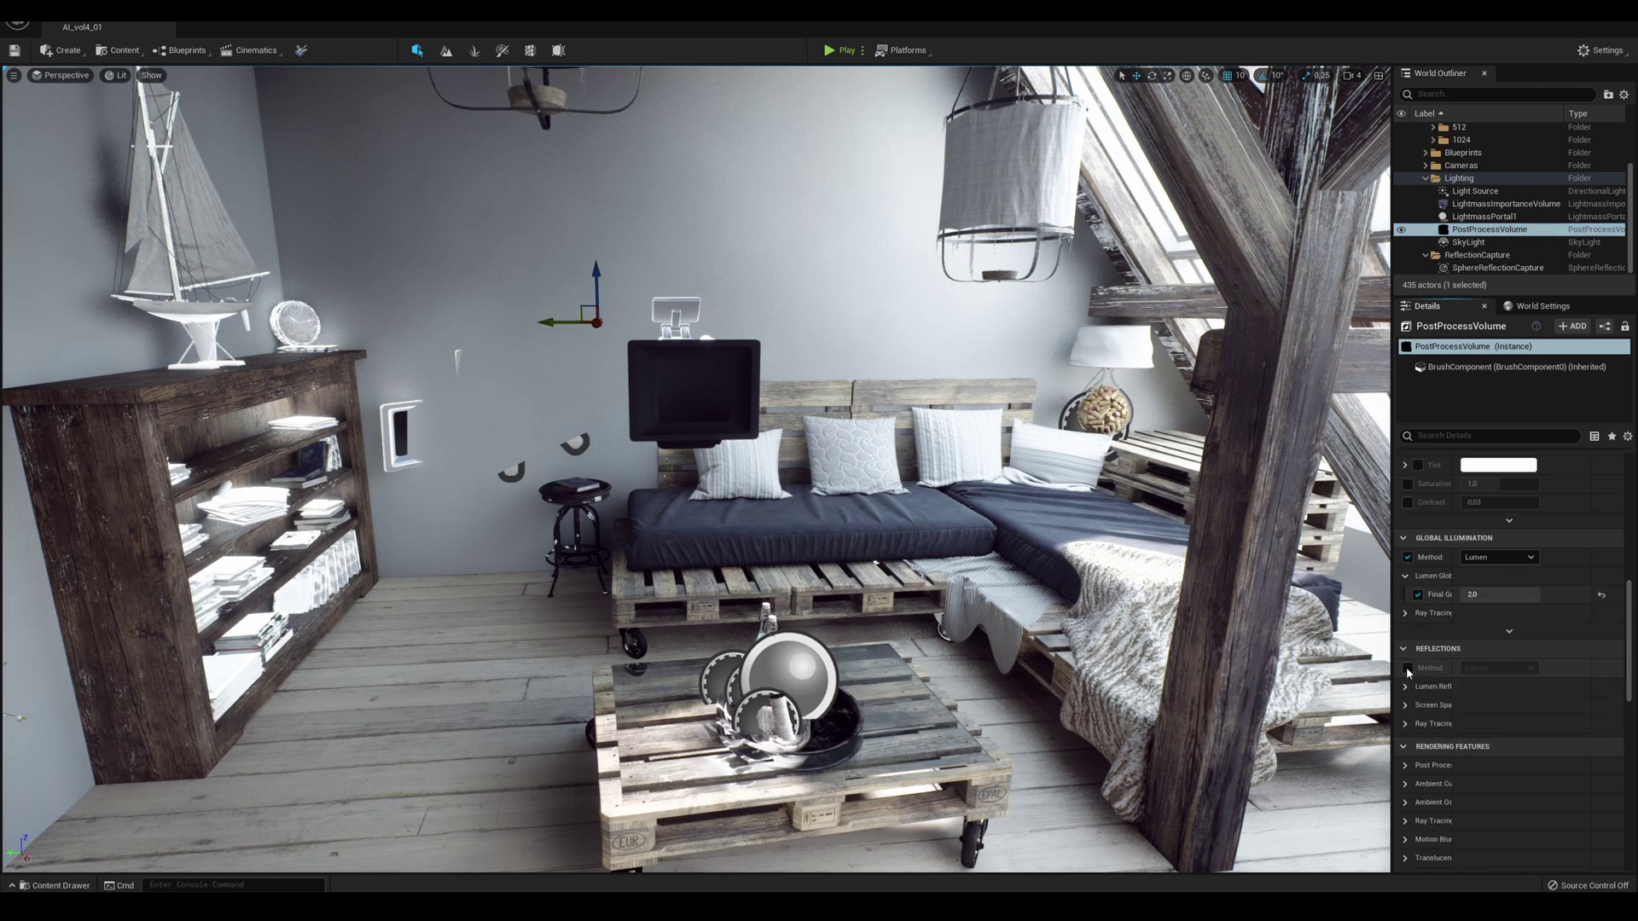
{"action": "left_click", "coordinate": [1407, 669]}
{"action": "left_click", "coordinate": [1407, 668]}
{"action": "left_click", "coordinate": [1408, 669]}
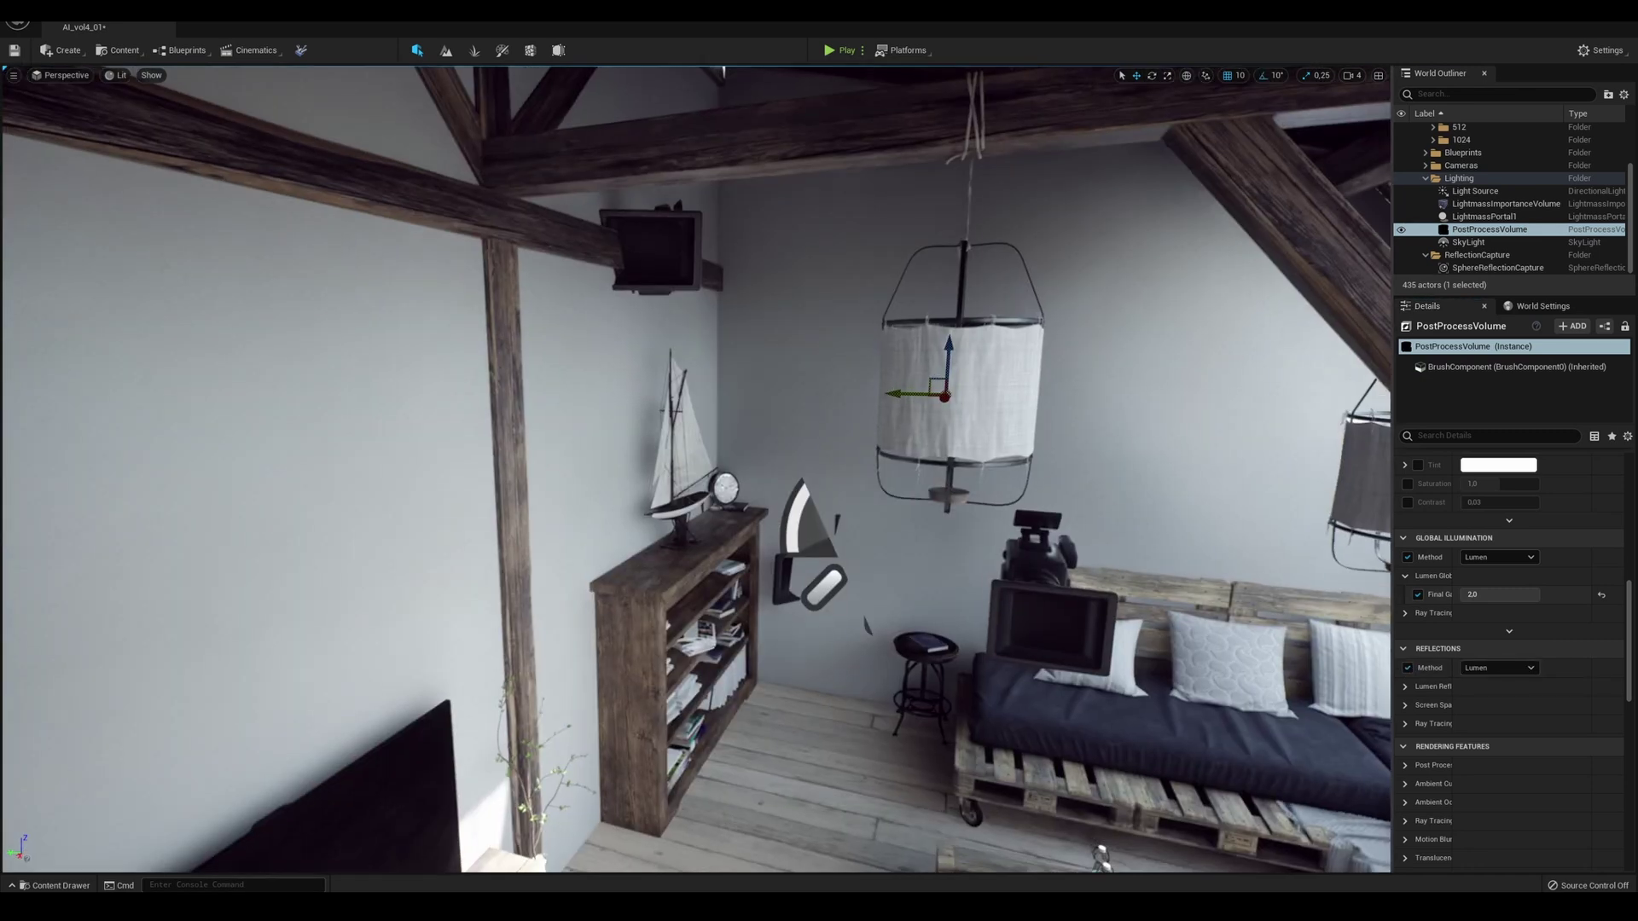
- Examine the clock on the bookshelf up close with the Lumen reflections method switched off and on again
{"action": "key", "text": "w"}
{"action": "right_click_drag", "start_coordinate": [696, 469], "coordinate": [665, 482]}
{"action": "mouse_move", "coordinate": [978, 515]}
{"action": "right_mouse_down"}
{"action": "mouse_move", "coordinate": [964, 509]}
{"action": "mouse_move", "coordinate": [978, 515]}
{"action": "right_mouse_up"}
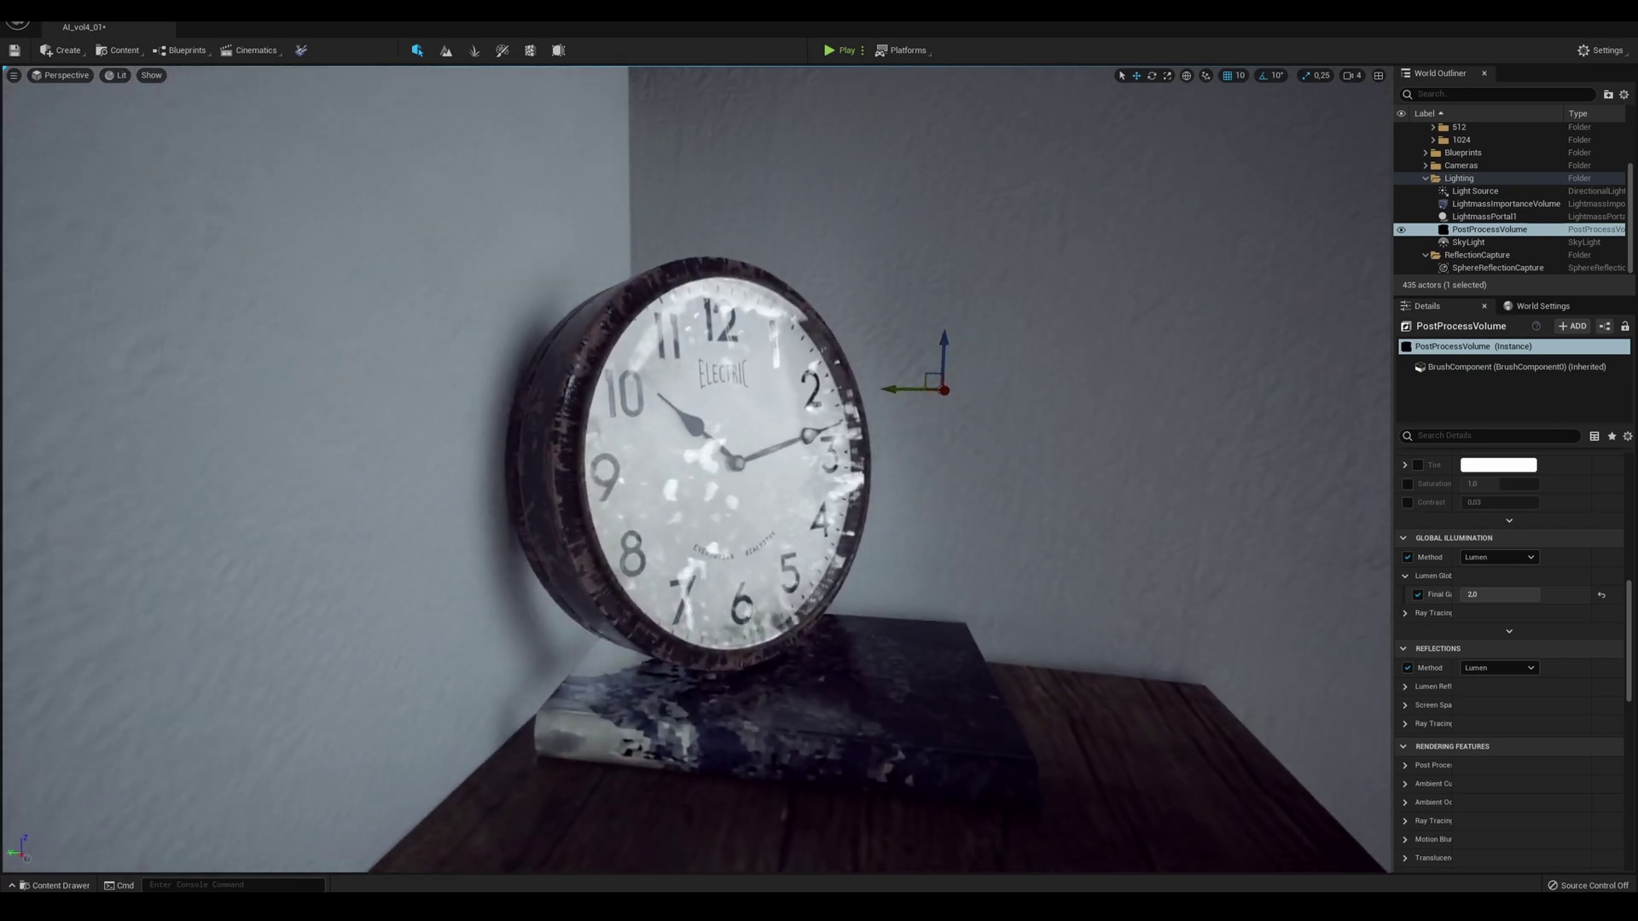
{"action": "left_click", "coordinate": [1408, 668]}
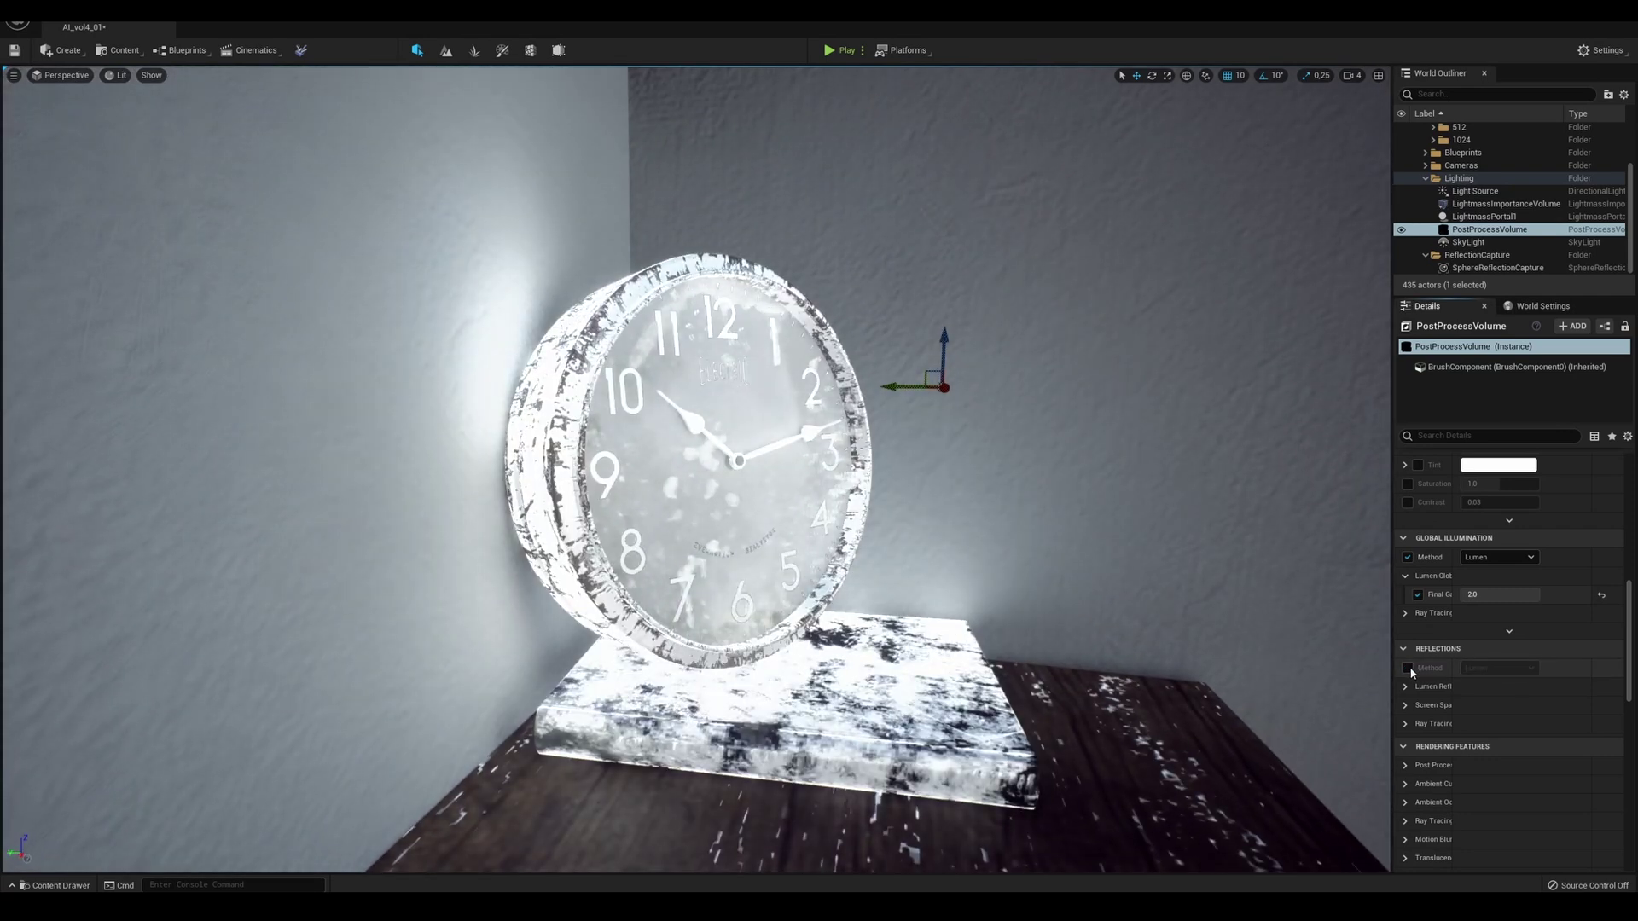
{"action": "left_click", "coordinate": [1407, 669]}
{"action": "right_click_drag", "start_coordinate": [1144, 567], "coordinate": [1228, 424]}
- Replace the remaining sphere reflection capture with a newly created one and move it beside the living area's pallet coffee table
{"action": "left_click", "coordinate": [1450, 268]}
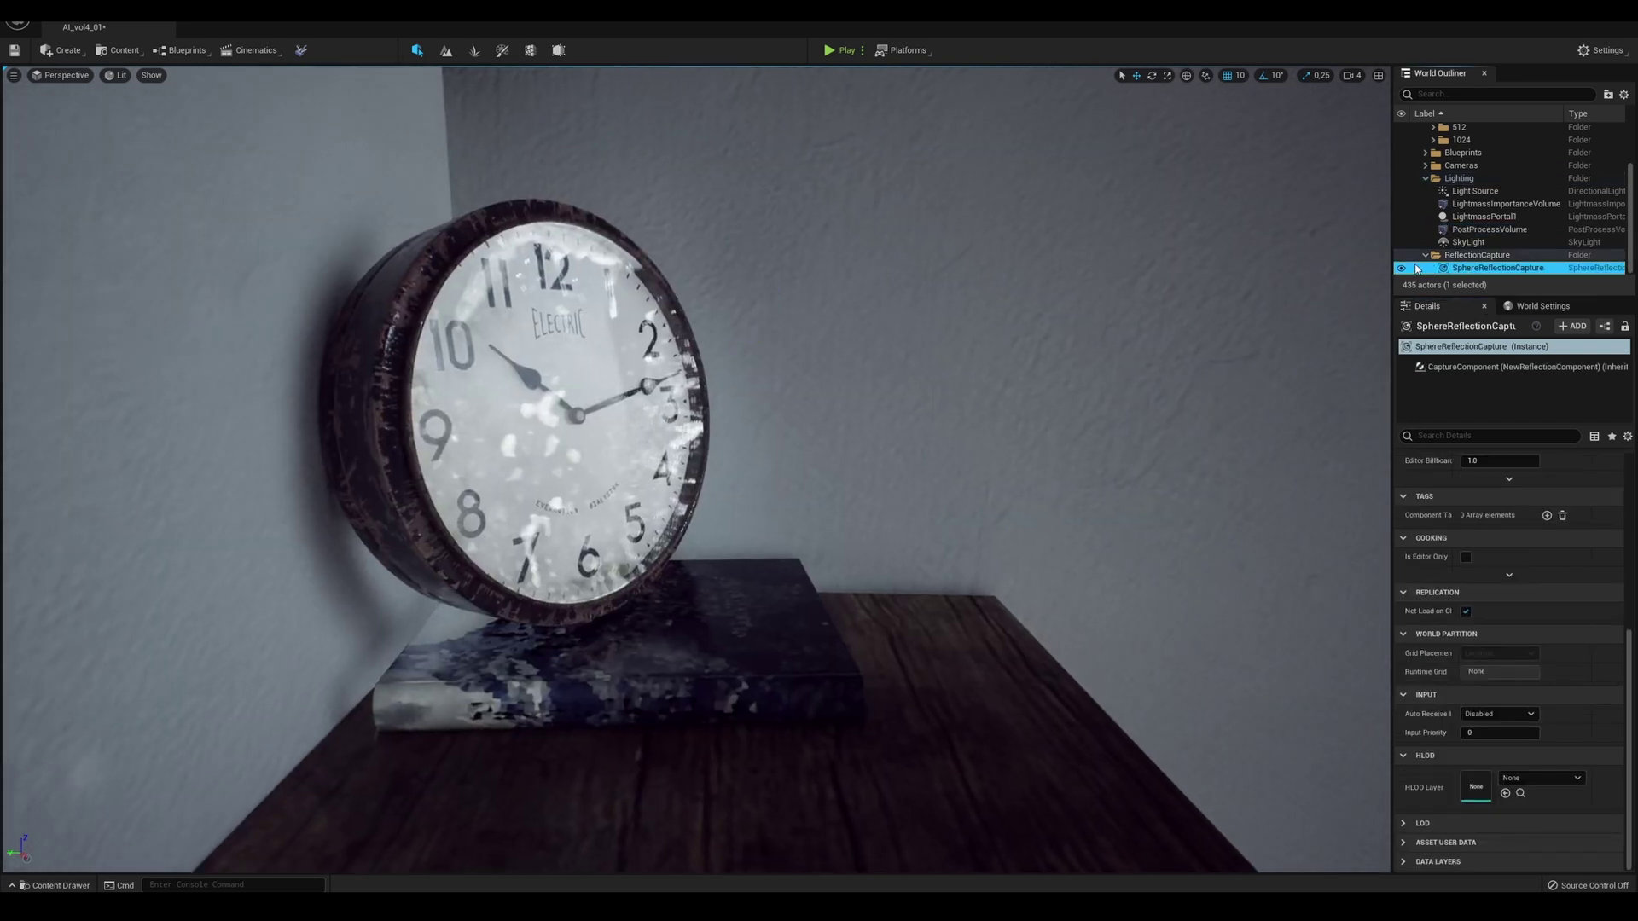
{"action": "key", "text": "Delete"}
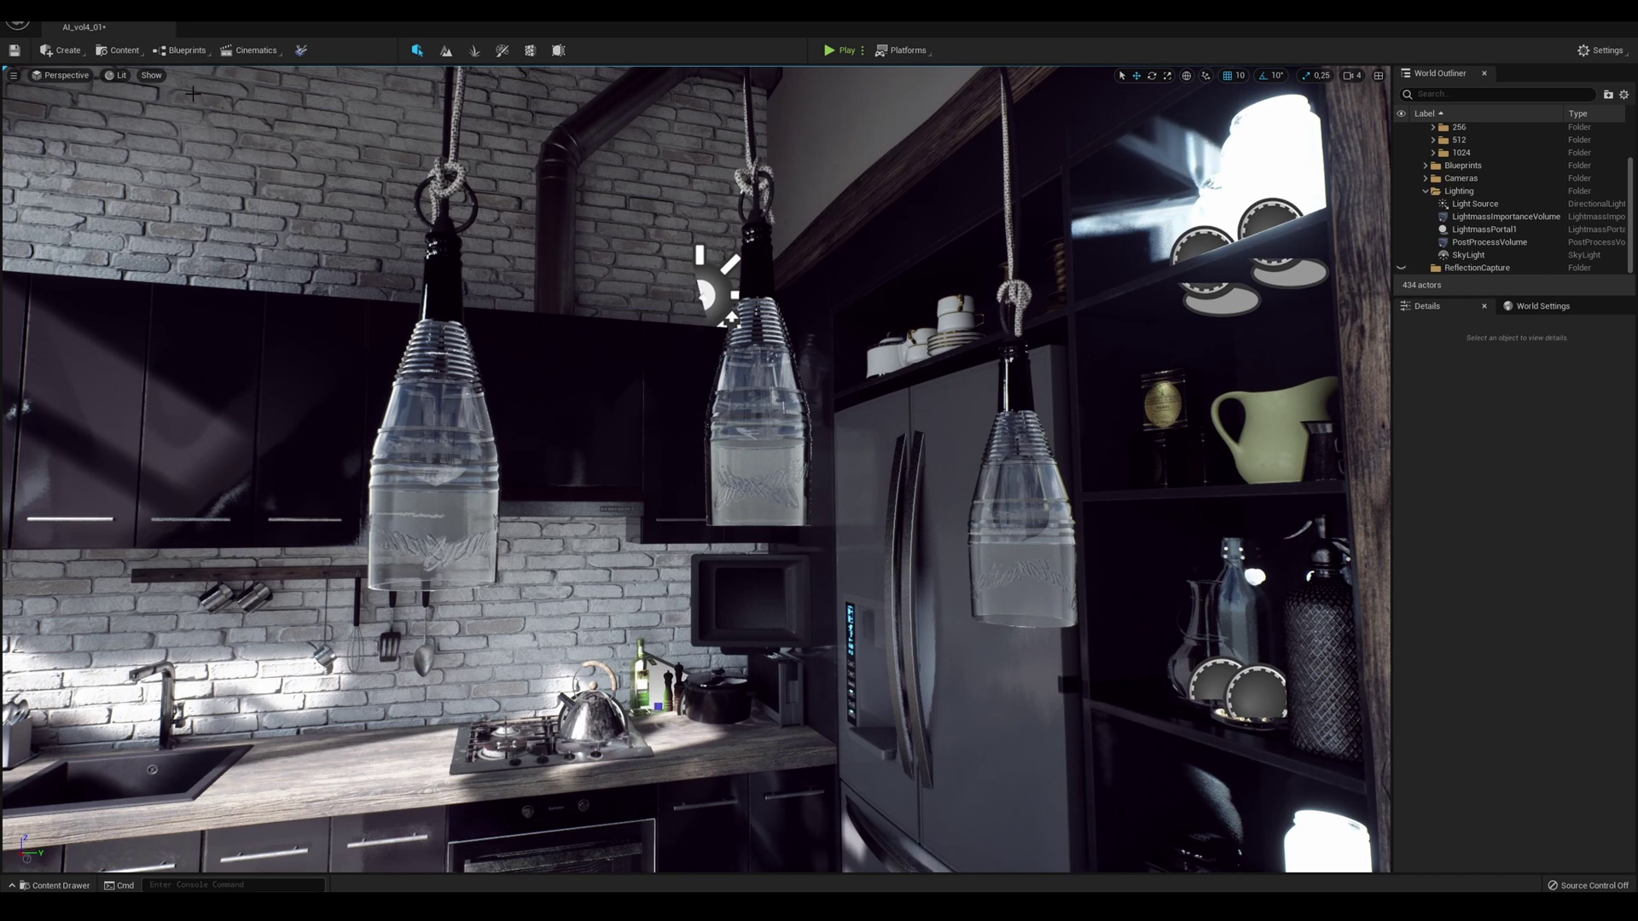
{"action": "left_click", "coordinate": [68, 51]}
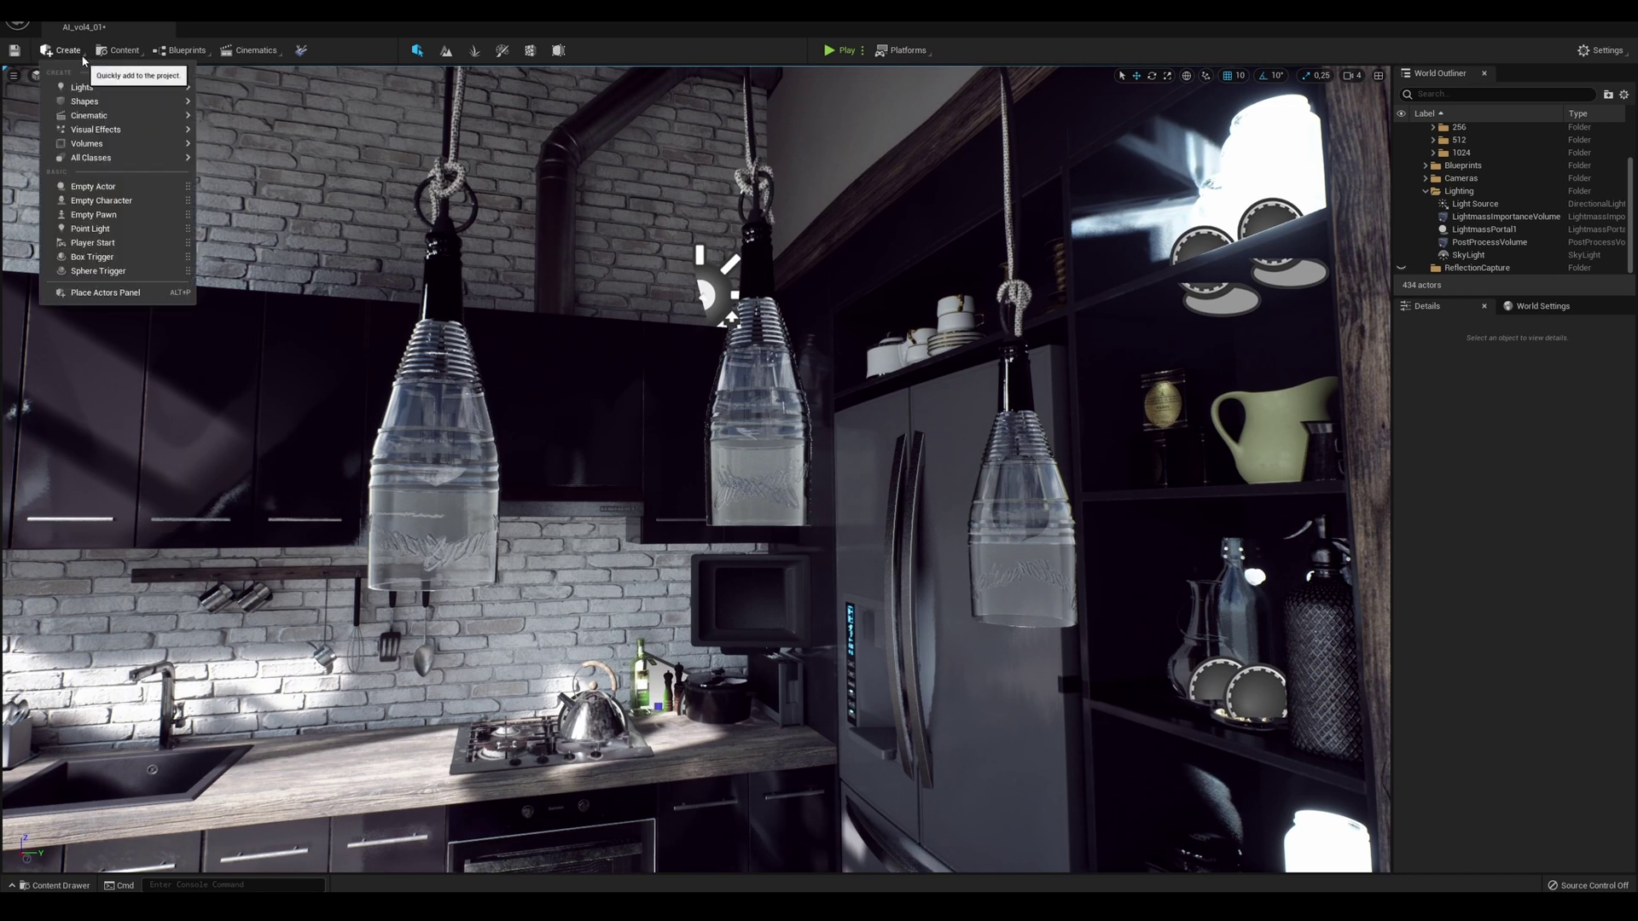
{"action": "mouse_move", "coordinate": [128, 129]}
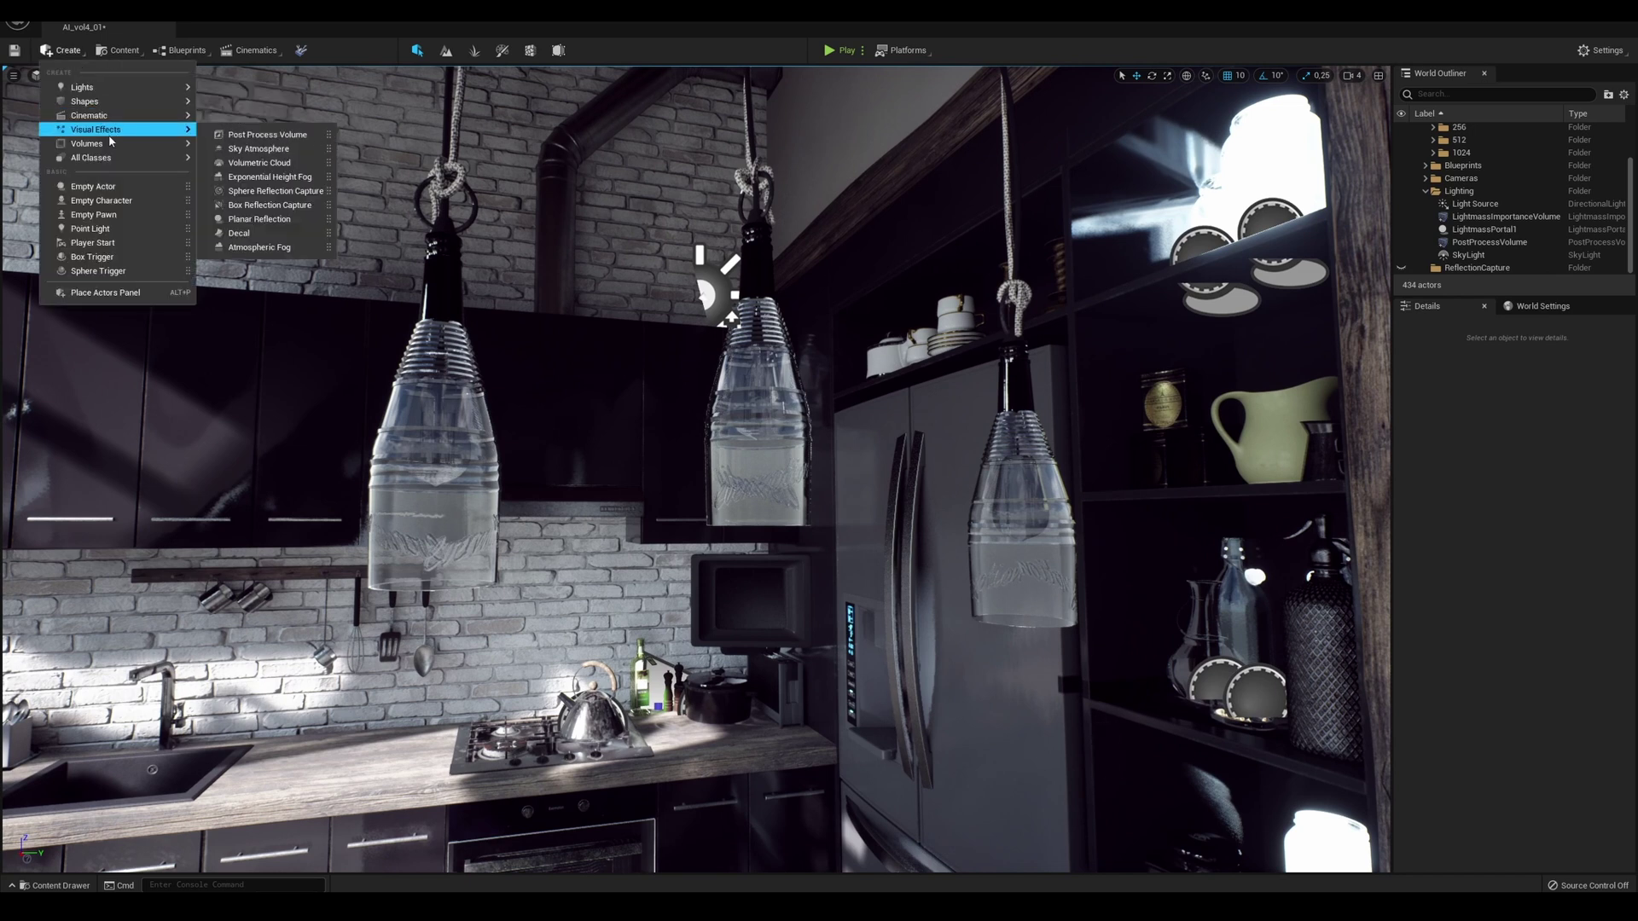
{"action": "left_click", "coordinate": [264, 191]}
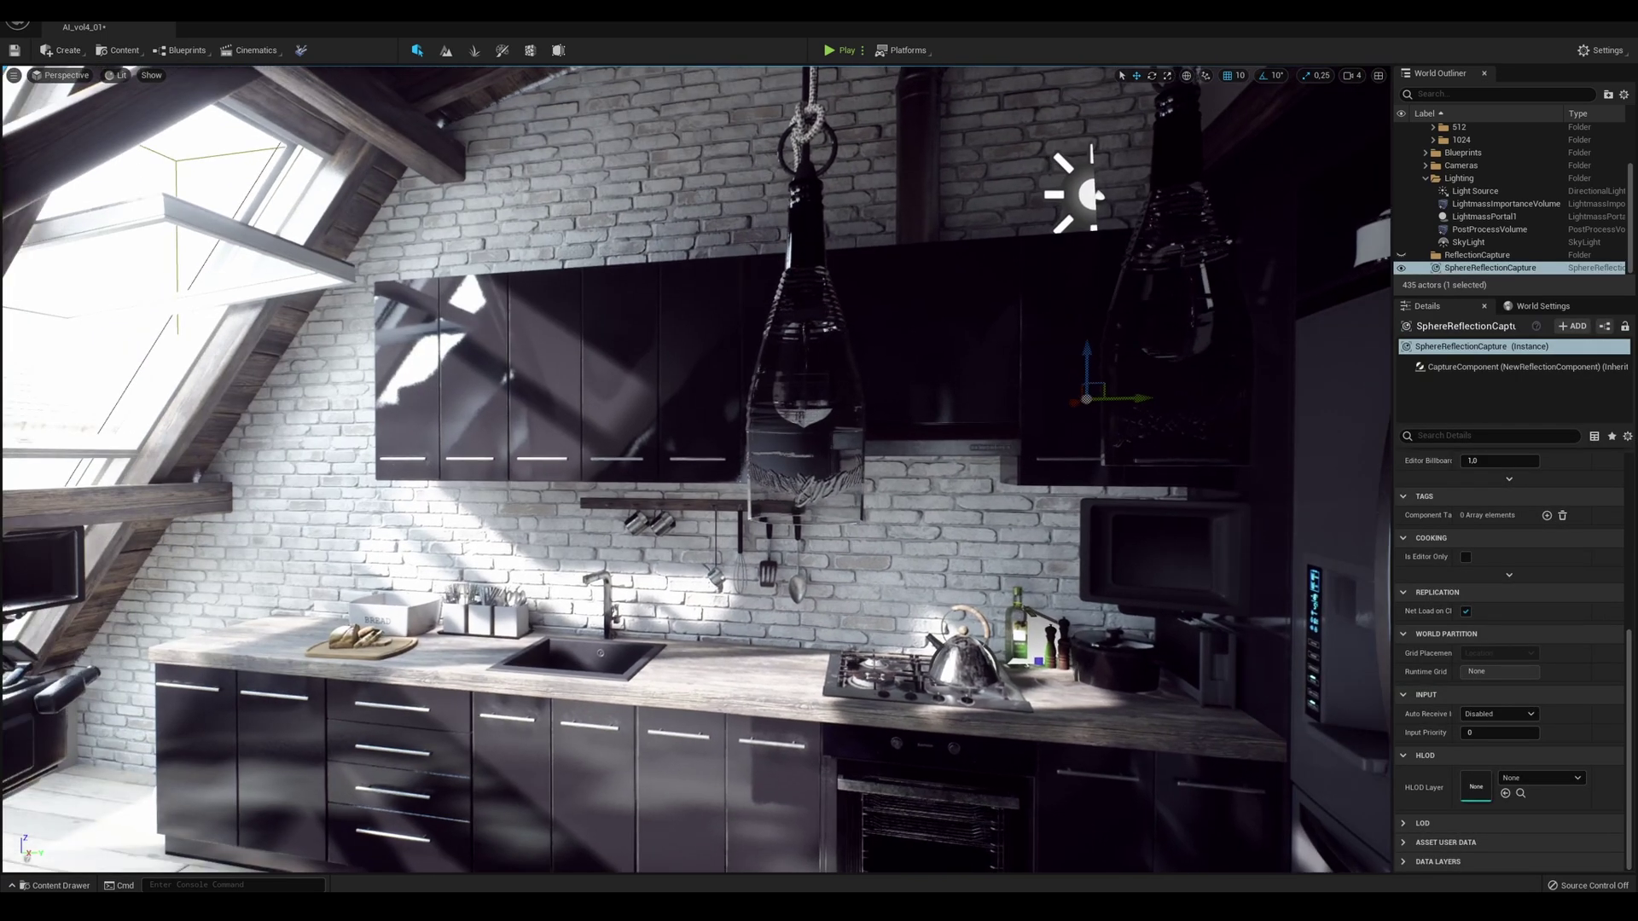
{"action": "right_click_drag", "start_coordinate": [696, 469], "coordinate": [751, 469]}
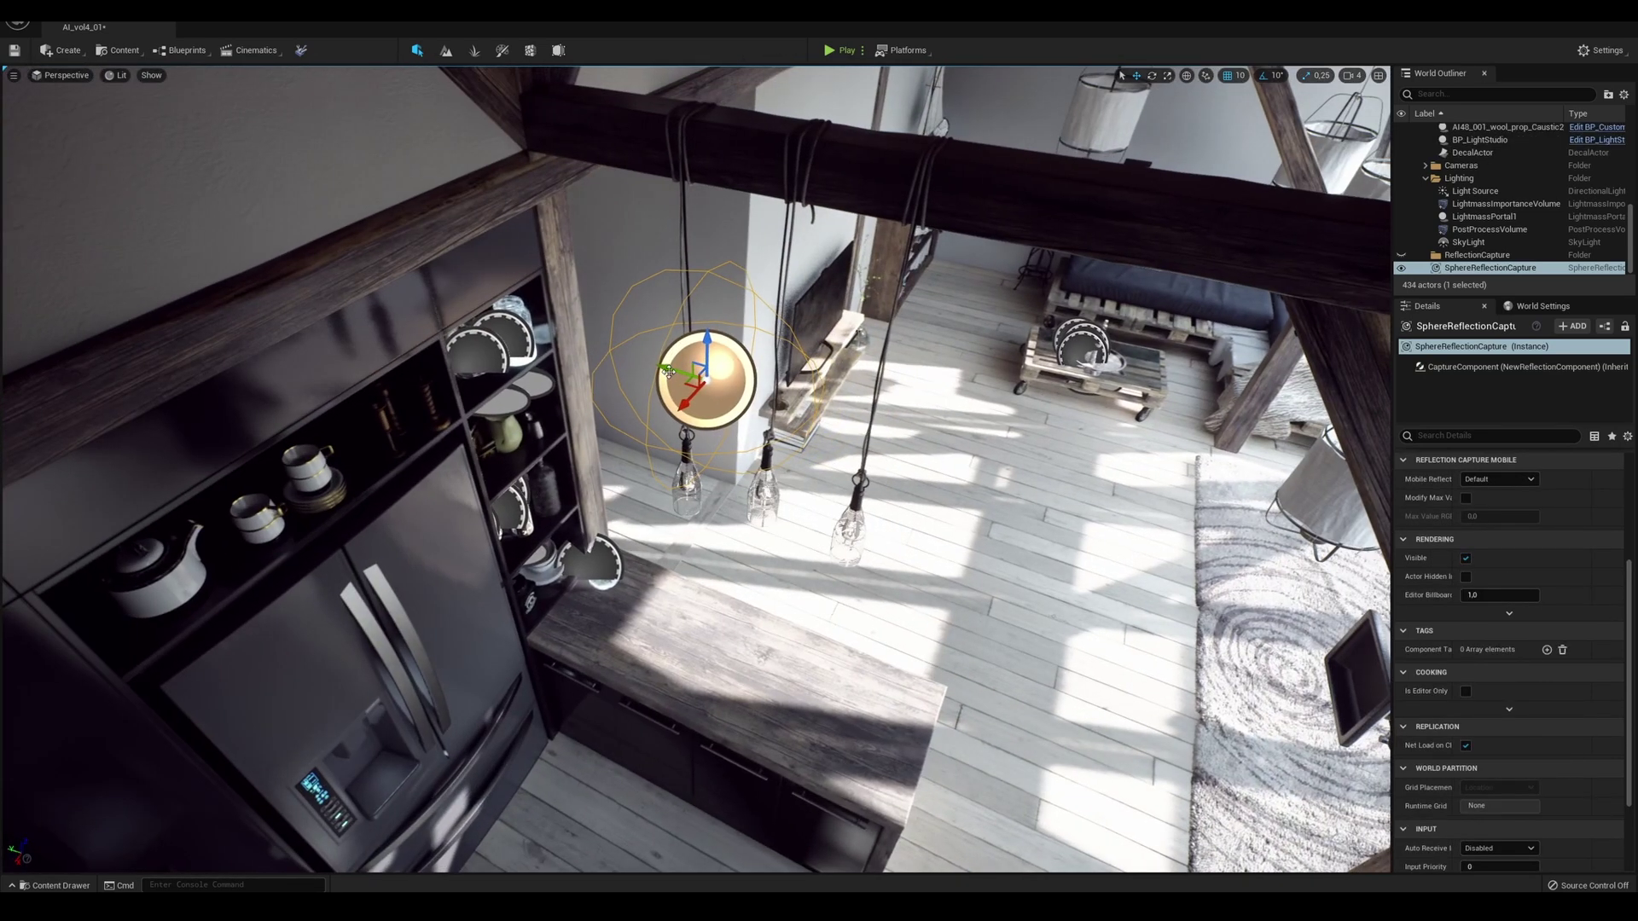
{"action": "left_click_drag", "start_coordinate": [669, 372], "coordinate": [1056, 393]}
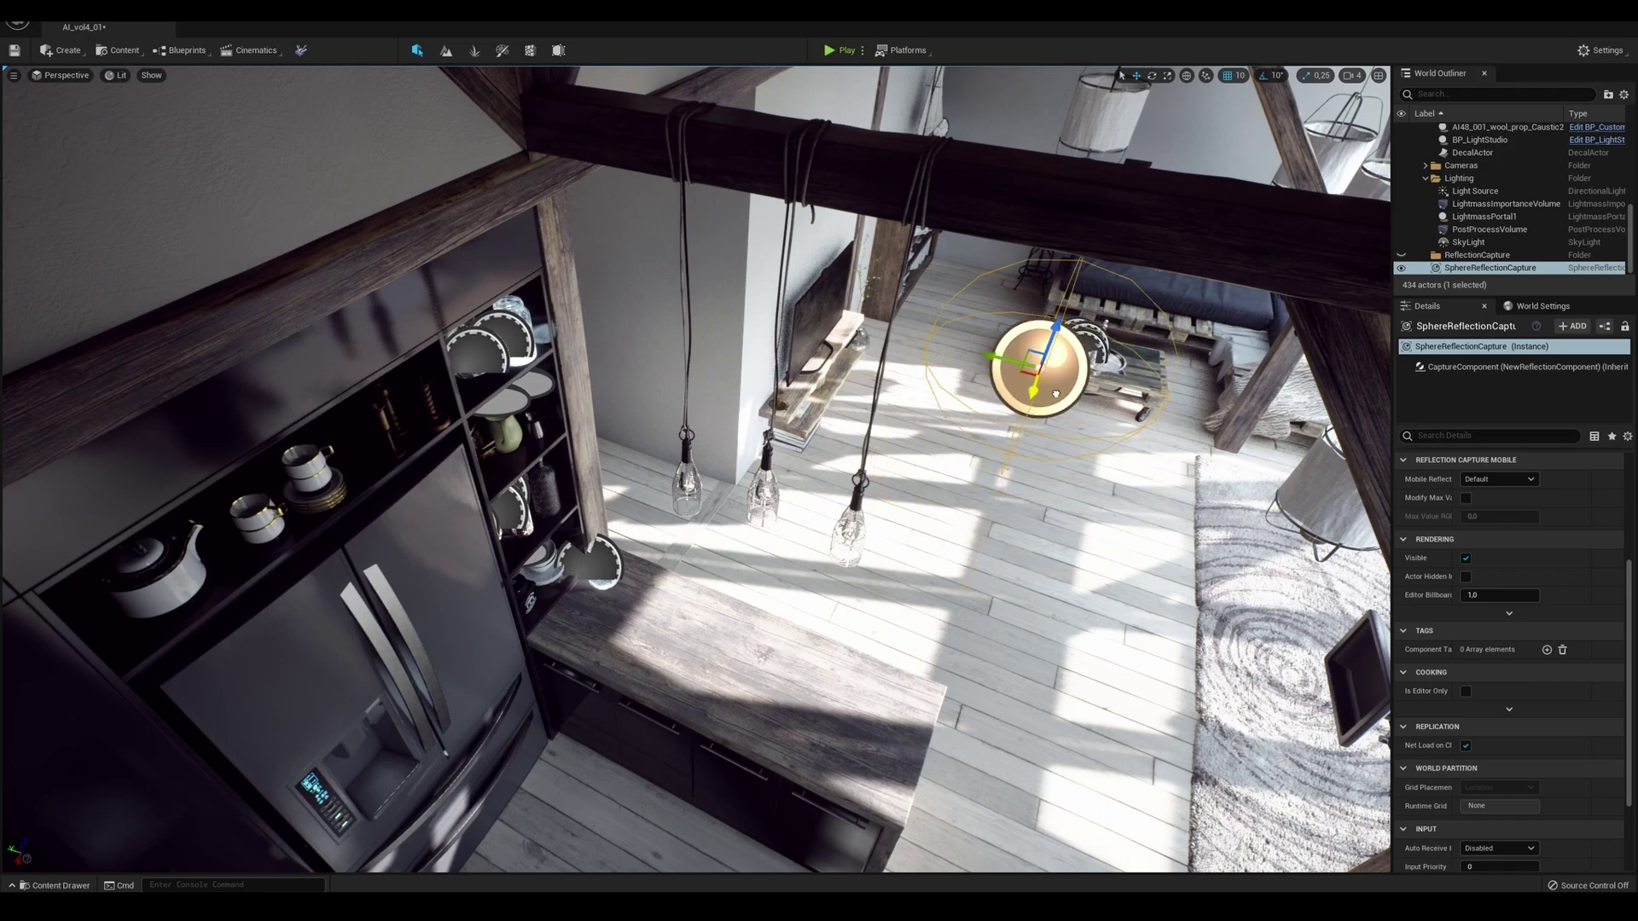
- Turn the Light Source's directional light component about its Z axis to shift the sunlight entering the apartment
{"action": "right_click_drag", "start_coordinate": [1039, 376], "coordinate": [1237, 298]}
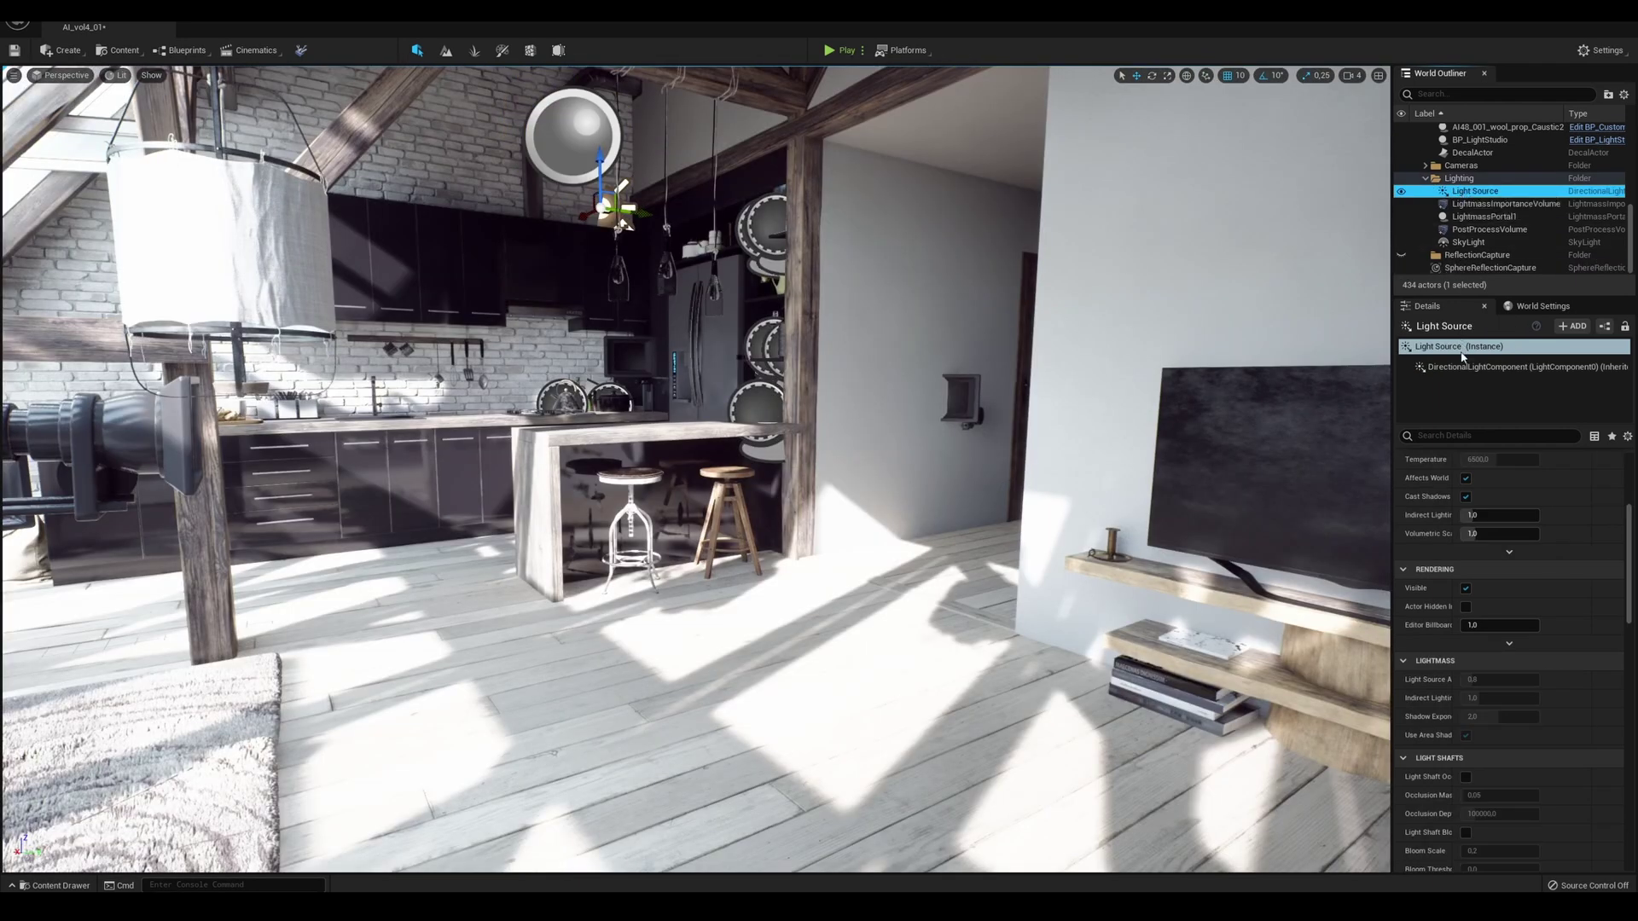
{"action": "left_click", "coordinate": [1460, 367]}
{"action": "scroll", "coordinate": [1541, 570], "scroll_direction": "up", "scroll_amount": 5}
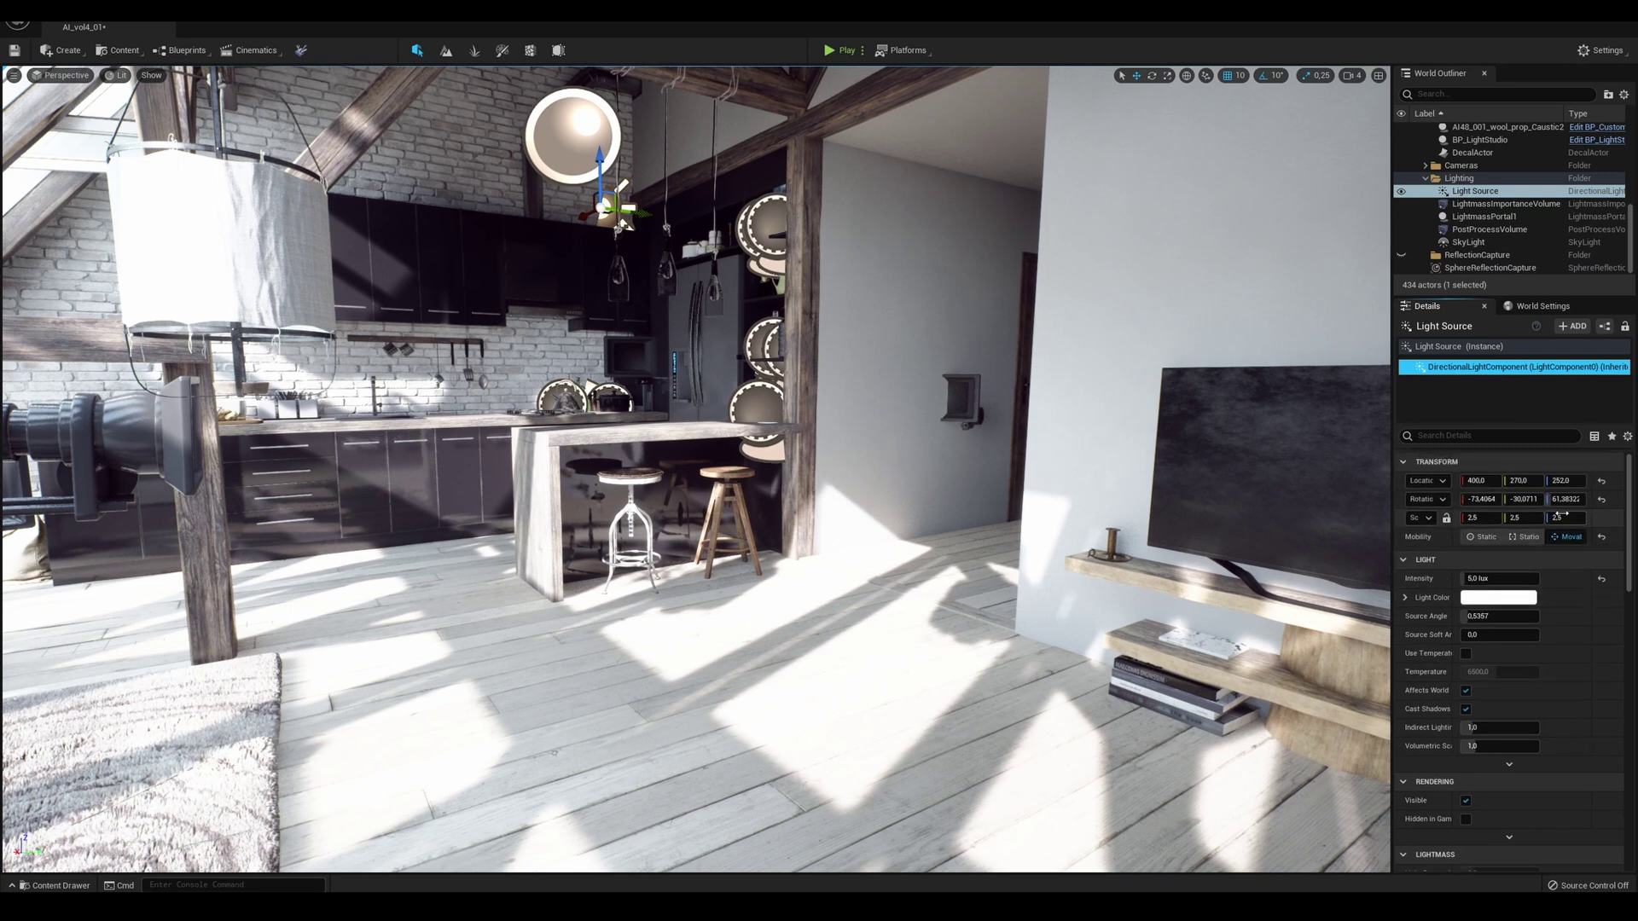
{"action": "mouse_move", "coordinate": [1565, 499]}
{"action": "left_mouse_down"}
{"action": "mouse_move", "coordinate": [1633, 499]}
{"action": "mouse_move", "coordinate": [1569, 499]}
{"action": "left_mouse_up"}
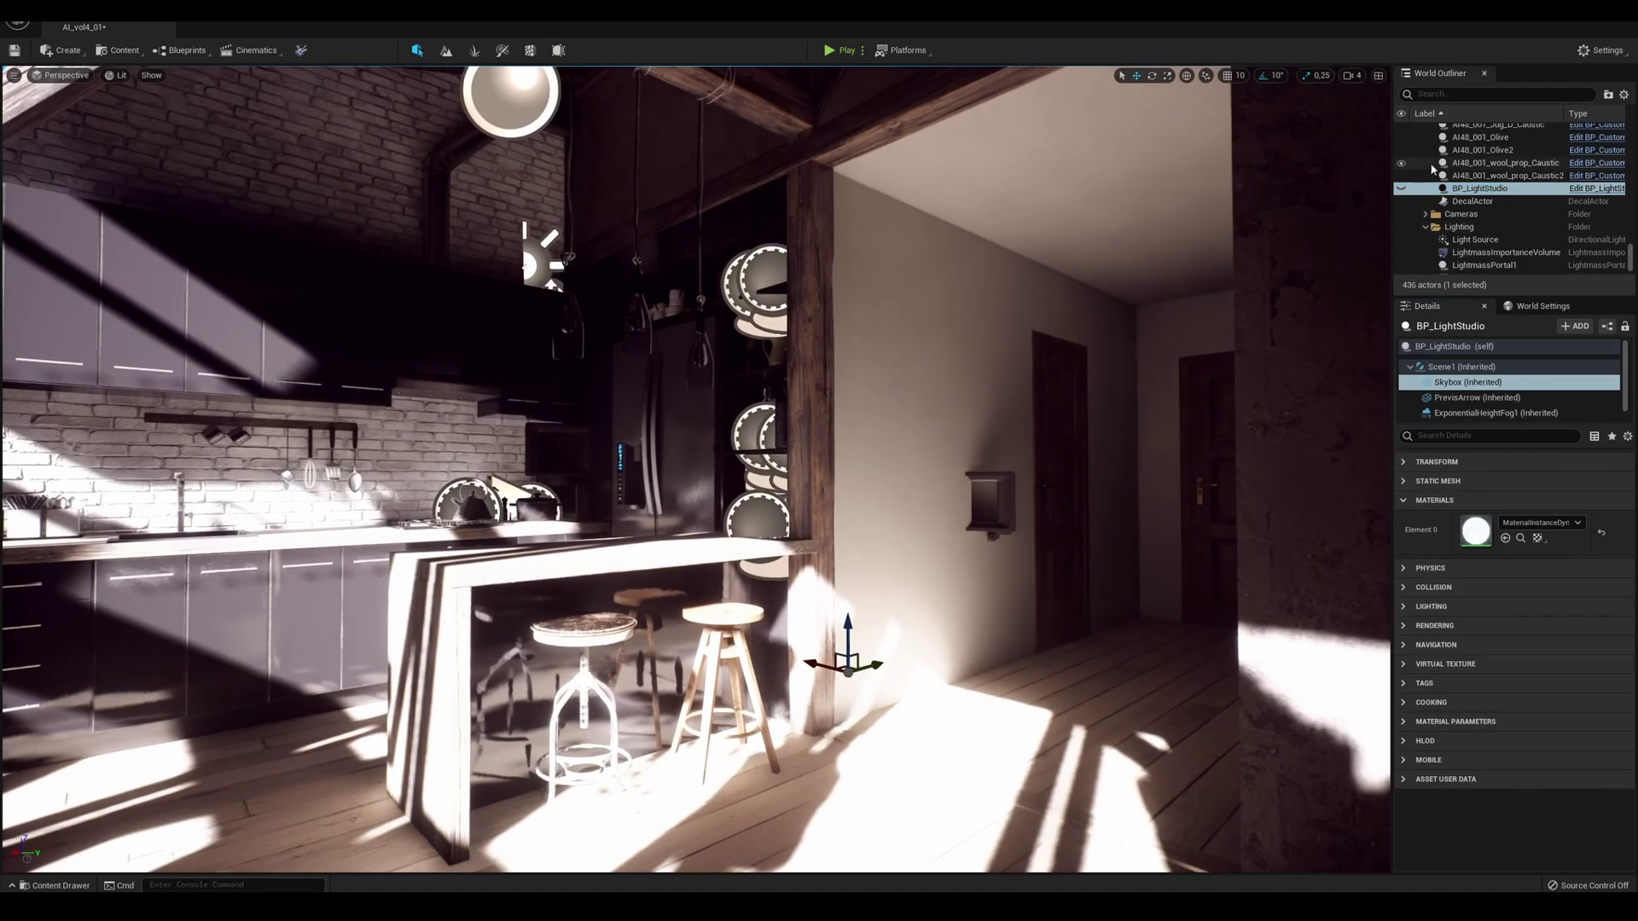
- Raise the SkyLight's indirect lighting intensity to about 5.86 and disable its real-time capture
{"action": "scroll", "coordinate": [1501, 213], "scroll_direction": "down", "scroll_amount": 2}
{"action": "left_click", "coordinate": [1468, 249]}
{"action": "left_click_drag", "start_coordinate": [1491, 791], "coordinate": [1548, 791]}
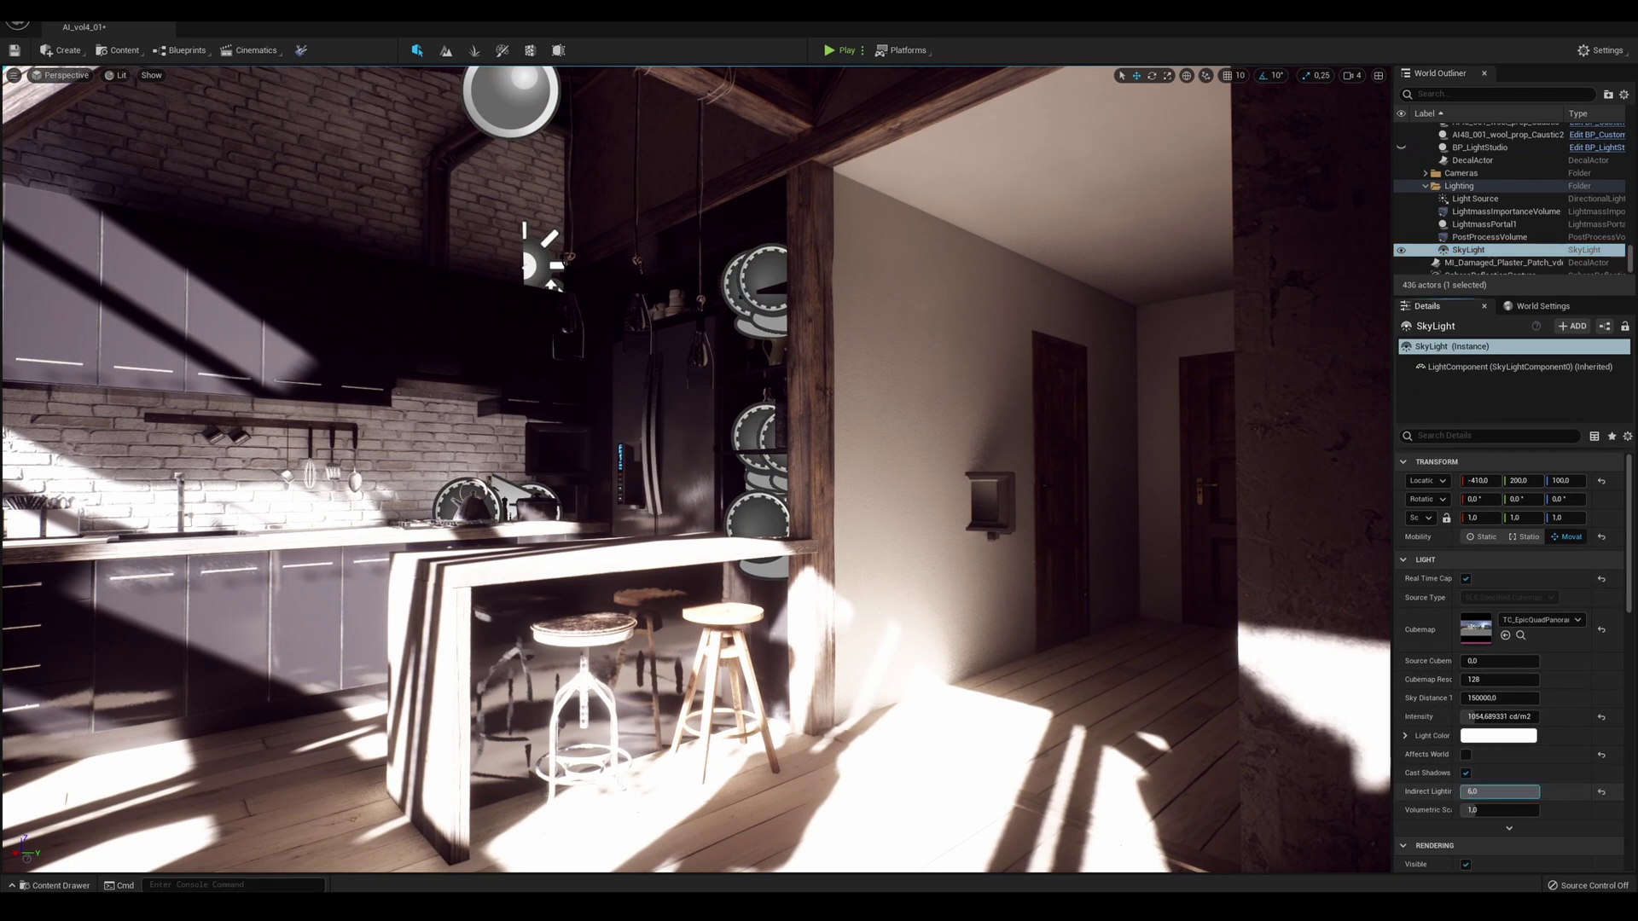
{"action": "left_click", "coordinate": [1466, 578]}
{"action": "scroll", "coordinate": [1513, 679], "scroll_direction": "down", "scroll_amount": 2}
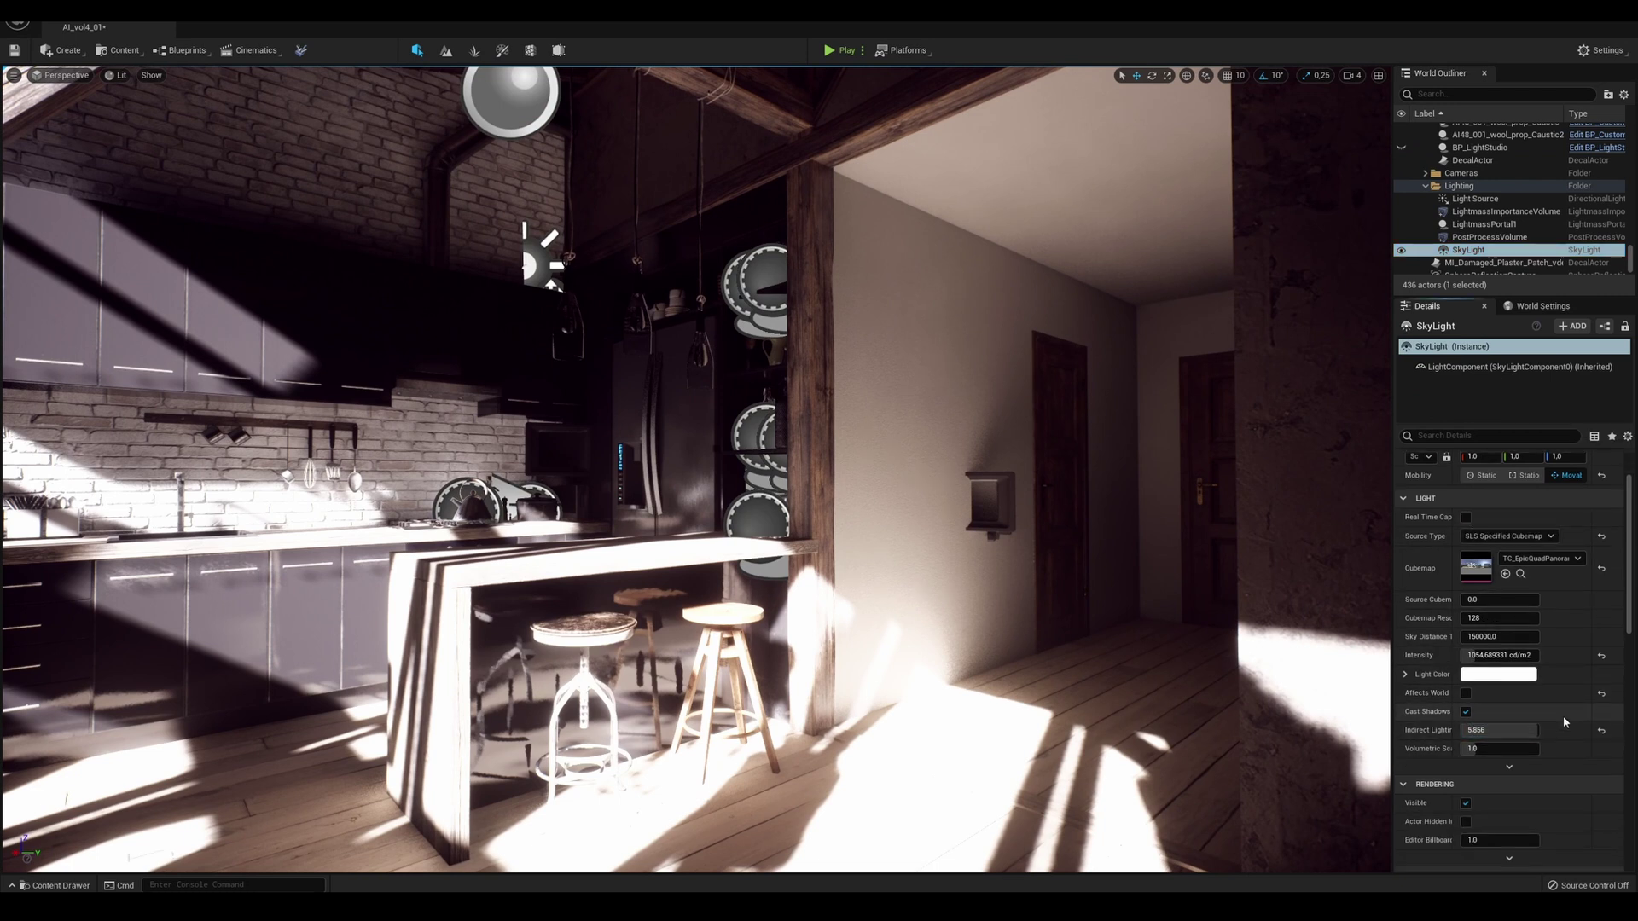
- Set the Light Source's intensity to about 28.8 lux, indirect lighting intensity to 5.952 and temperature to about 7303
{"action": "left_click", "coordinate": [1475, 198]}
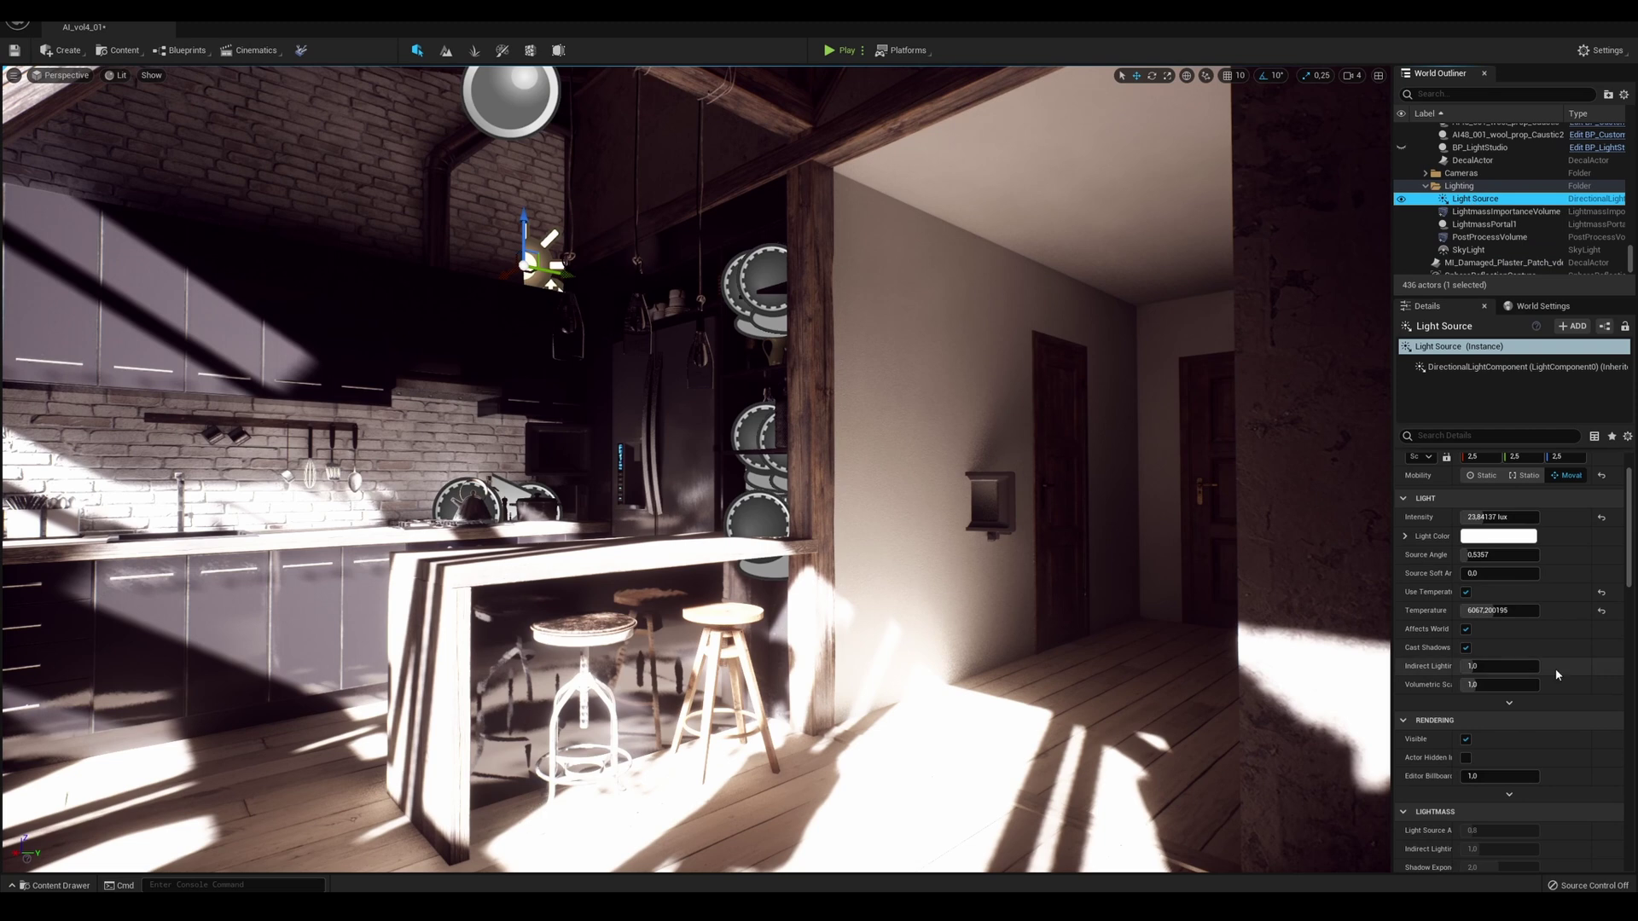
{"action": "left_click_drag", "start_coordinate": [1497, 516], "coordinate": [1527, 516]}
{"action": "left_click_drag", "start_coordinate": [1471, 666], "coordinate": [1514, 666]}
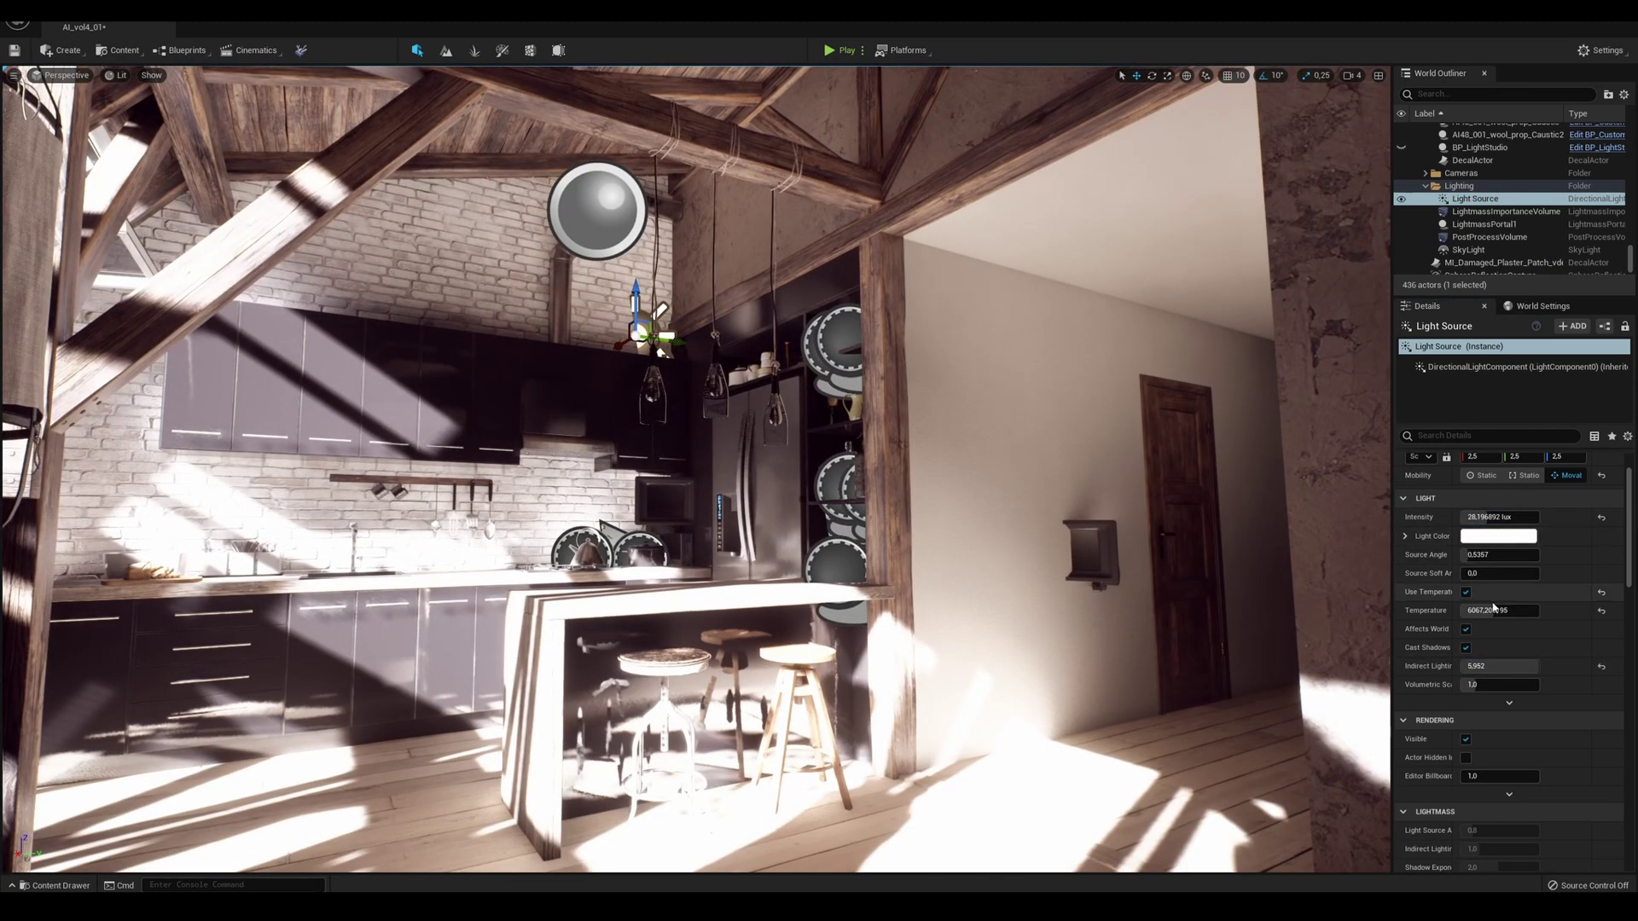
{"action": "left_click", "coordinate": [1499, 610]}
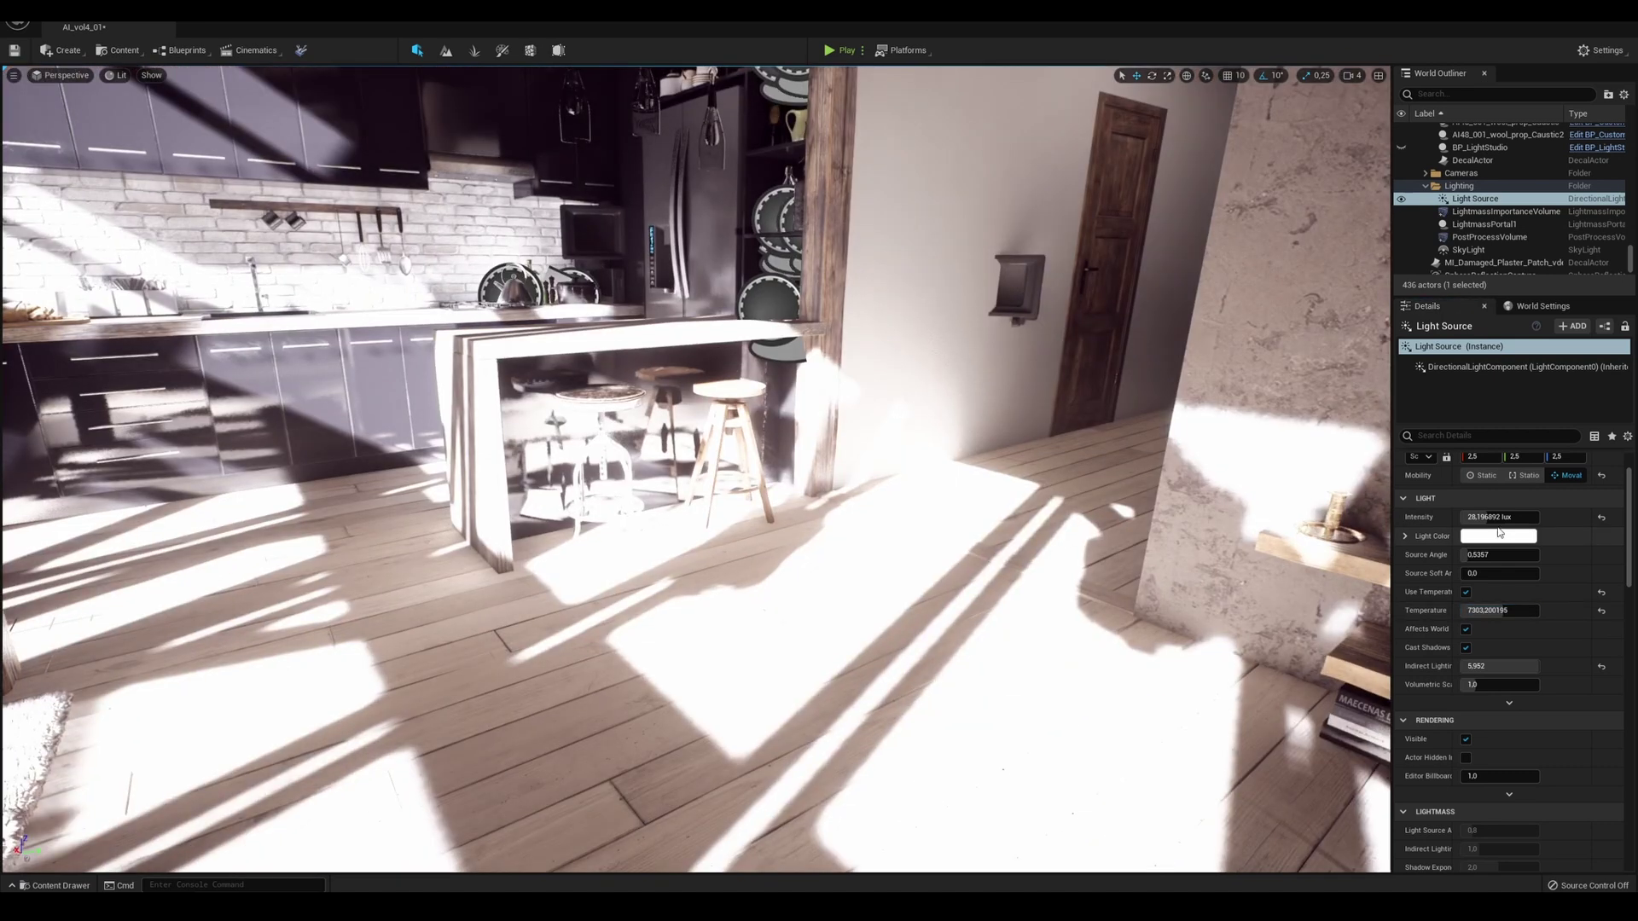
- Set the Light Source to about 2.42 lux, indirect lighting 3.07, volumetric scattering 1.21, source soft angle 2.75 and source angle 3.26
{"action": "mouse_move", "coordinate": [1481, 516]}
{"action": "left_mouse_down"}
{"action": "mouse_move", "coordinate": [1455, 516]}
{"action": "mouse_move", "coordinate": [1497, 517]}
{"action": "left_mouse_up"}
{"action": "mouse_move", "coordinate": [1493, 666]}
{"action": "left_mouse_down"}
{"action": "mouse_move", "coordinate": [1468, 666]}
{"action": "mouse_move", "coordinate": [1523, 666]}
{"action": "mouse_move", "coordinate": [1499, 666]}
{"action": "mouse_move", "coordinate": [1528, 685]}
{"action": "mouse_move", "coordinate": [1480, 685]}
{"action": "left_mouse_up"}
{"action": "mouse_move", "coordinate": [1482, 574]}
{"action": "left_mouse_down"}
{"action": "mouse_move", "coordinate": [1527, 573]}
{"action": "mouse_move", "coordinate": [1503, 573]}
{"action": "left_mouse_up"}
{"action": "left_click_drag", "start_coordinate": [1499, 554], "coordinate": [1510, 555]}
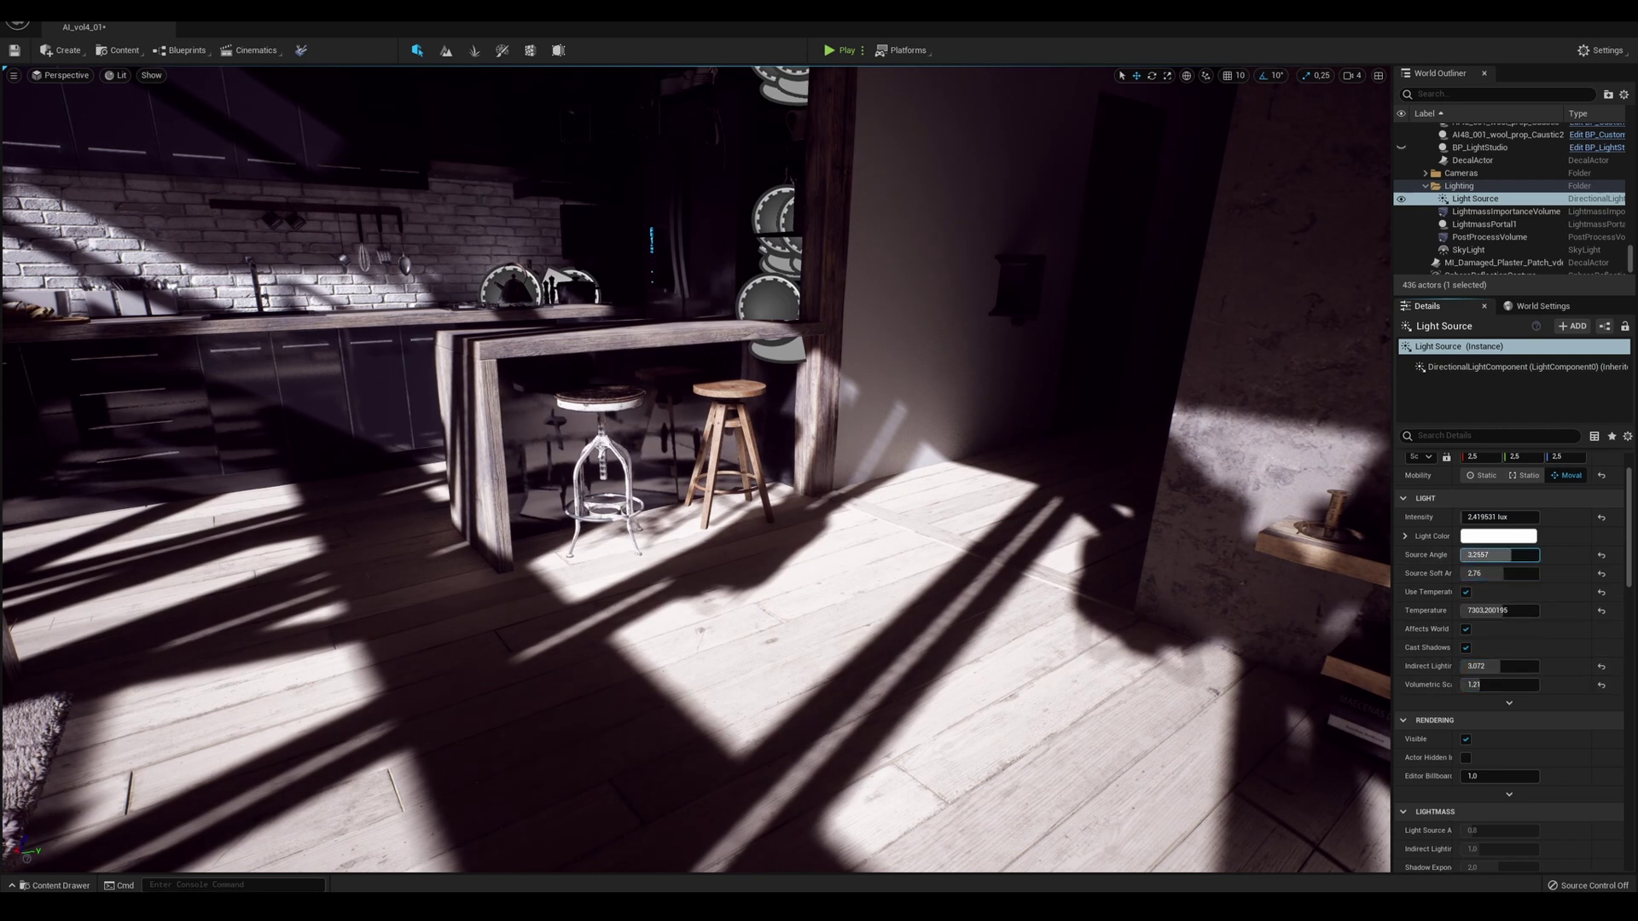
- Enable light shaft occlusion and light shaft bloom on the Light Source and adjust the remaining light values
{"action": "scroll", "coordinate": [1439, 685], "scroll_direction": "down", "scroll_amount": 5}
{"action": "left_click", "coordinate": [1467, 724]}
{"action": "left_click", "coordinate": [1467, 780]}
{"action": "right_click_drag", "start_coordinate": [1194, 640], "coordinate": [784, 426]}
{"action": "scroll", "coordinate": [1503, 795], "scroll_direction": "down", "scroll_amount": 1}
{"action": "left_click_drag", "start_coordinate": [1486, 702], "coordinate": [1527, 742]}
{"action": "scroll", "coordinate": [1488, 725], "scroll_direction": "down", "scroll_amount": 4}
{"action": "right_click_drag", "start_coordinate": [1023, 512], "coordinate": [1280, 598]}
{"action": "left_click_drag", "start_coordinate": [1503, 759], "coordinate": [1516, 778]}
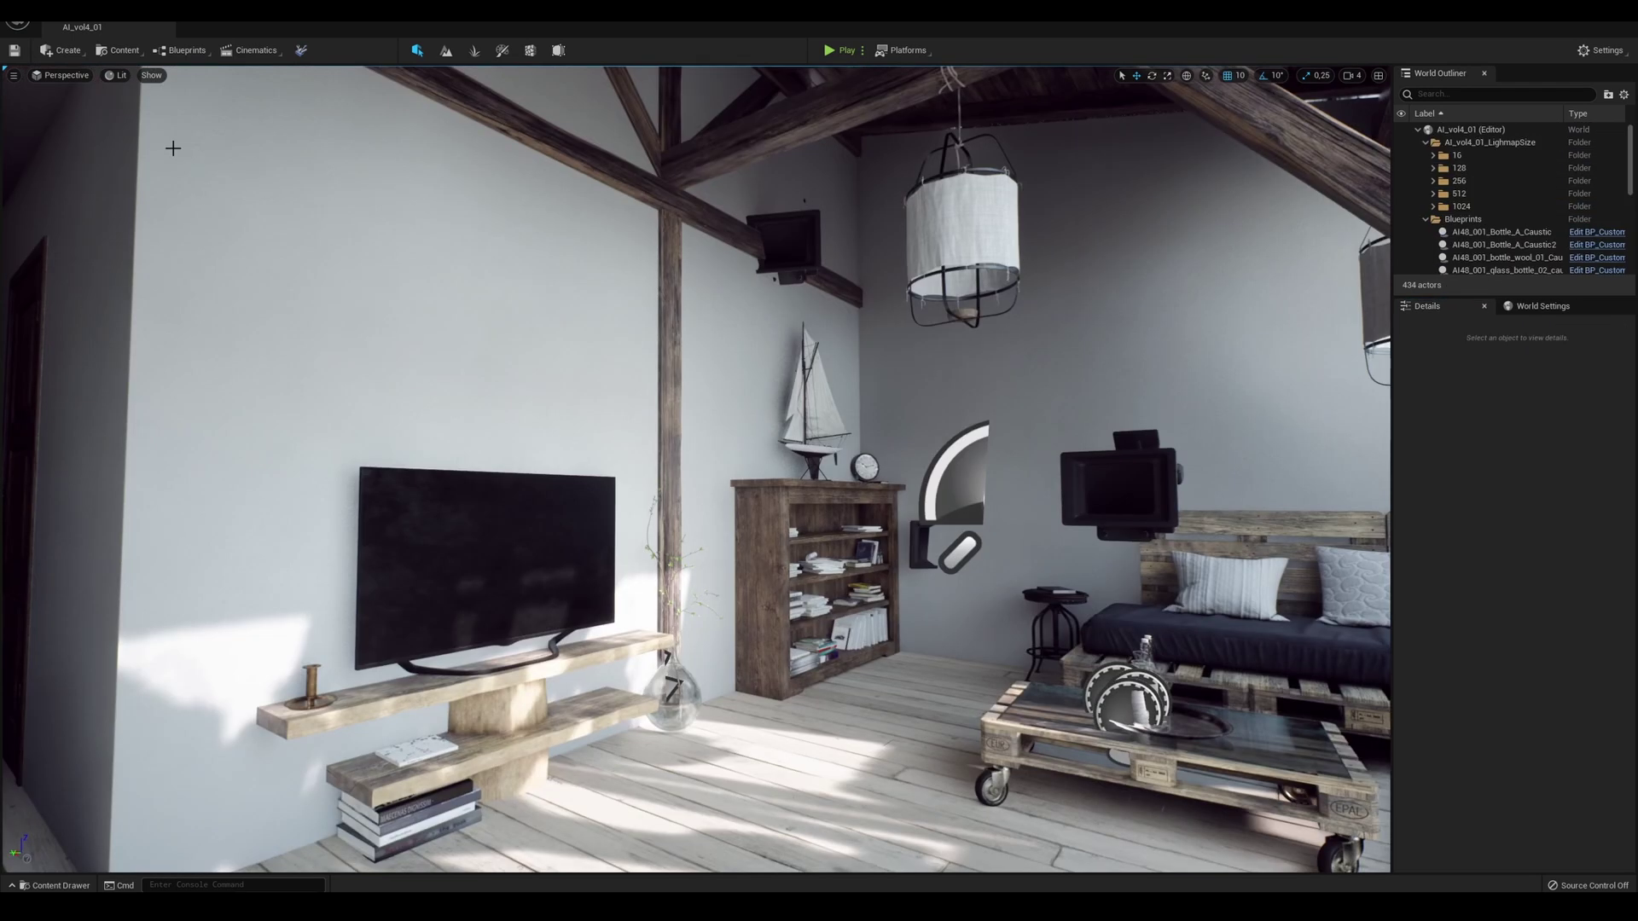
- Browse the brick surfaces in Quixel Bridge, view the Plastered Brick Floor details and close the library
{"action": "left_click", "coordinate": [119, 50]}
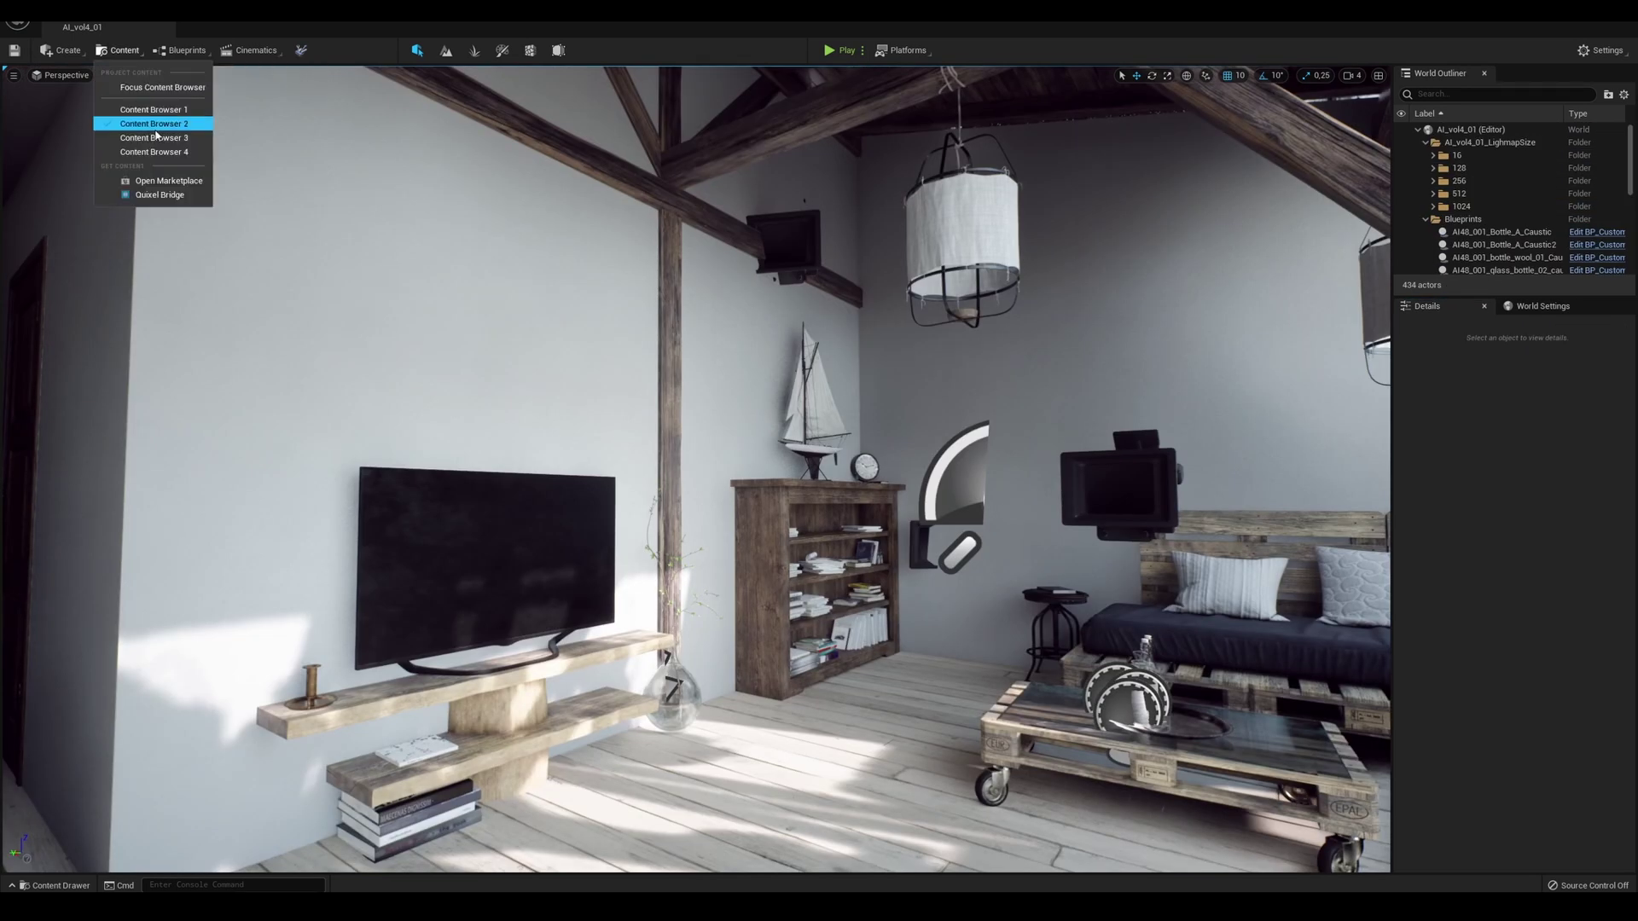
{"action": "left_click", "coordinate": [203, 199]}
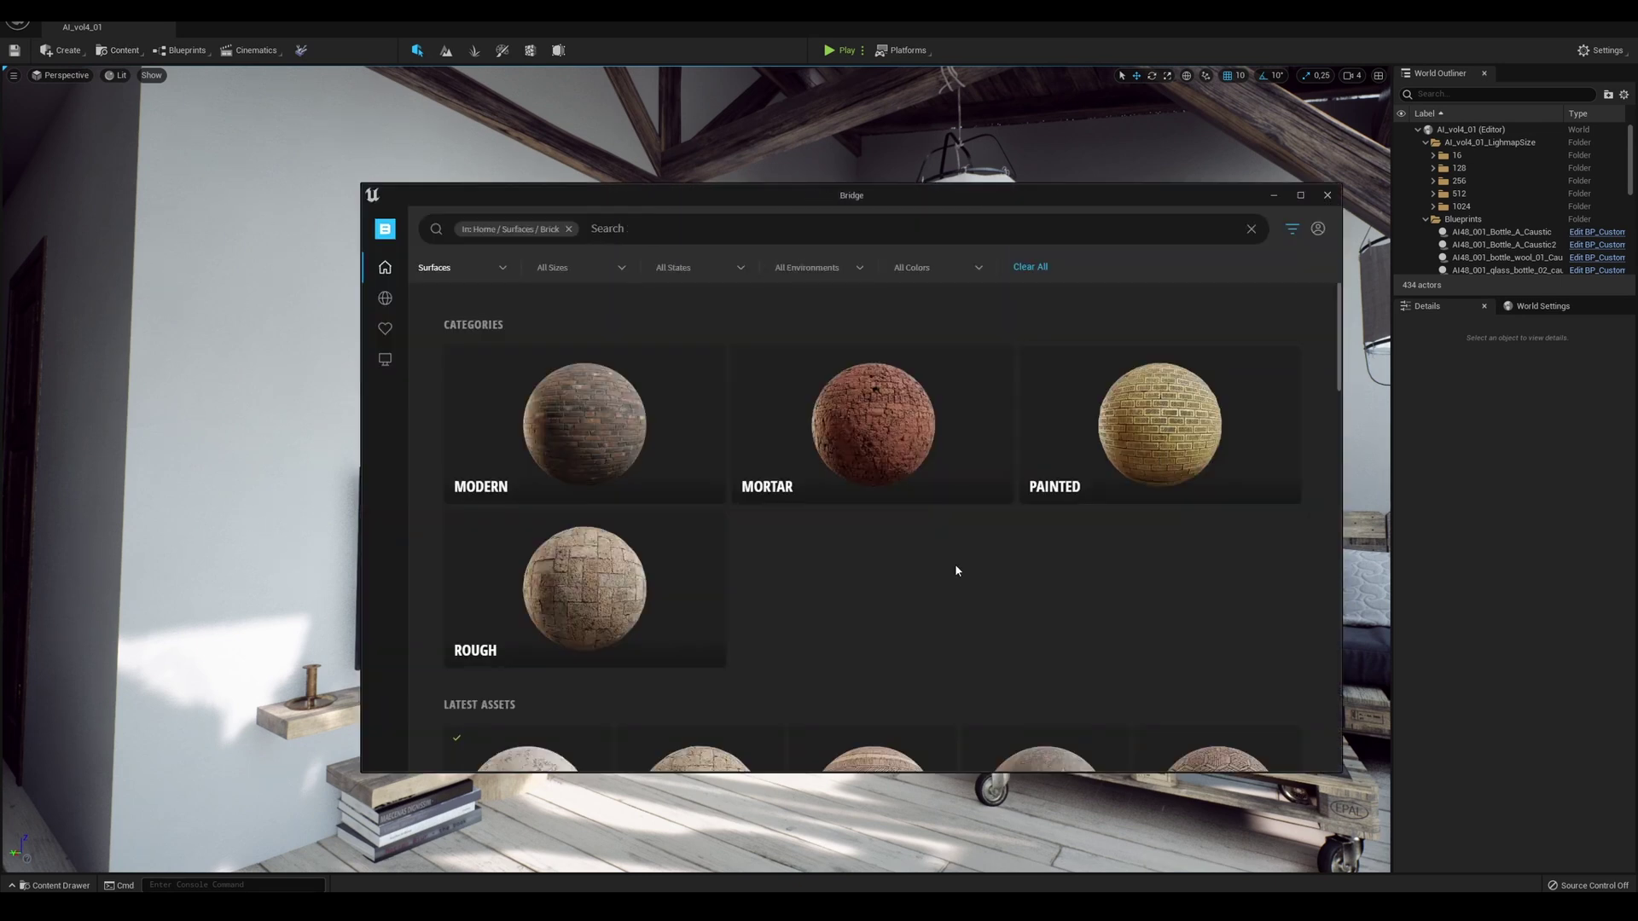
{"action": "scroll", "coordinate": [947, 580], "scroll_direction": "down", "scroll_amount": 6}
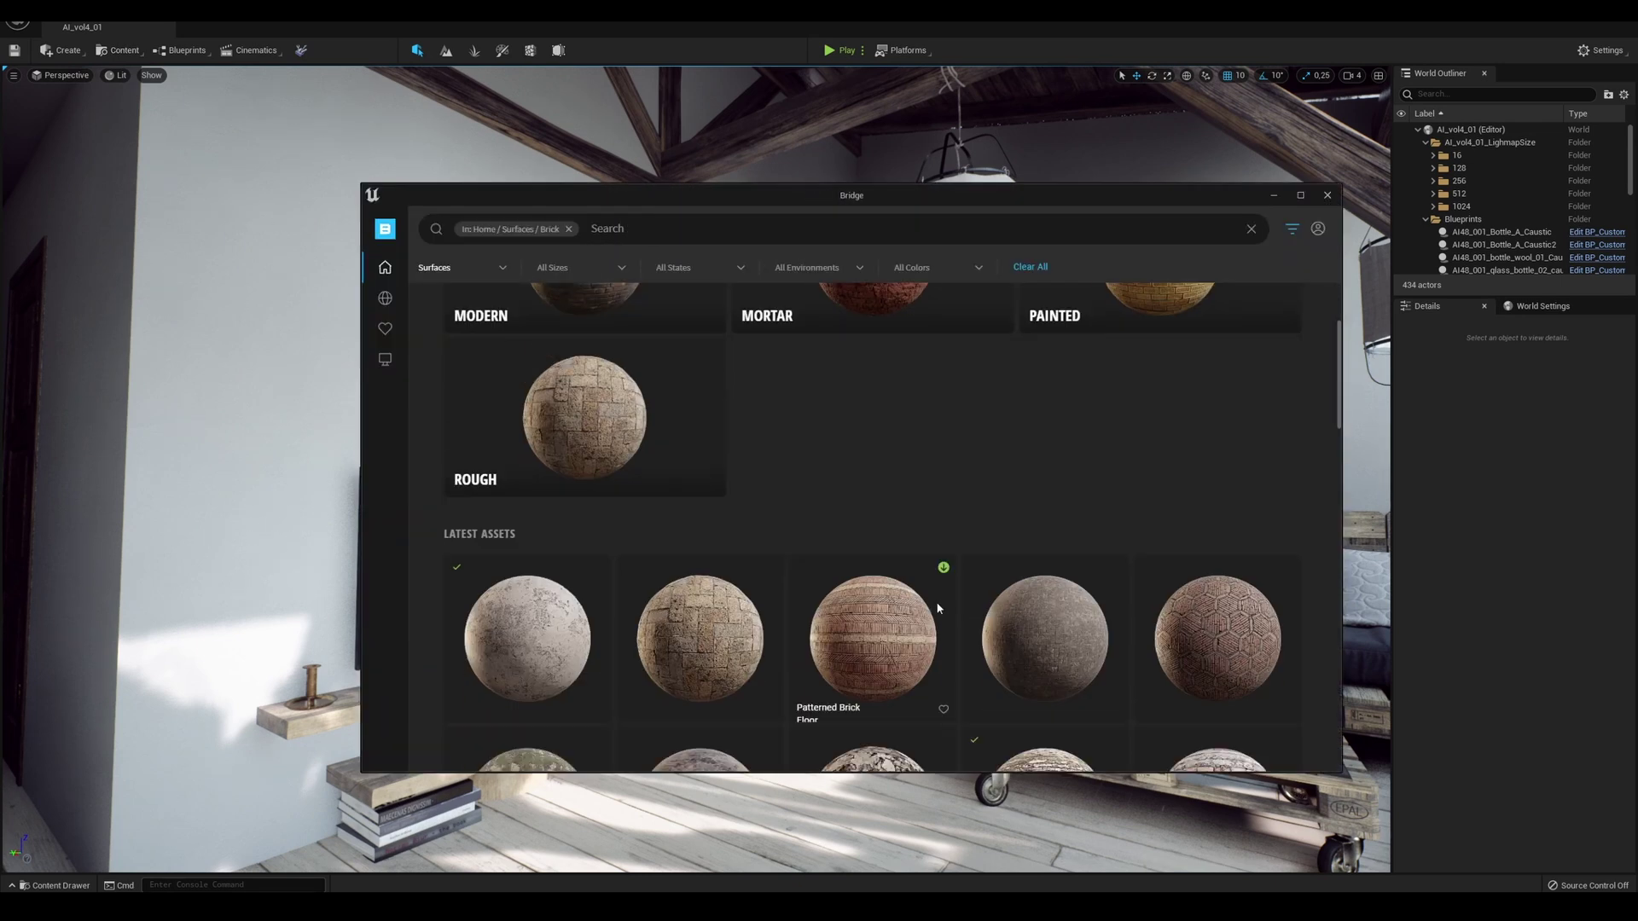
{"action": "left_click", "coordinate": [521, 332]}
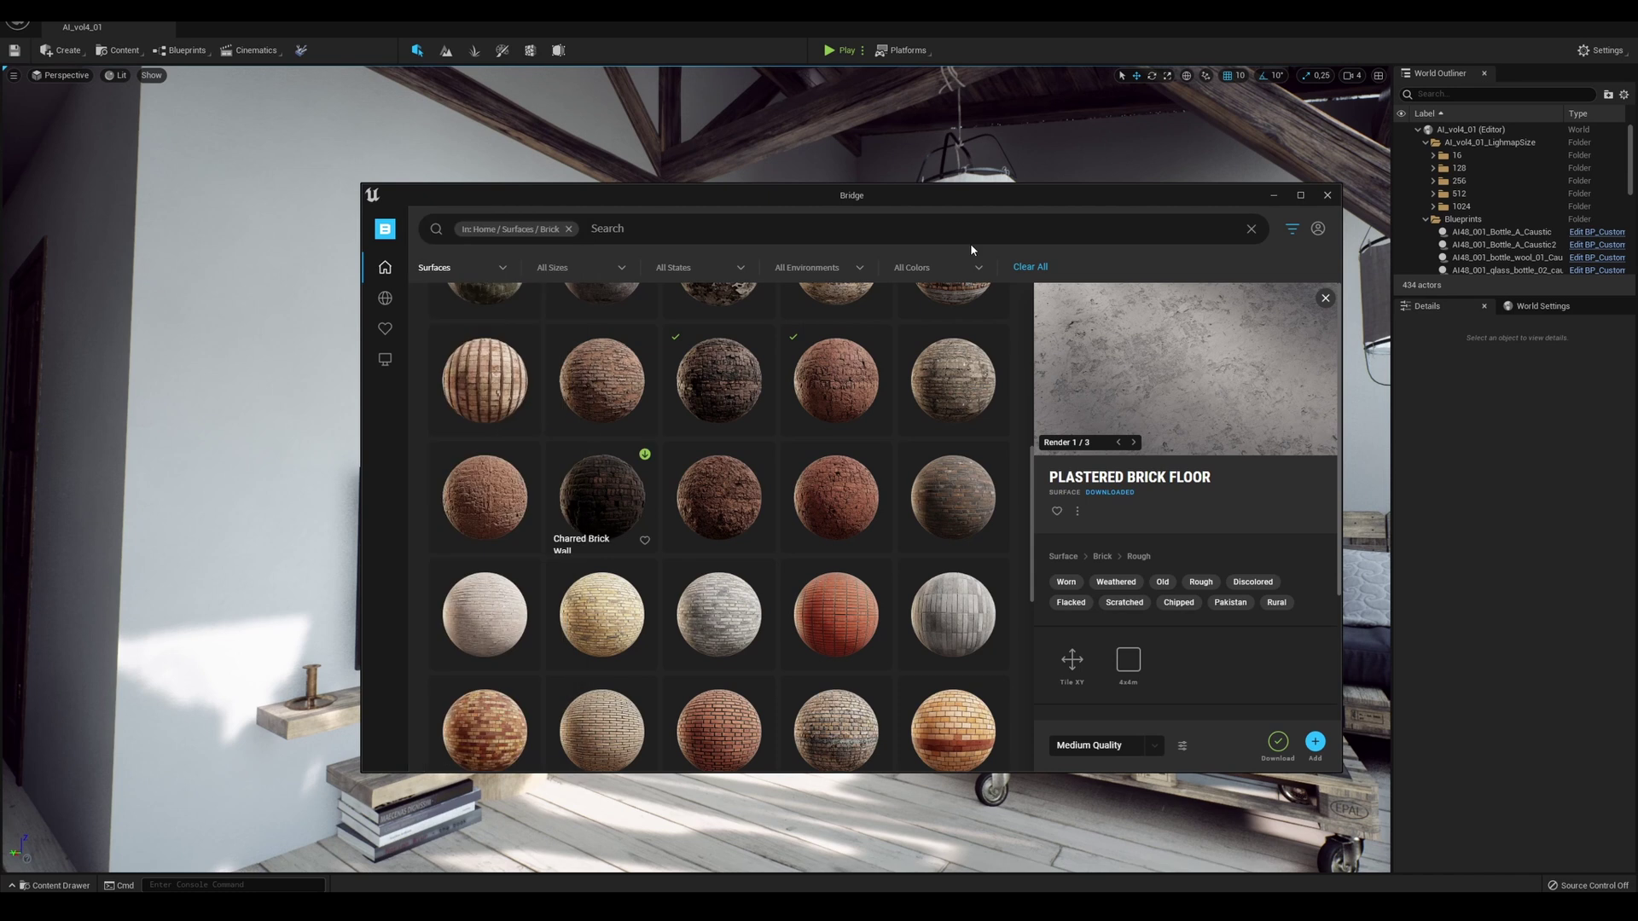
{"action": "left_click", "coordinate": [1327, 196]}
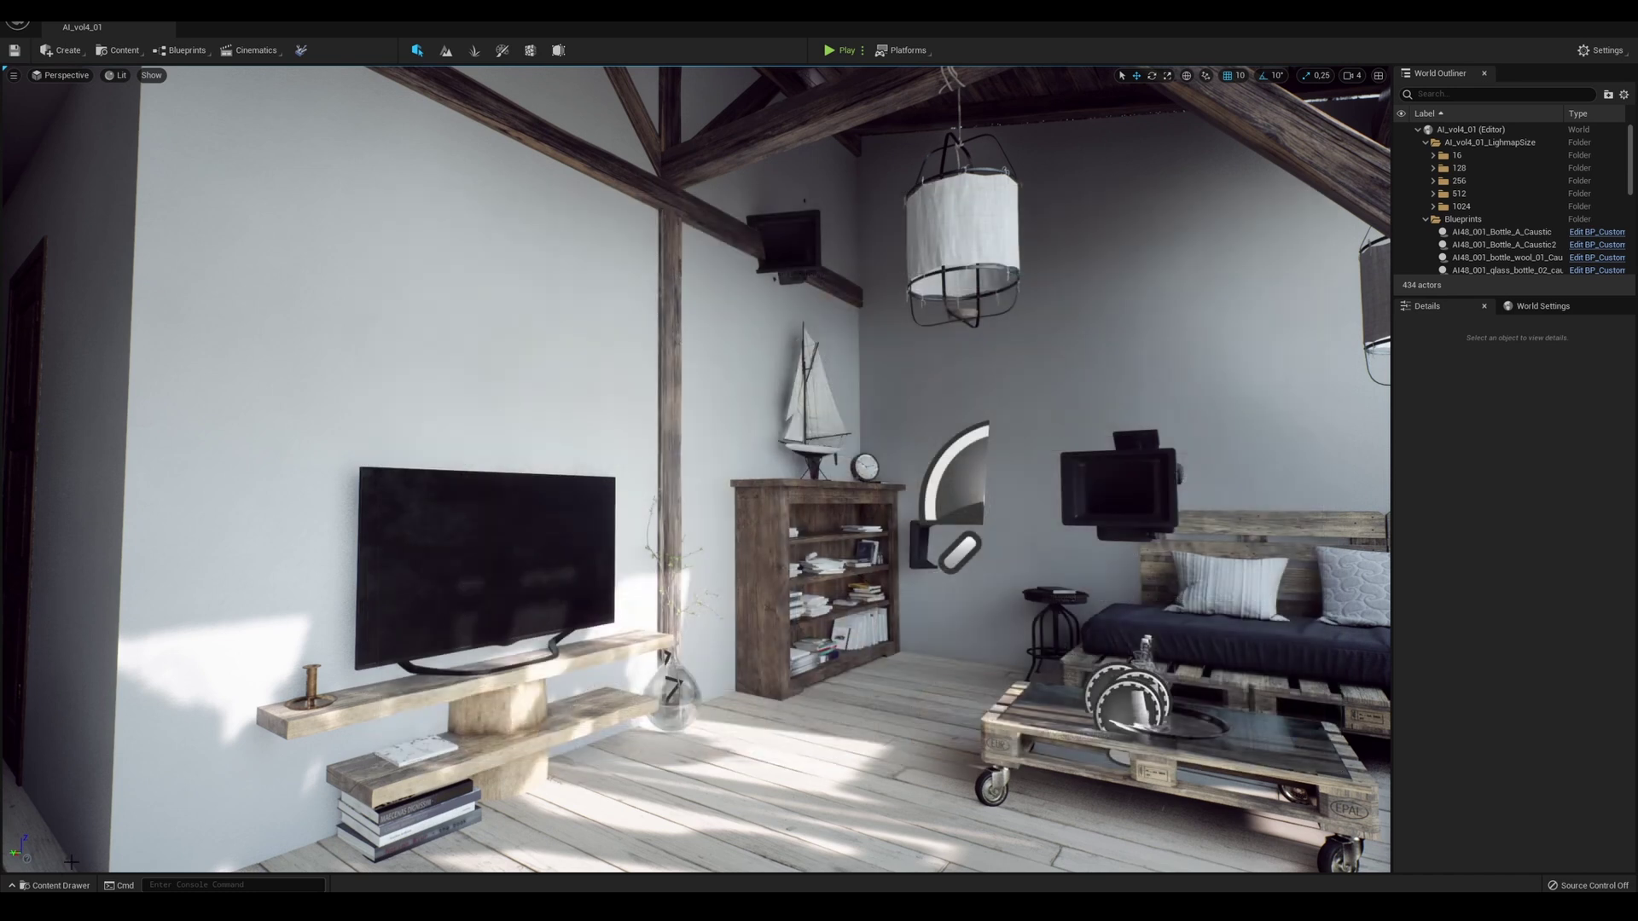
- Apply the MI_Worn_Cemented_Floor material to the wall behind the TV and inspect the surface
{"action": "left_click", "coordinate": [56, 884]}
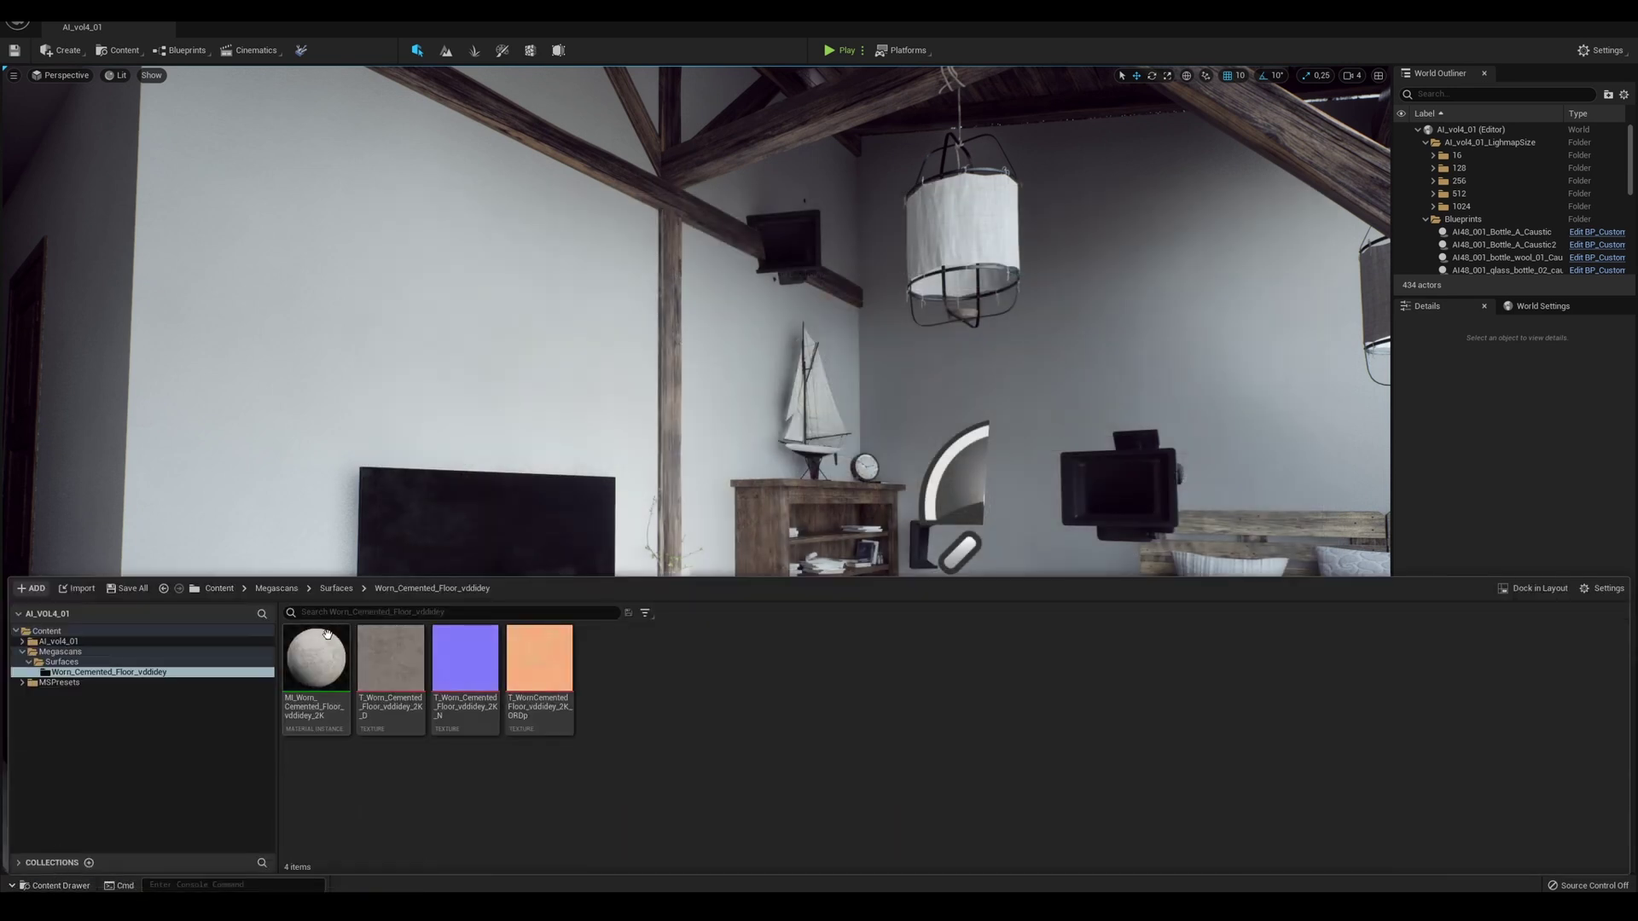
{"action": "left_click_drag", "start_coordinate": [322, 657], "coordinate": [476, 363]}
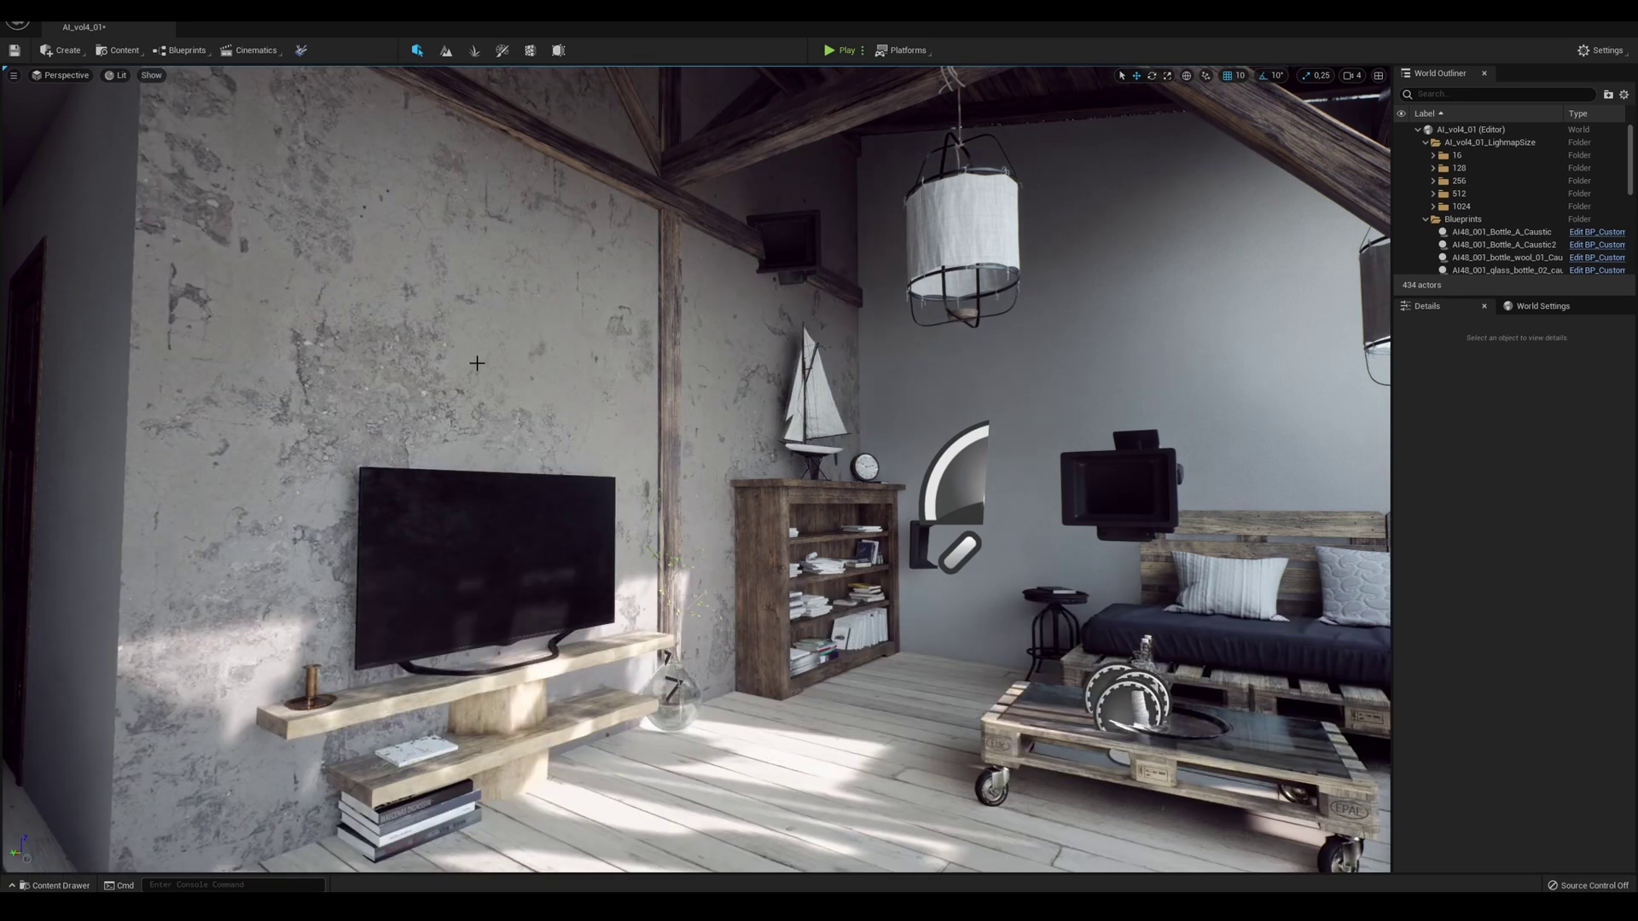
{"action": "right_click_drag", "start_coordinate": [512, 384], "coordinate": [466, 373]}
{"action": "key", "text": "w"}
{"action": "key", "text": "s"}
- Add the Damaged Plaster Patch decal at medium quality from Quixel Bridge's concrete damage decals to the project
{"action": "left_click", "coordinate": [119, 50]}
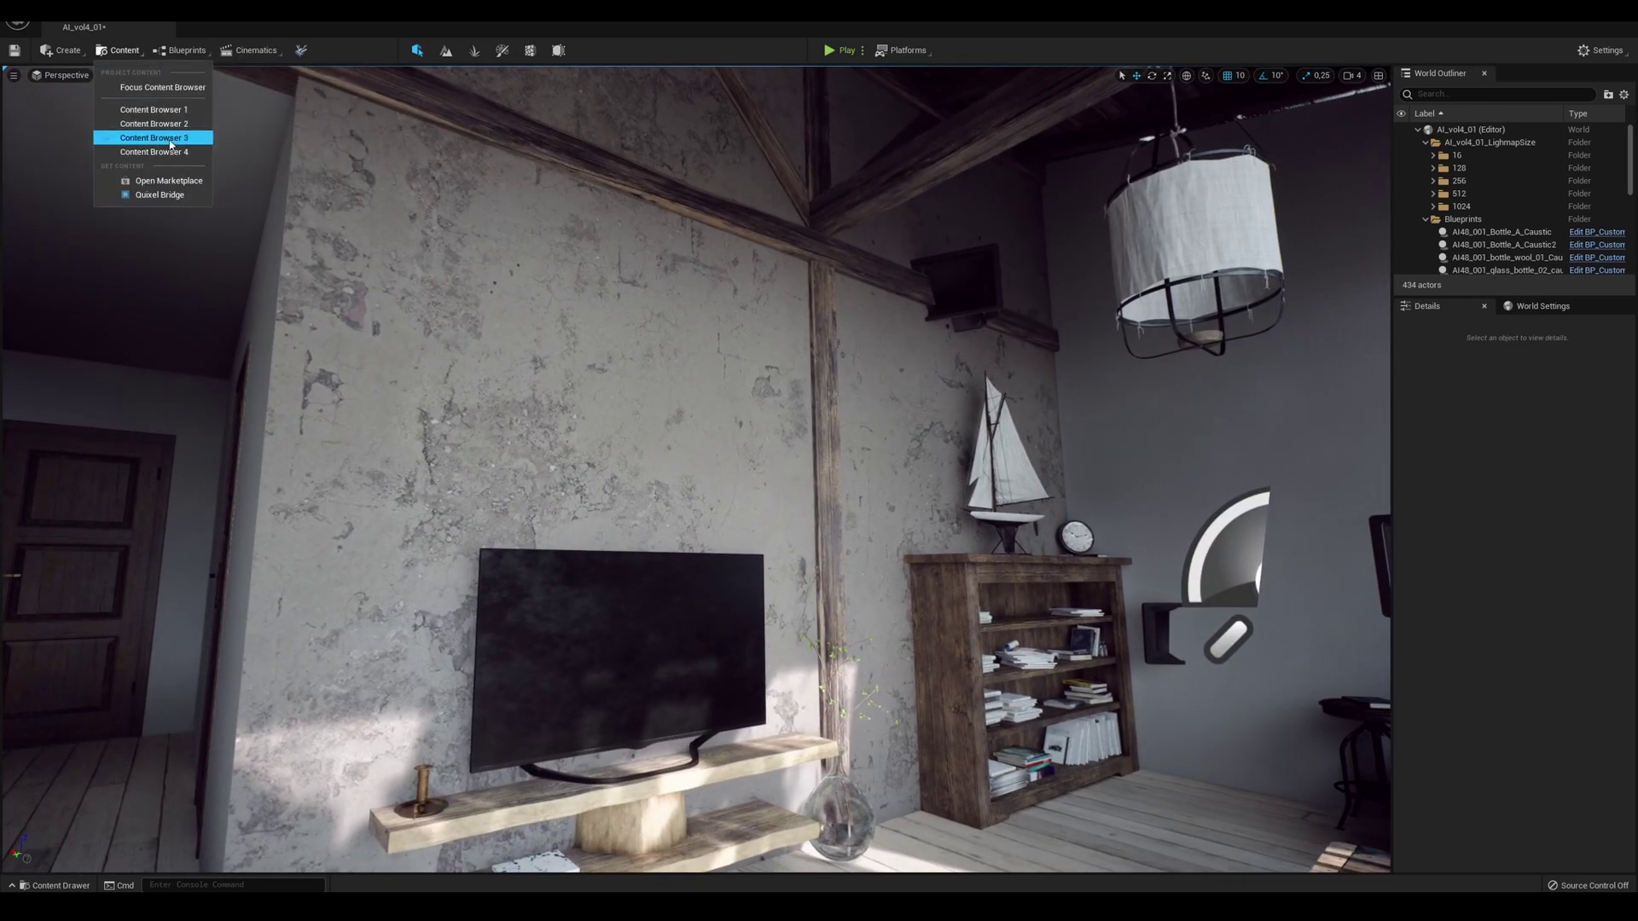
{"action": "left_click", "coordinate": [160, 194]}
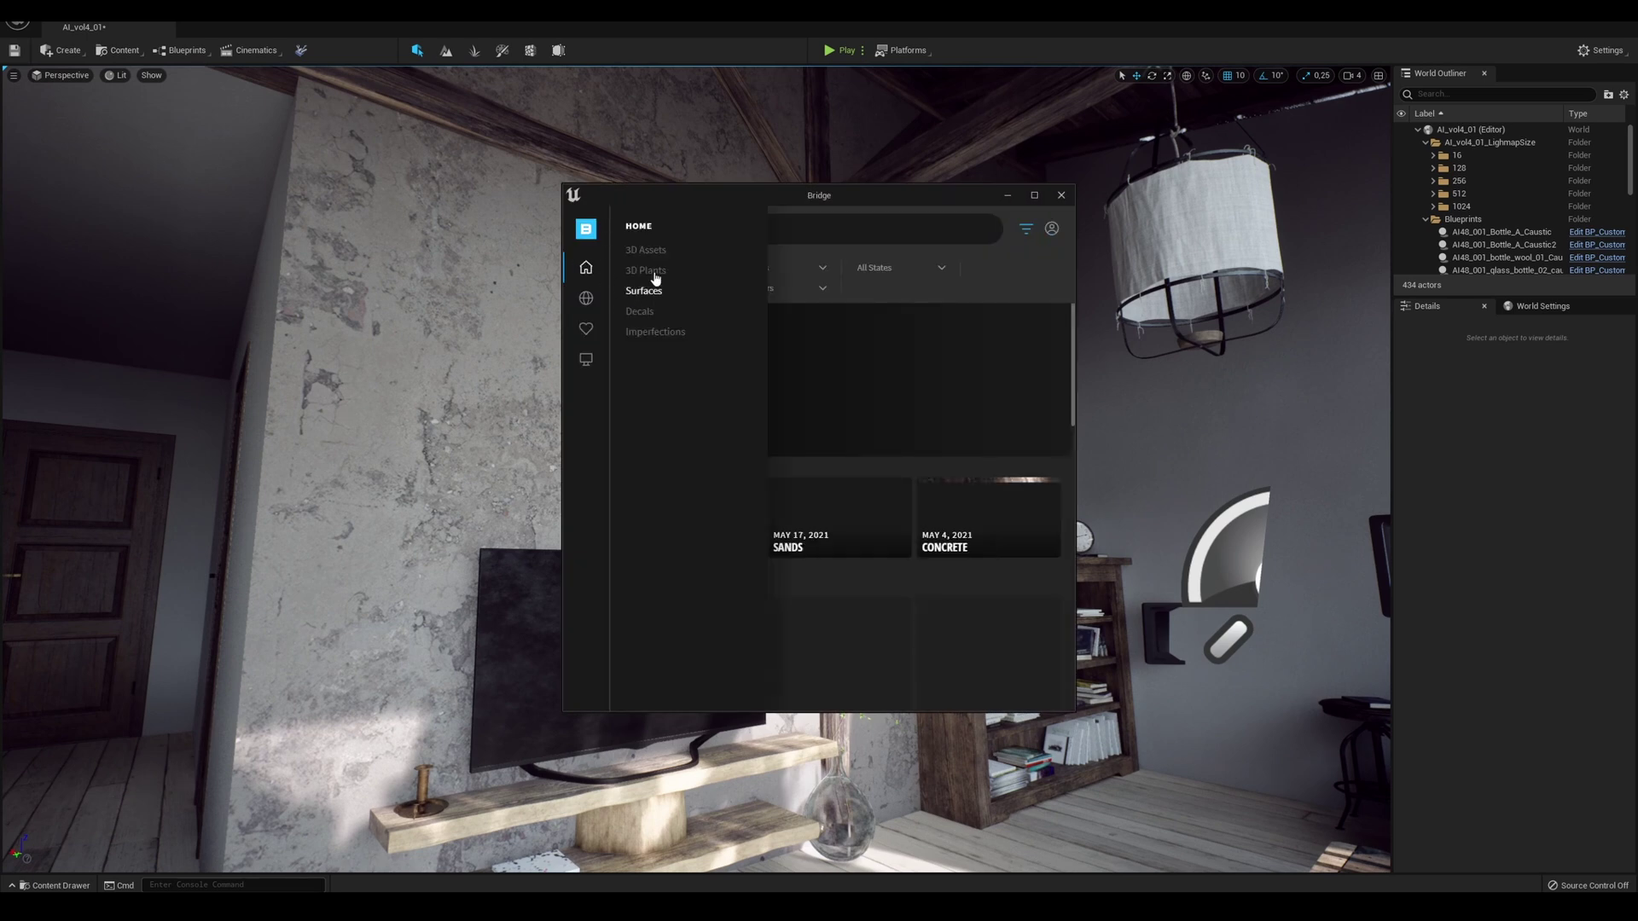
{"action": "left_click", "coordinate": [707, 269]}
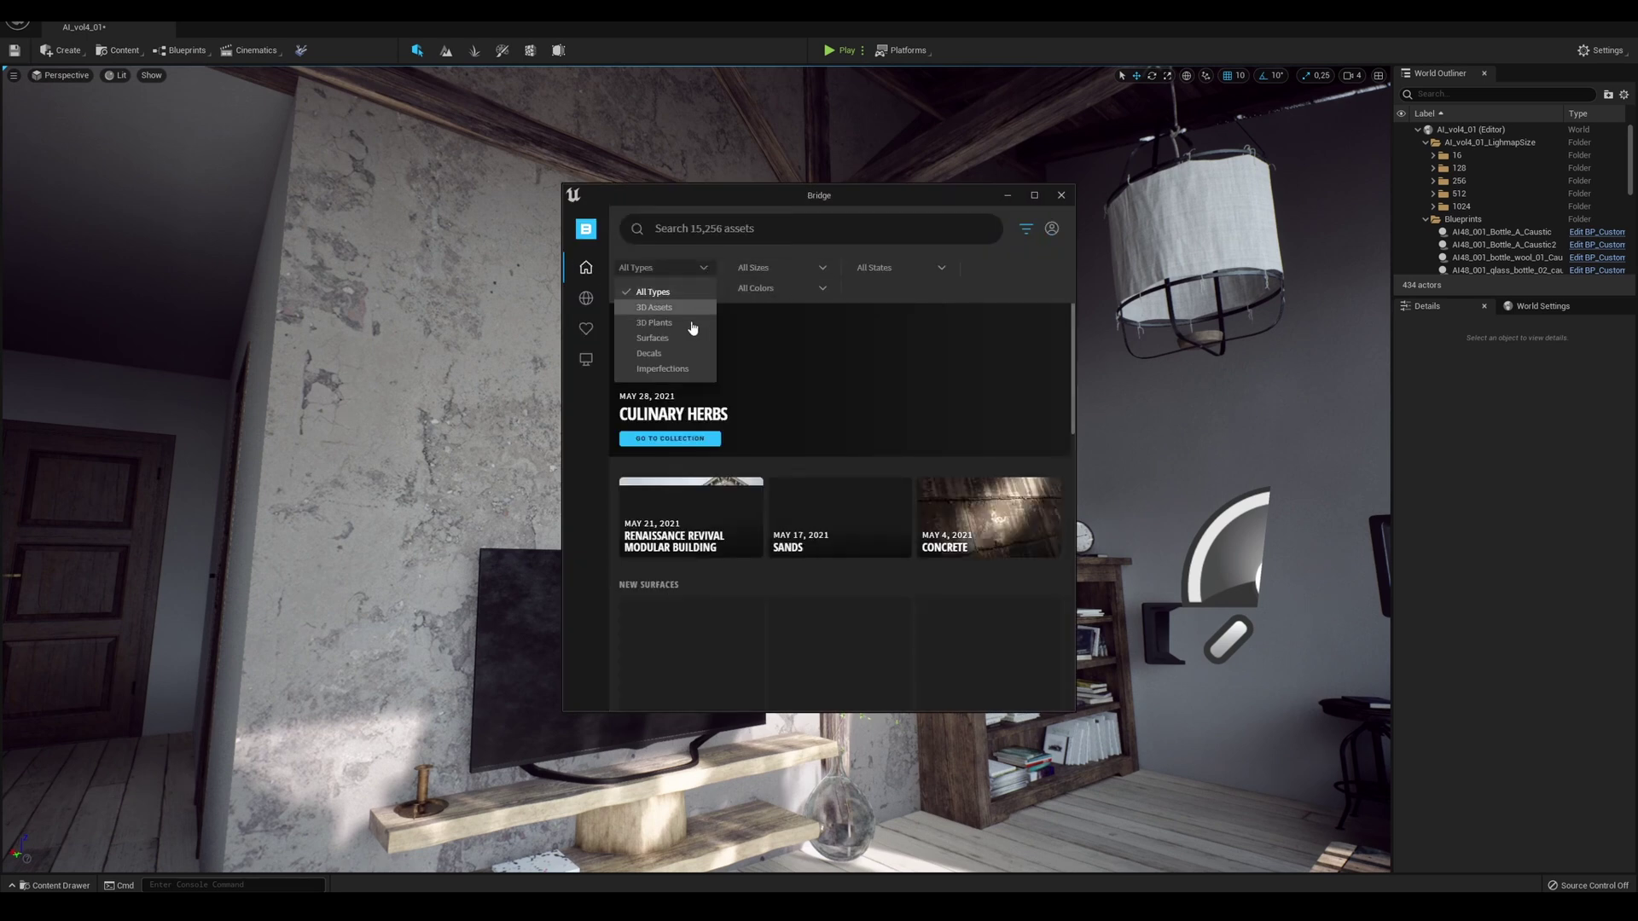
{"action": "left_click", "coordinate": [652, 326]}
{"action": "left_click", "coordinate": [839, 380]}
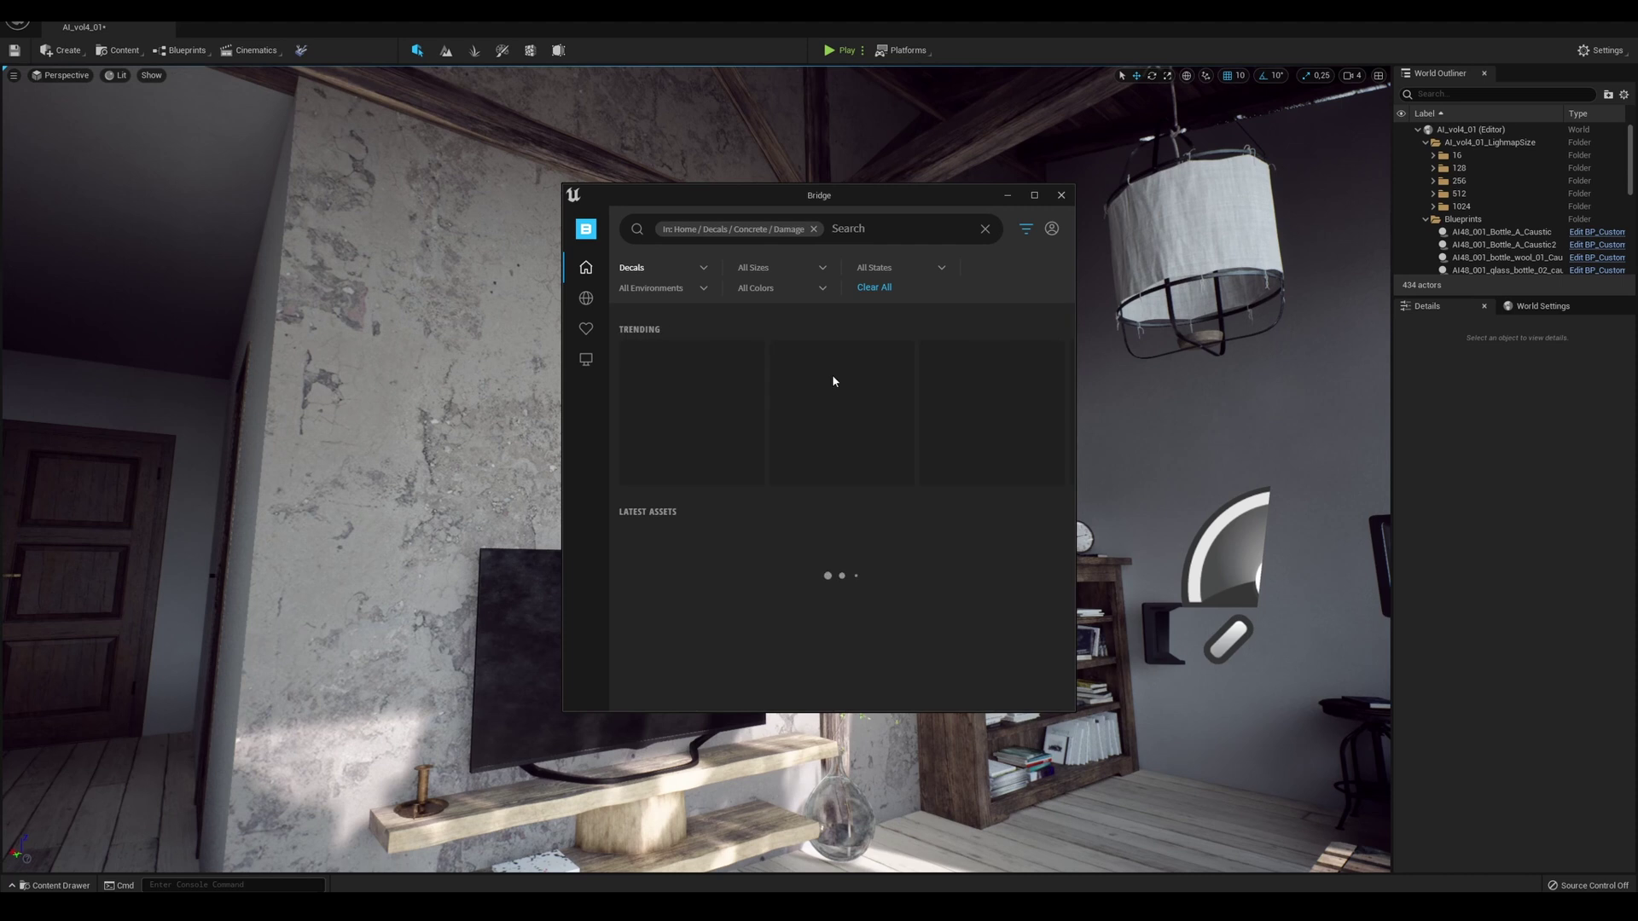
{"action": "left_click", "coordinate": [832, 388]}
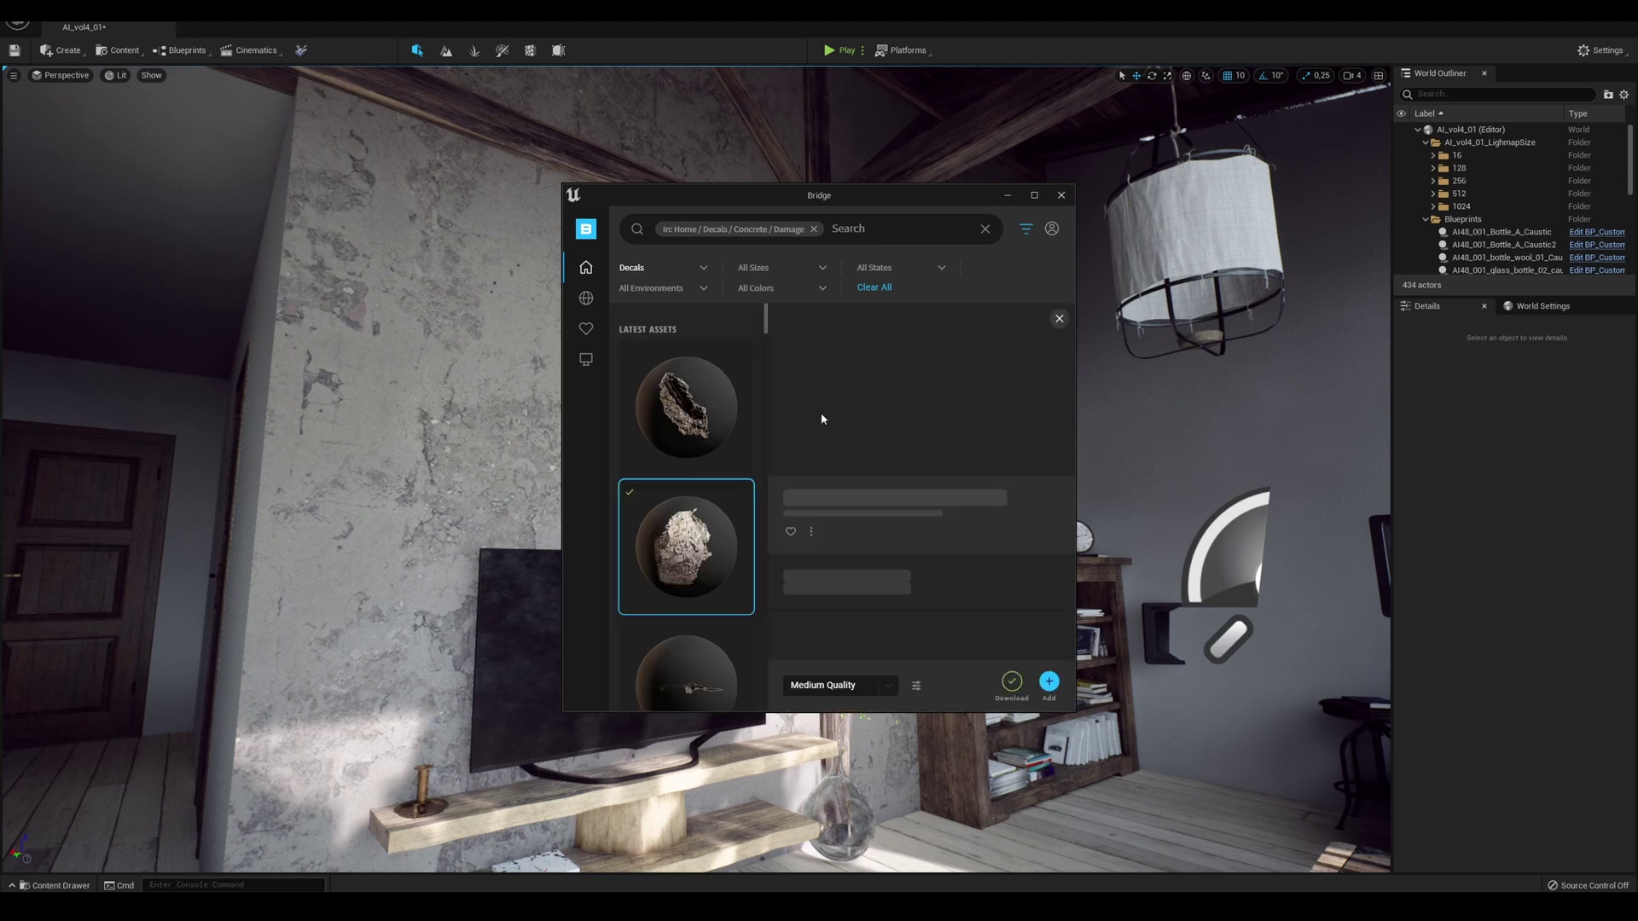
{"action": "left_click", "coordinate": [1055, 688]}
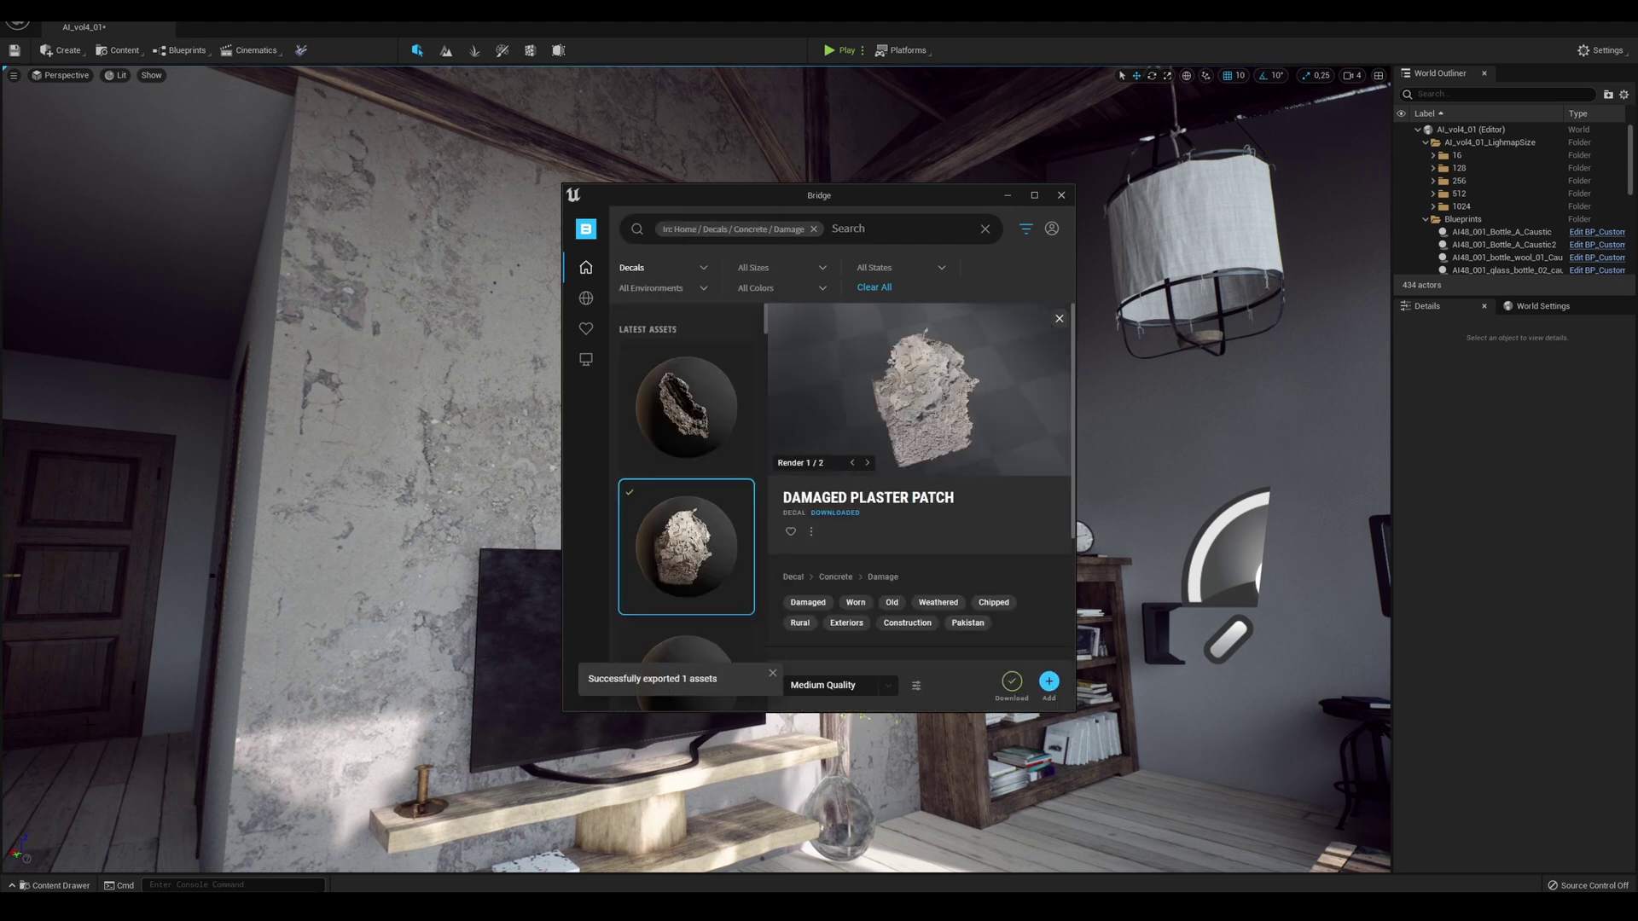
- Place the Damaged Plaster Patch decal flat against the TV wall and scale it down equally in Y and Z
{"action": "left_click", "coordinate": [59, 885]}
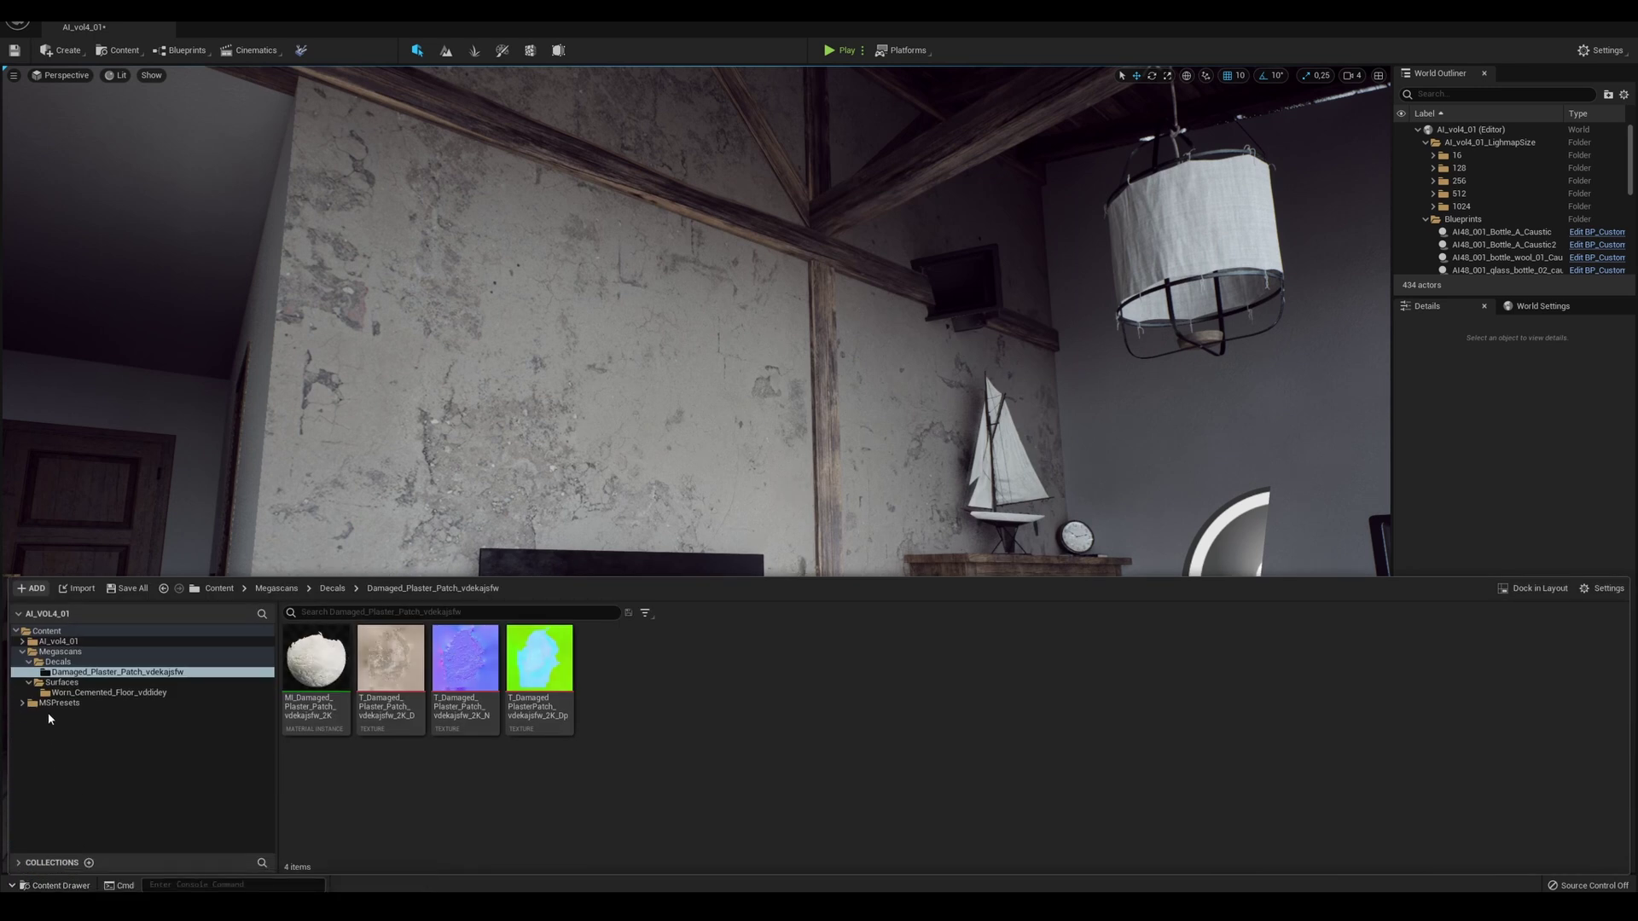
{"action": "left_click_drag", "start_coordinate": [316, 658], "coordinate": [702, 456]}
{"action": "key", "text": "e"}
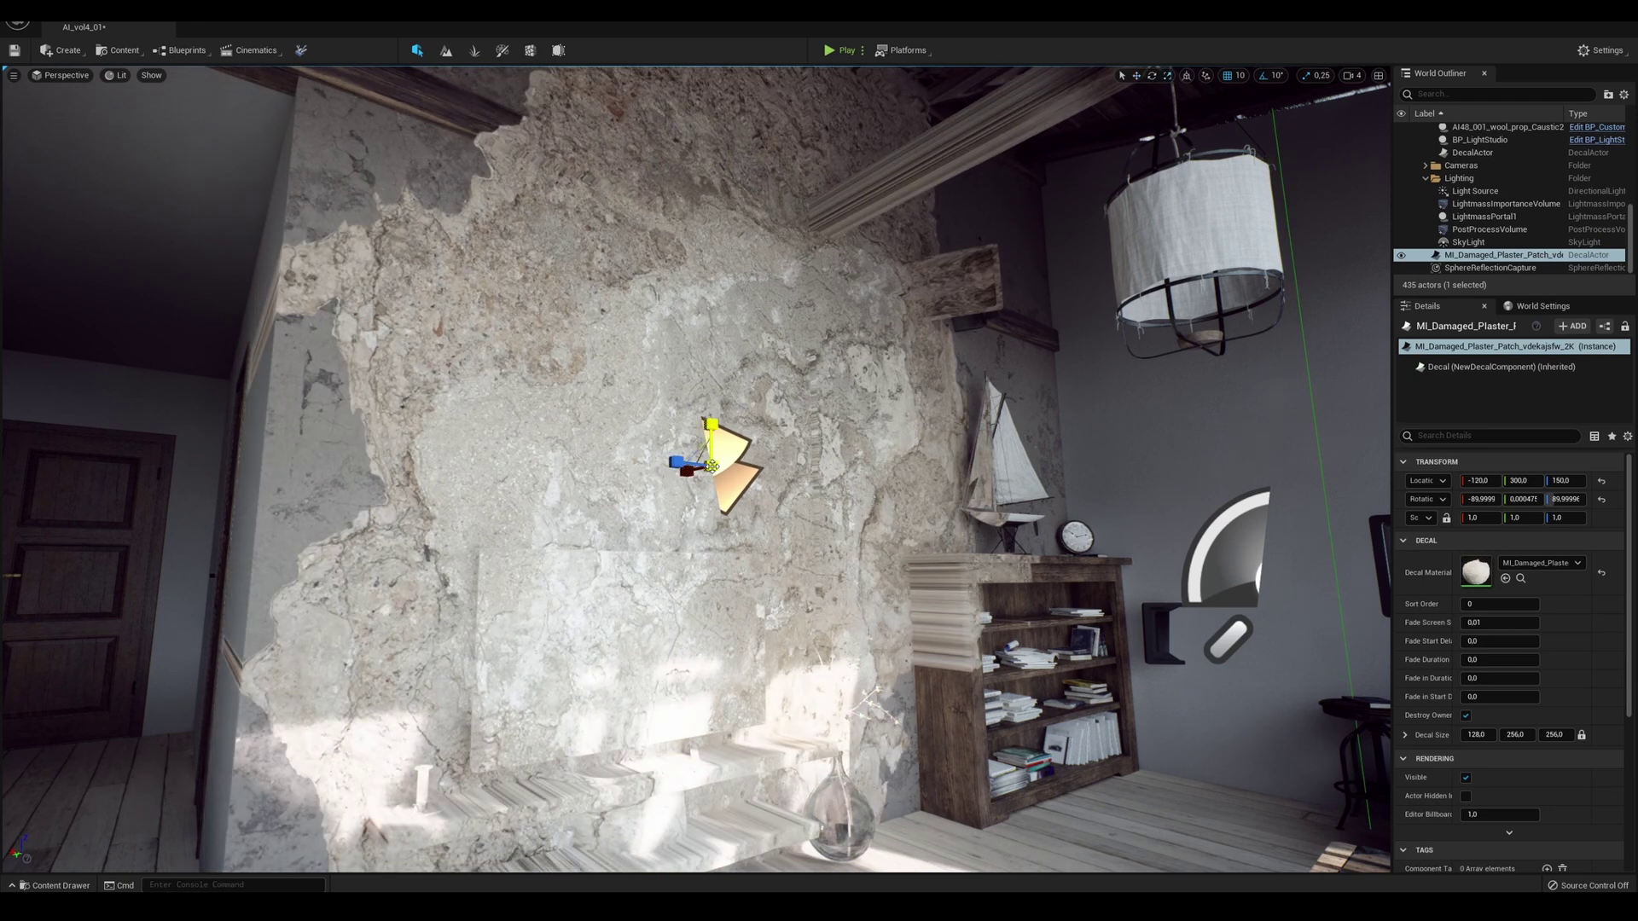
{"action": "mouse_move", "coordinate": [698, 455]}
{"action": "left_mouse_down"}
{"action": "mouse_move", "coordinate": [676, 472]}
{"action": "mouse_move", "coordinate": [687, 463]}
{"action": "left_mouse_up"}
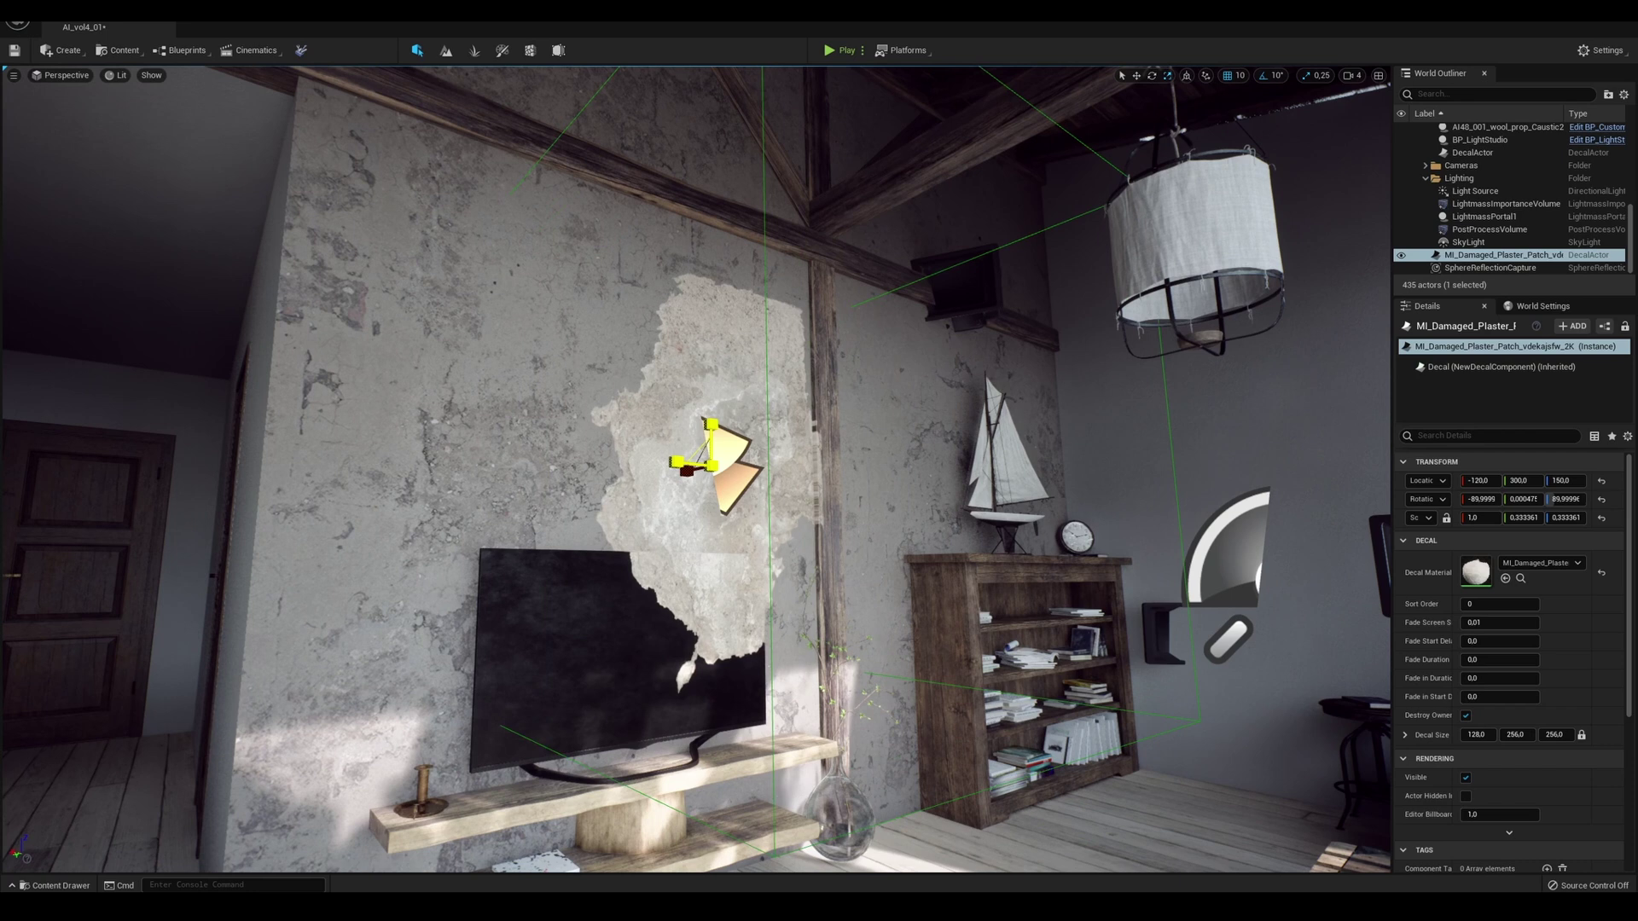
- Raise the plaster decal to Z 180, turn off grid snapping and shift the decal along X to about -126.8
{"action": "left_click_drag", "start_coordinate": [710, 429], "coordinate": [715, 368]}
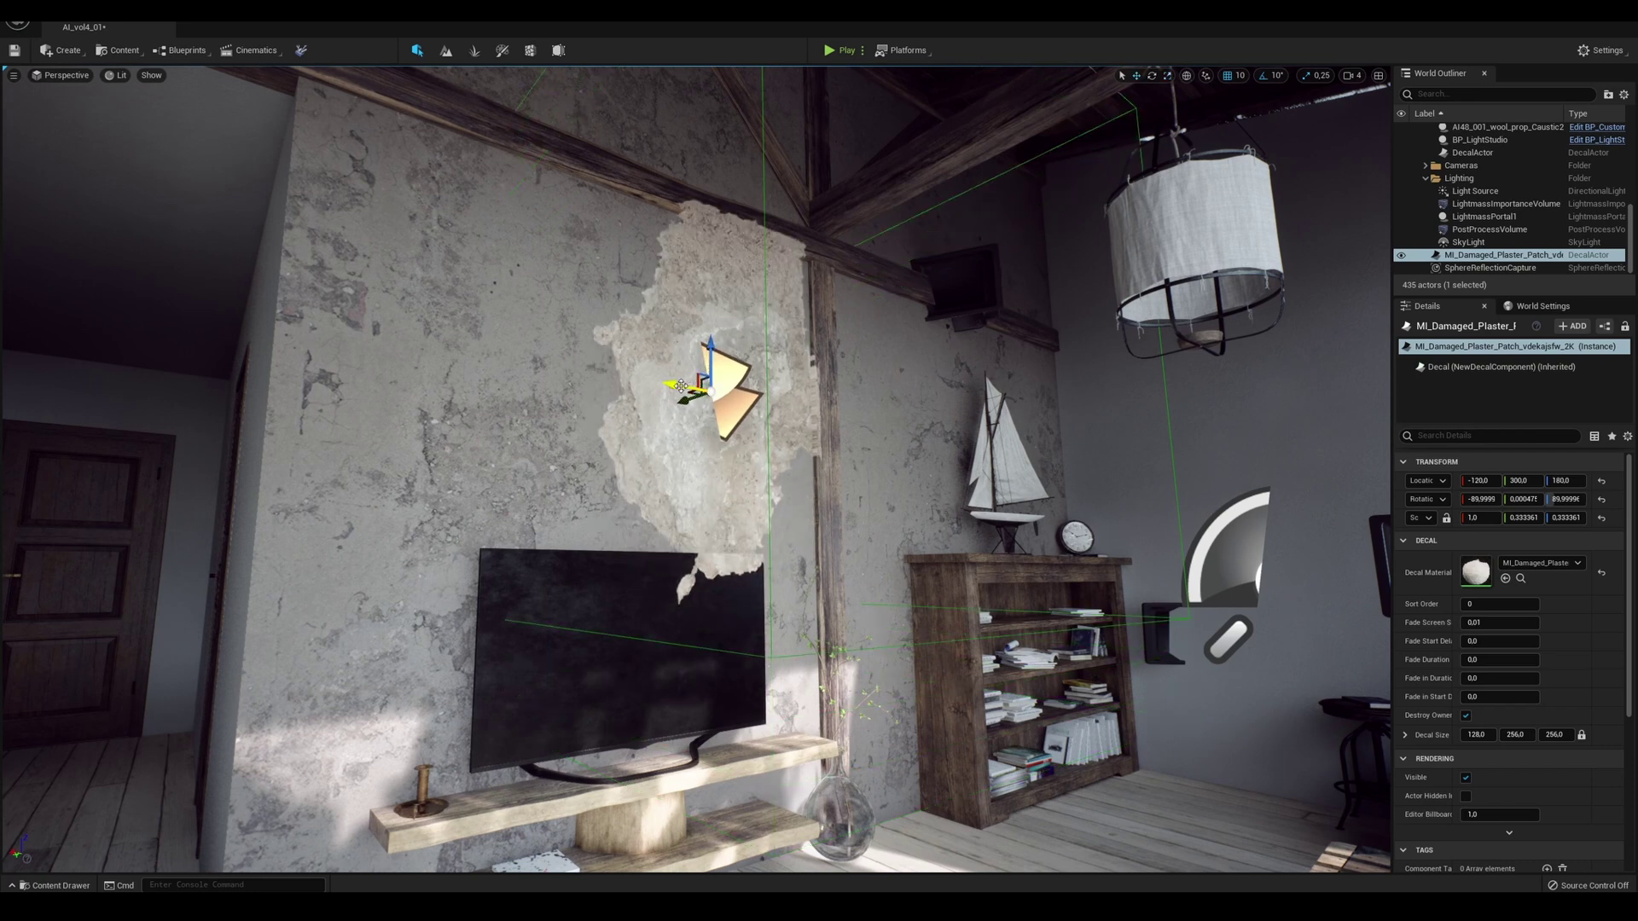
{"action": "left_click", "coordinate": [1228, 78]}
{"action": "key", "text": "w"}
{"action": "right_click_drag", "start_coordinate": [701, 426], "coordinate": [725, 392]}
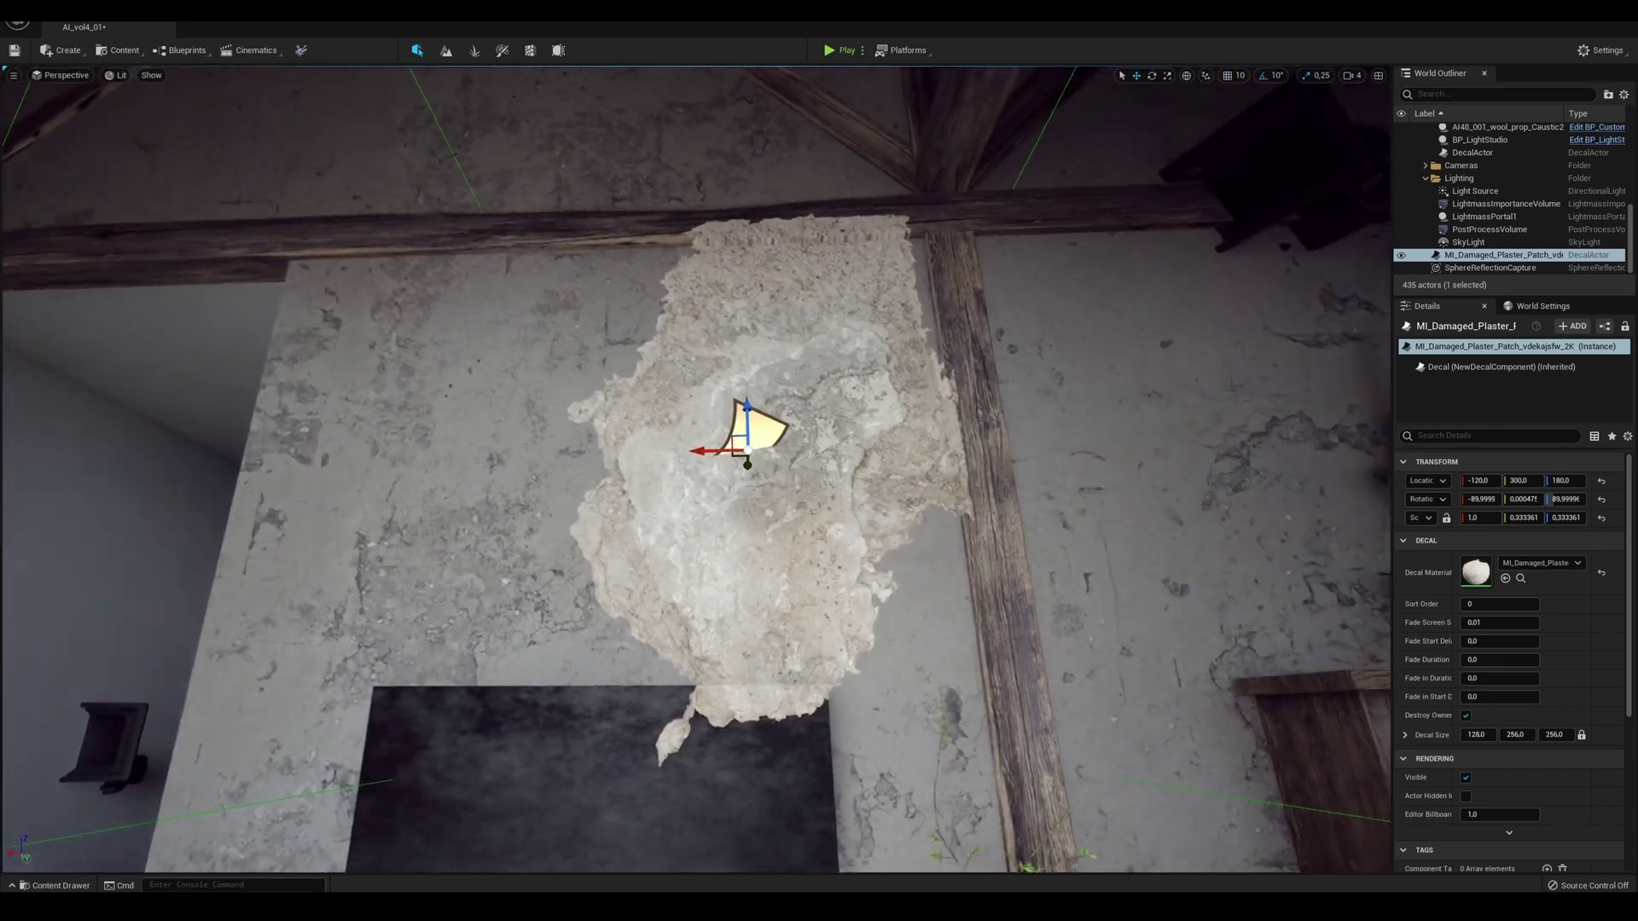
{"action": "right_click_drag", "start_coordinate": [1073, 228], "coordinate": [1109, 223]}
{"action": "left_click_drag", "start_coordinate": [669, 459], "coordinate": [695, 461]}
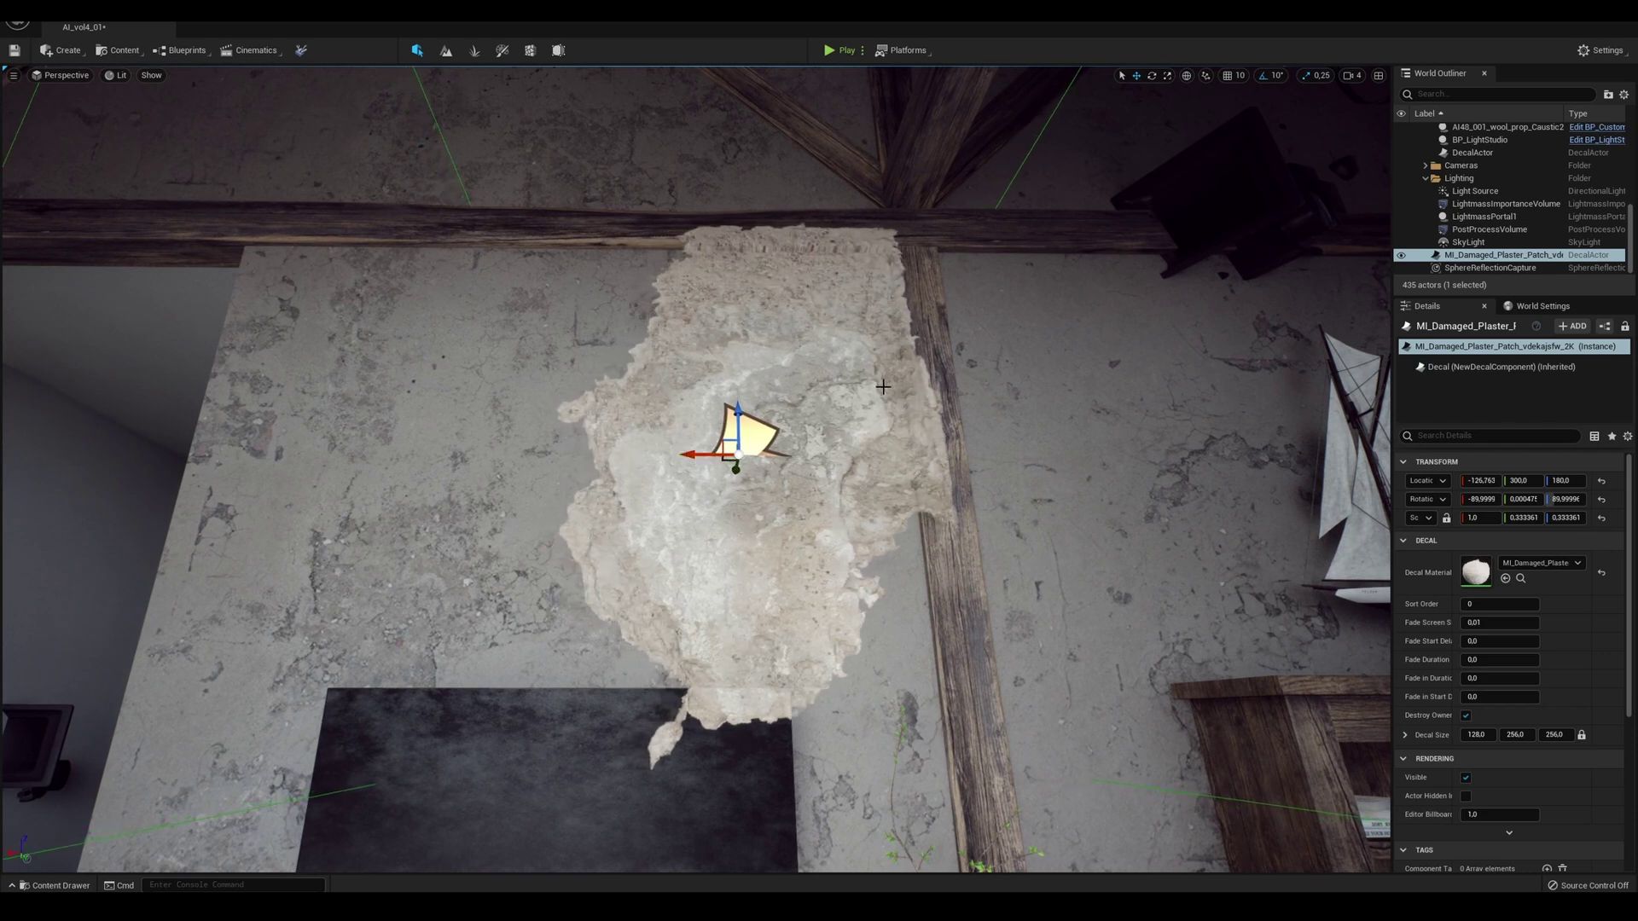
- Disable Receives Decals on the vertical wooden post and the horizontal beam overlapped by the plaster patch
{"action": "left_click", "coordinate": [946, 562]}
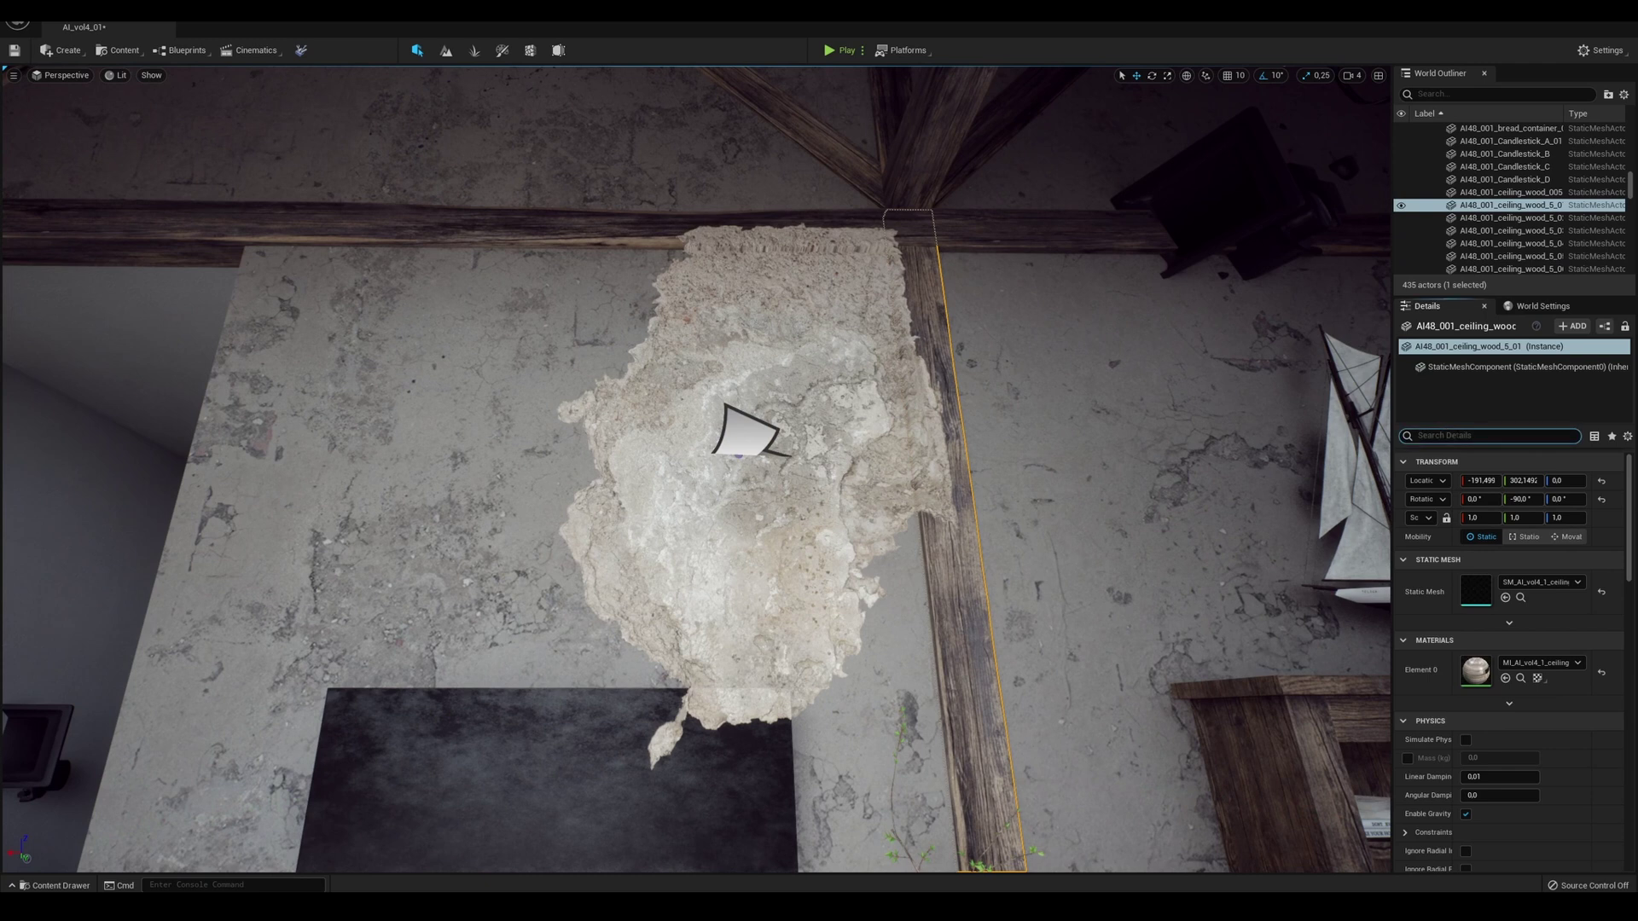
{"action": "type", "text": "dec"}
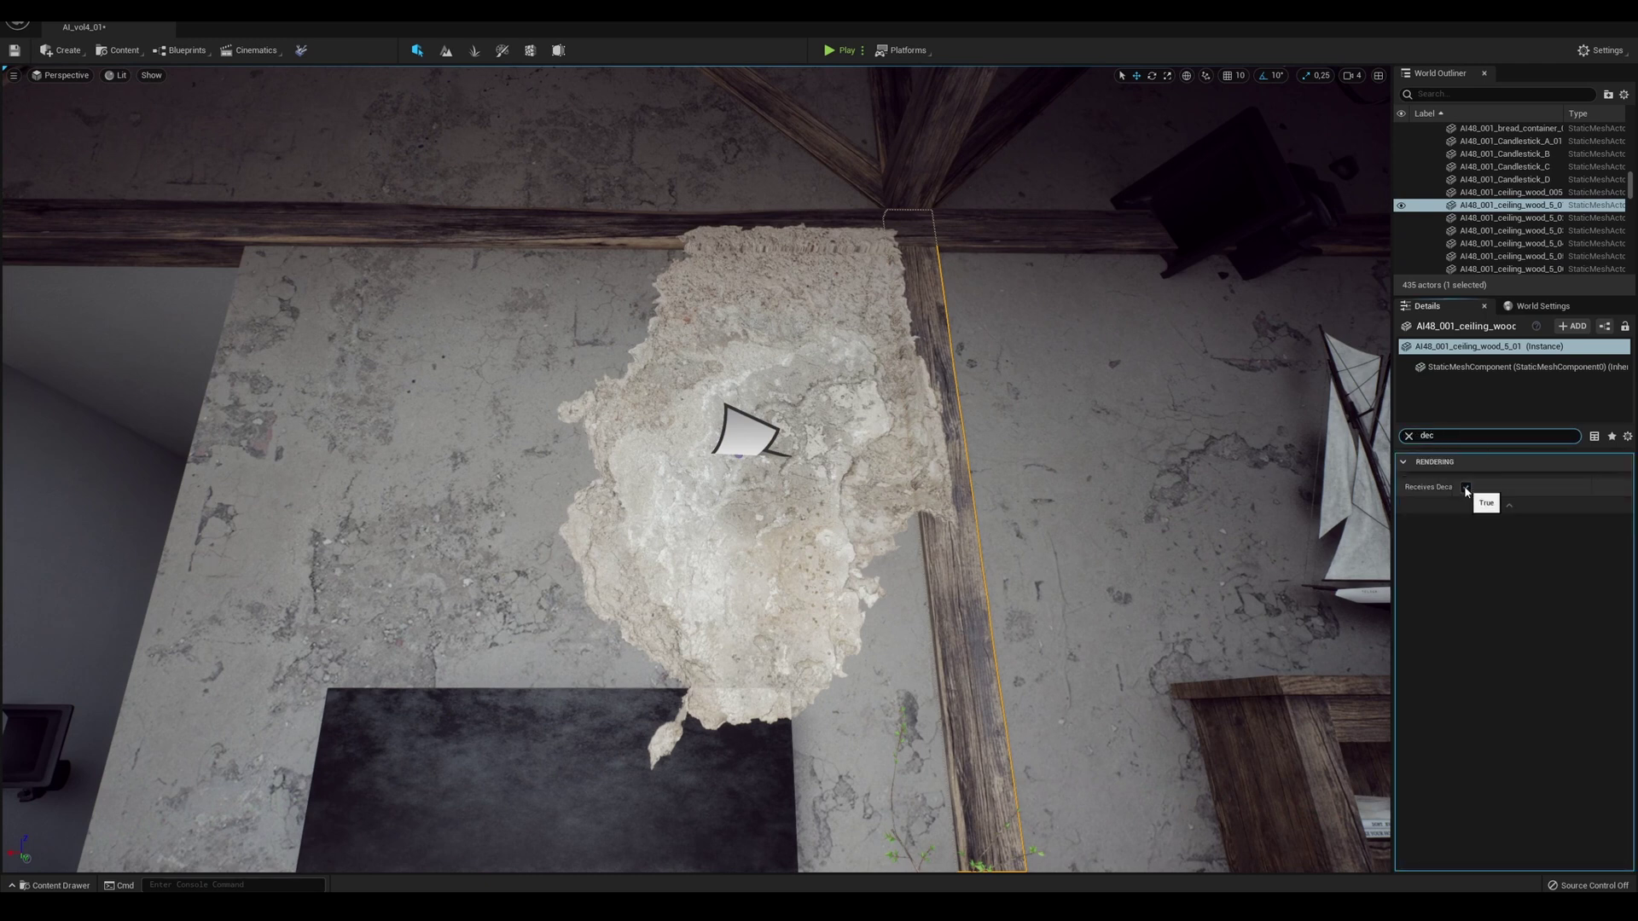
{"action": "left_click", "coordinate": [1466, 488]}
{"action": "left_click", "coordinate": [728, 224]}
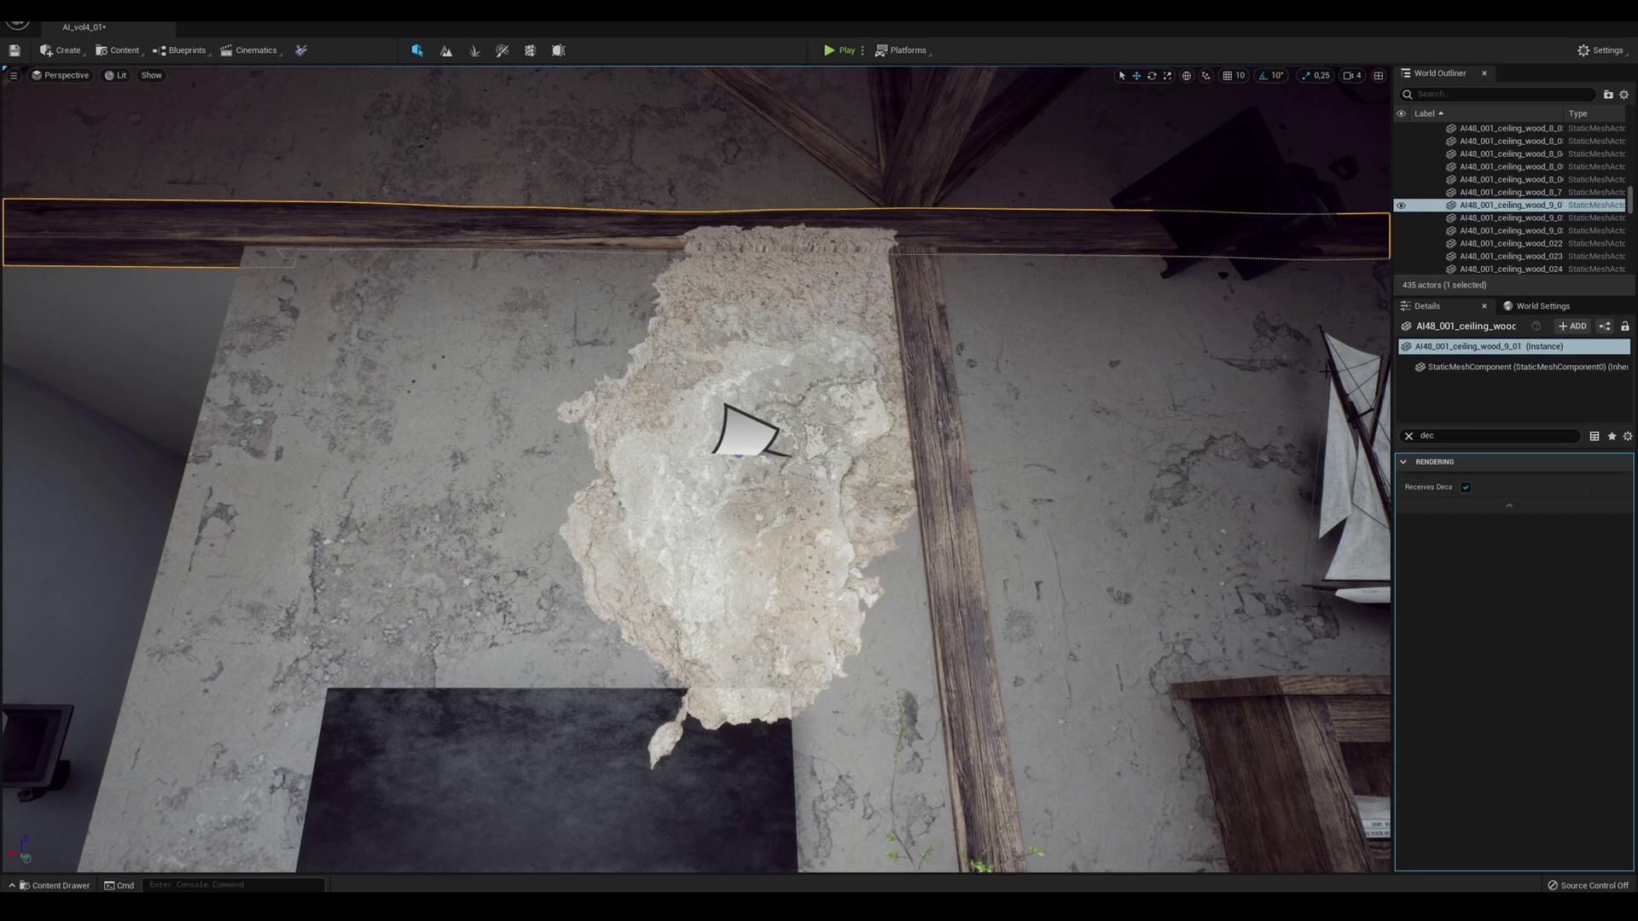
{"action": "left_click", "coordinate": [1466, 487]}
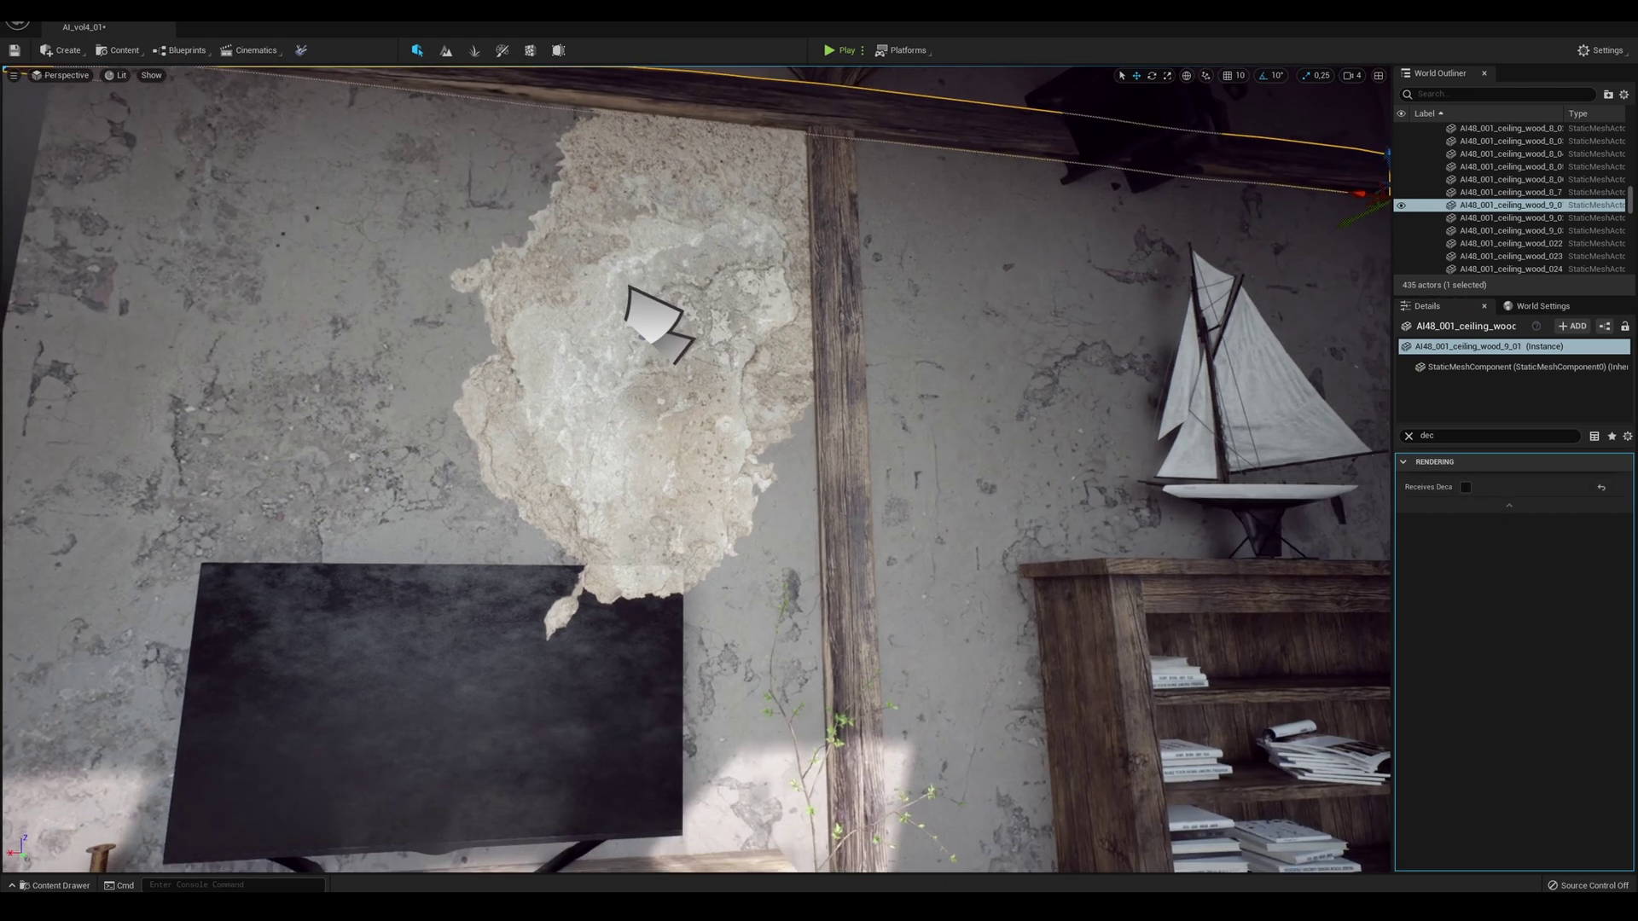
- Filter the outliner for "dec", select the Damaged Plaster Patch decal and push it along Y into the TV wall
{"action": "right_click_drag", "start_coordinate": [543, 644], "coordinate": [768, 136]}
{"action": "left_click", "coordinate": [640, 219]}
{"action": "left_click", "coordinate": [1438, 93]}
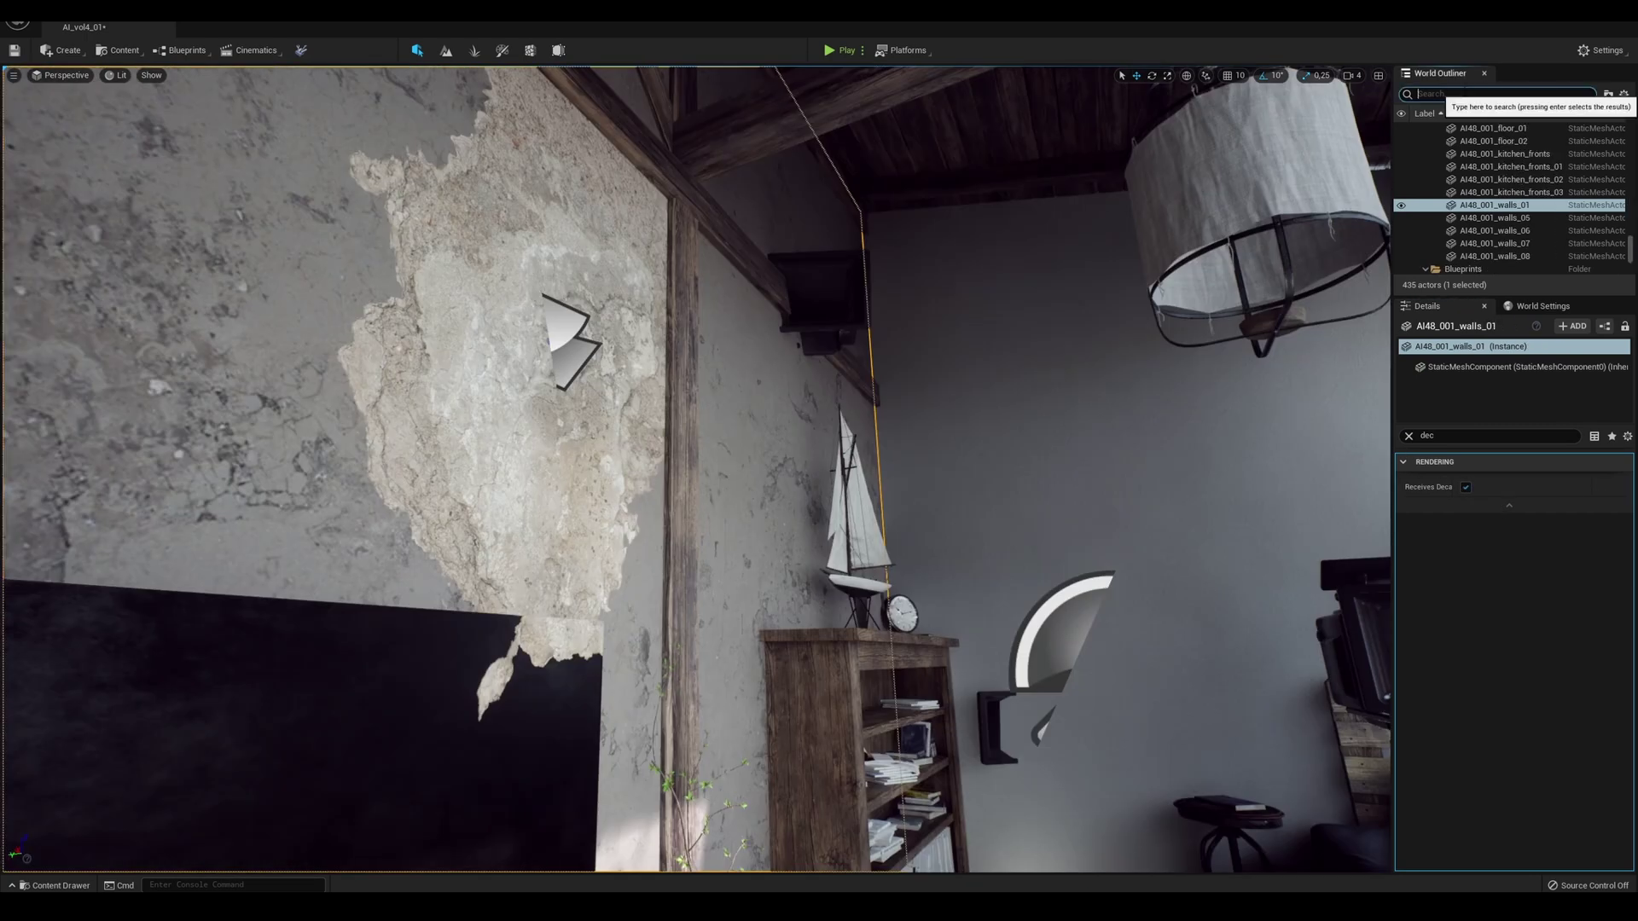
{"action": "type", "text": "dec"}
{"action": "left_click", "coordinate": [1473, 255]}
{"action": "left_click", "coordinate": [1502, 268]}
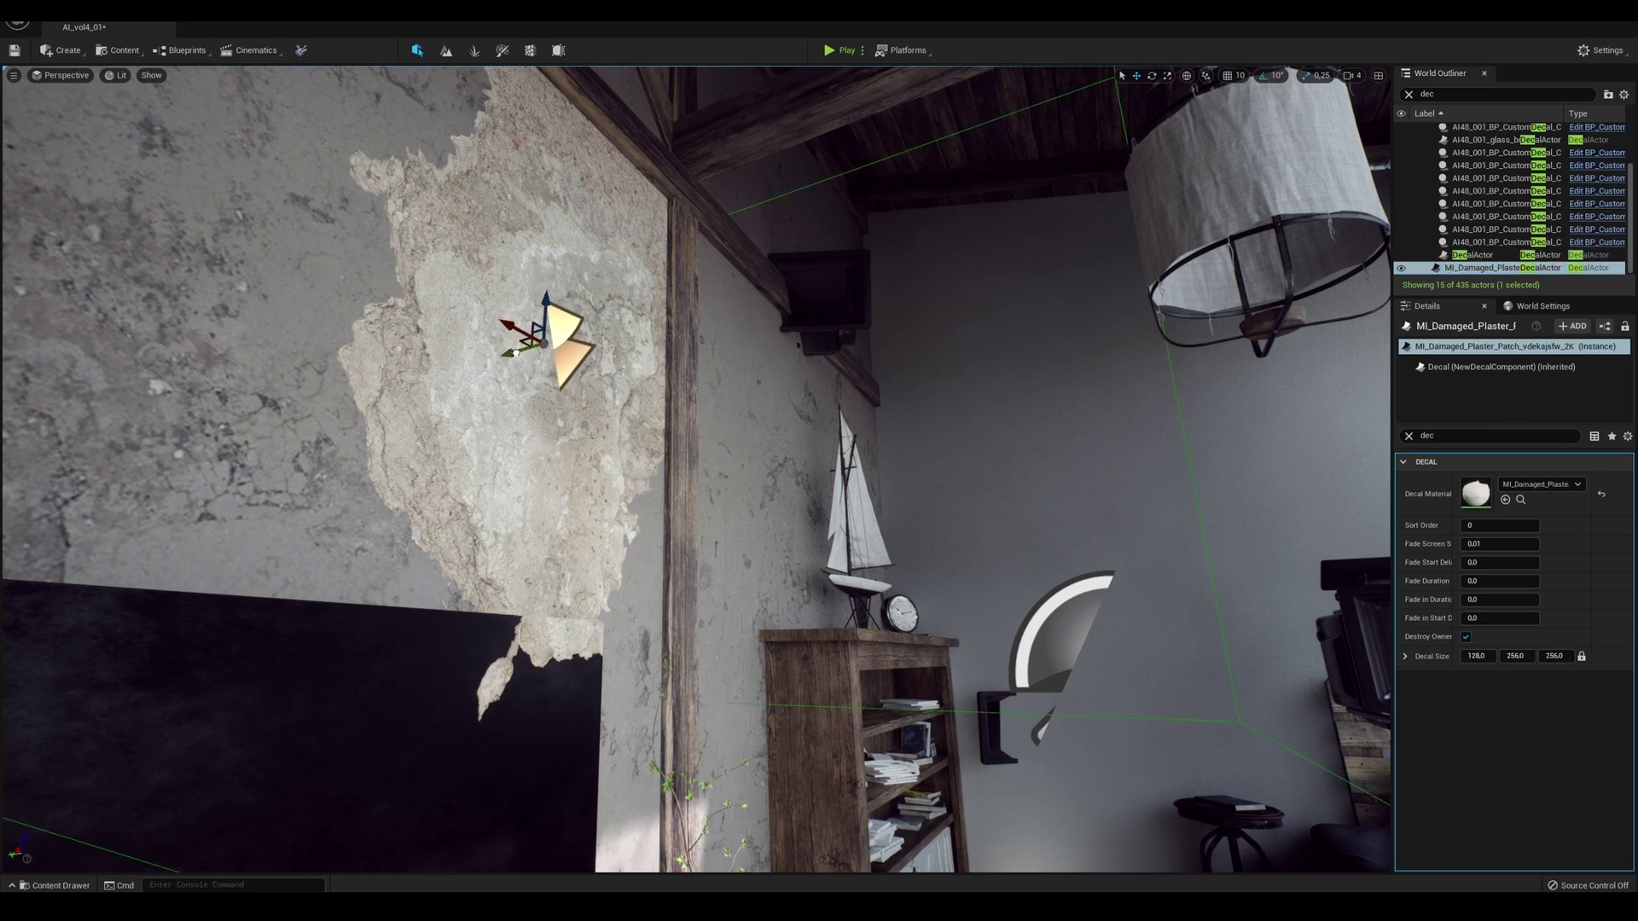
{"action": "left_click_drag", "start_coordinate": [481, 365], "coordinate": [283, 480]}
- Disable Receives Decals on the TV so the plaster patch does not project onto its screen
{"action": "left_click", "coordinate": [281, 648]}
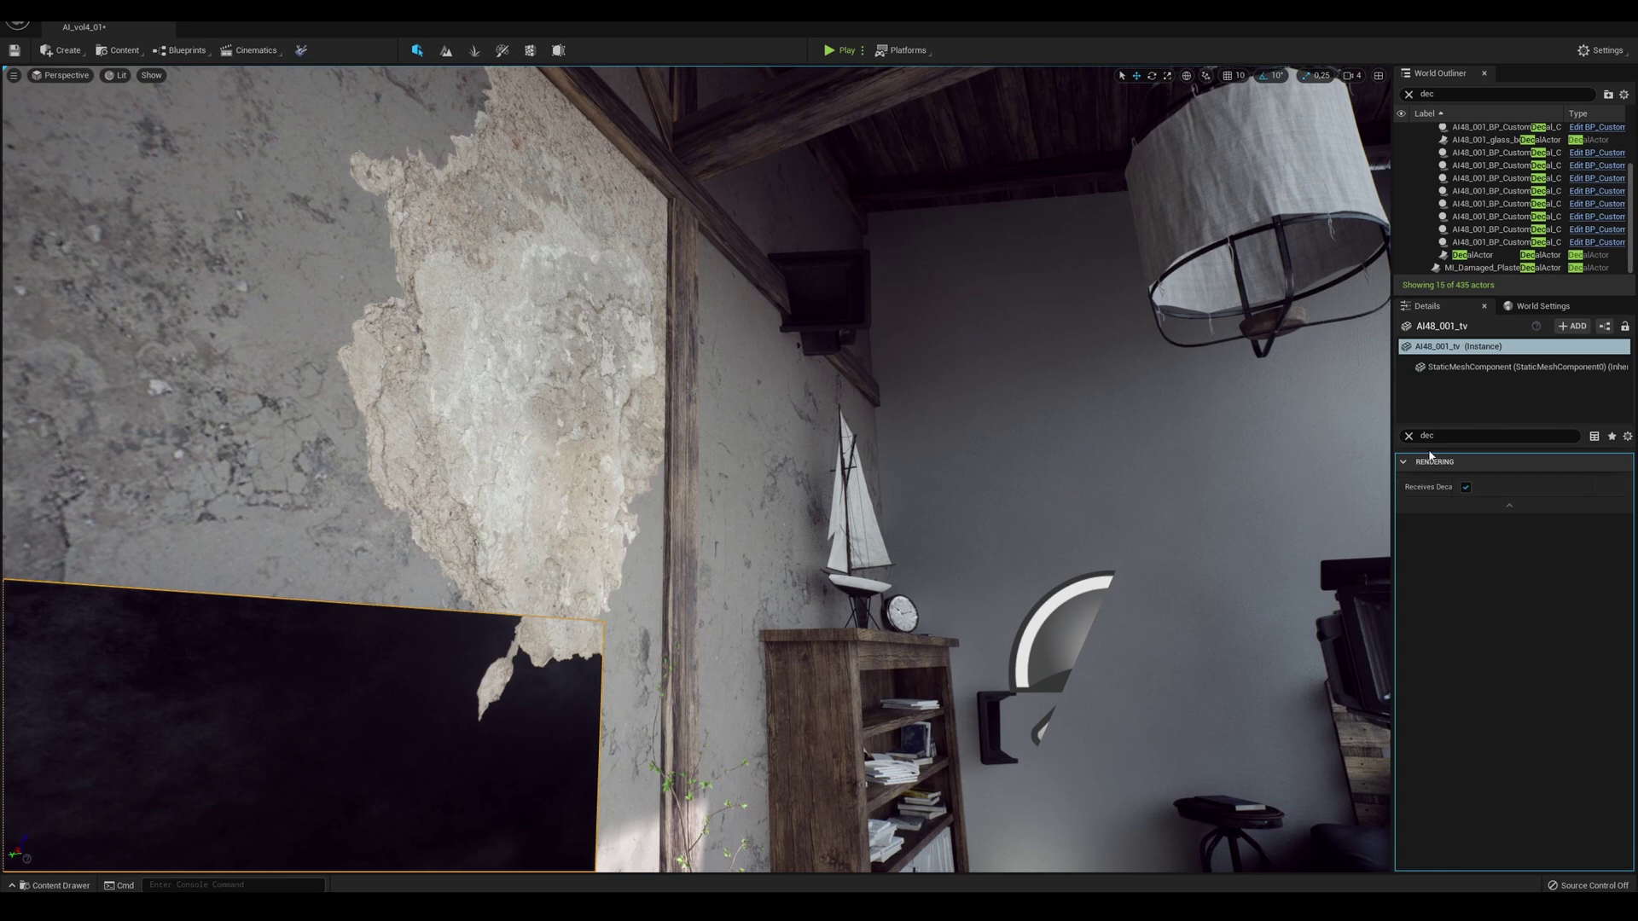
{"action": "left_click", "coordinate": [1465, 487]}
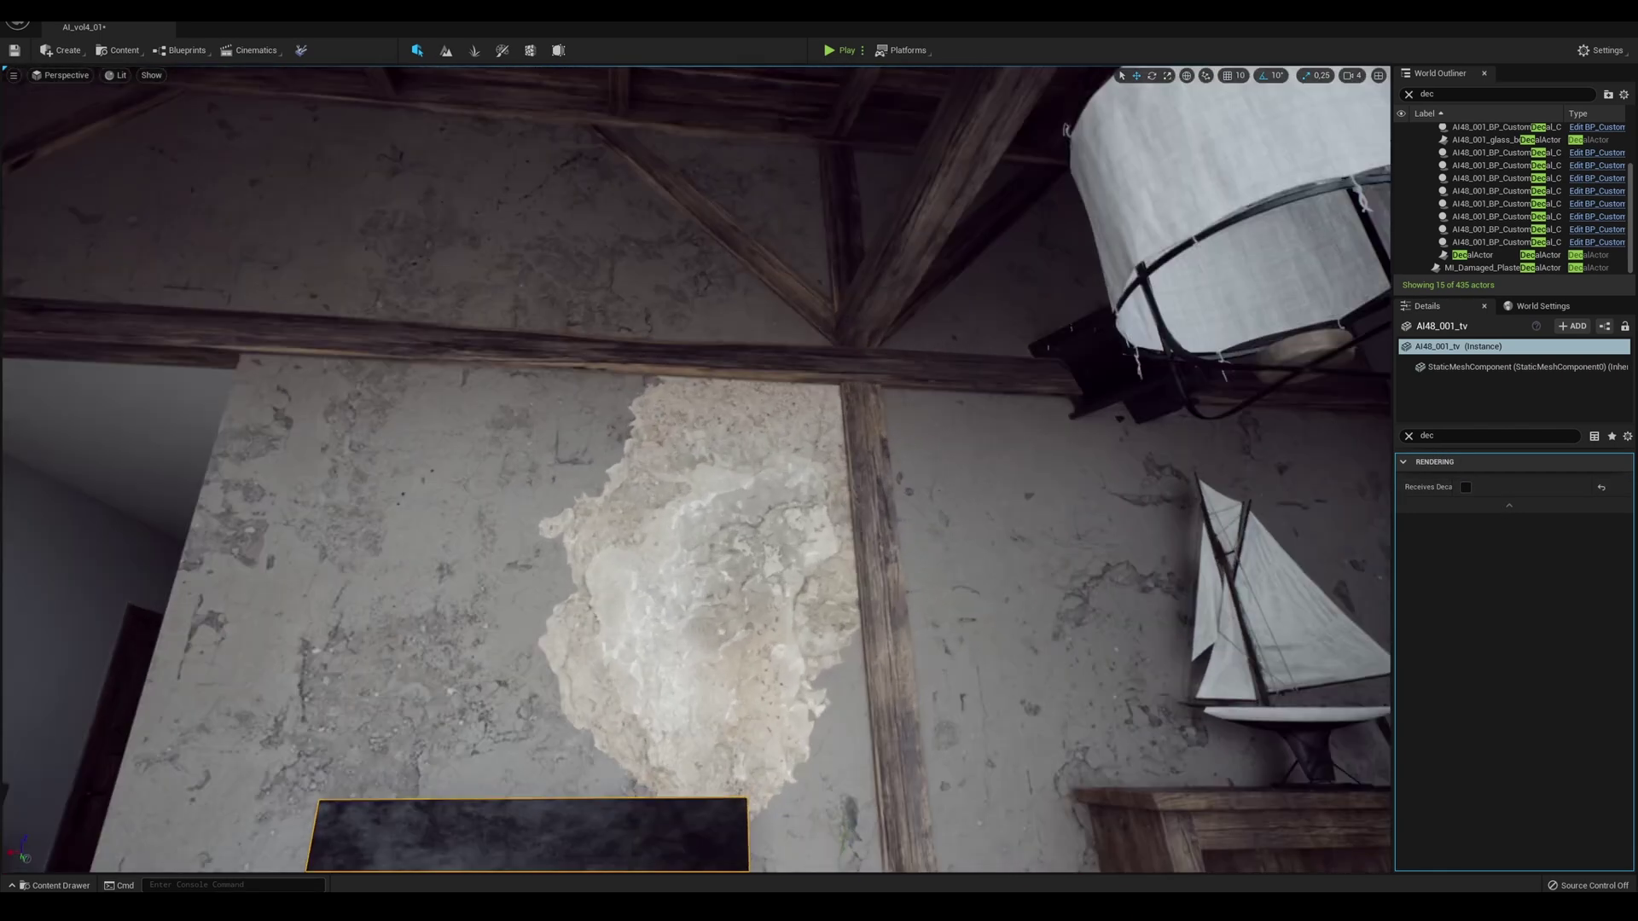
{"action": "right_click_drag", "start_coordinate": [696, 469], "coordinate": [742, 580]}
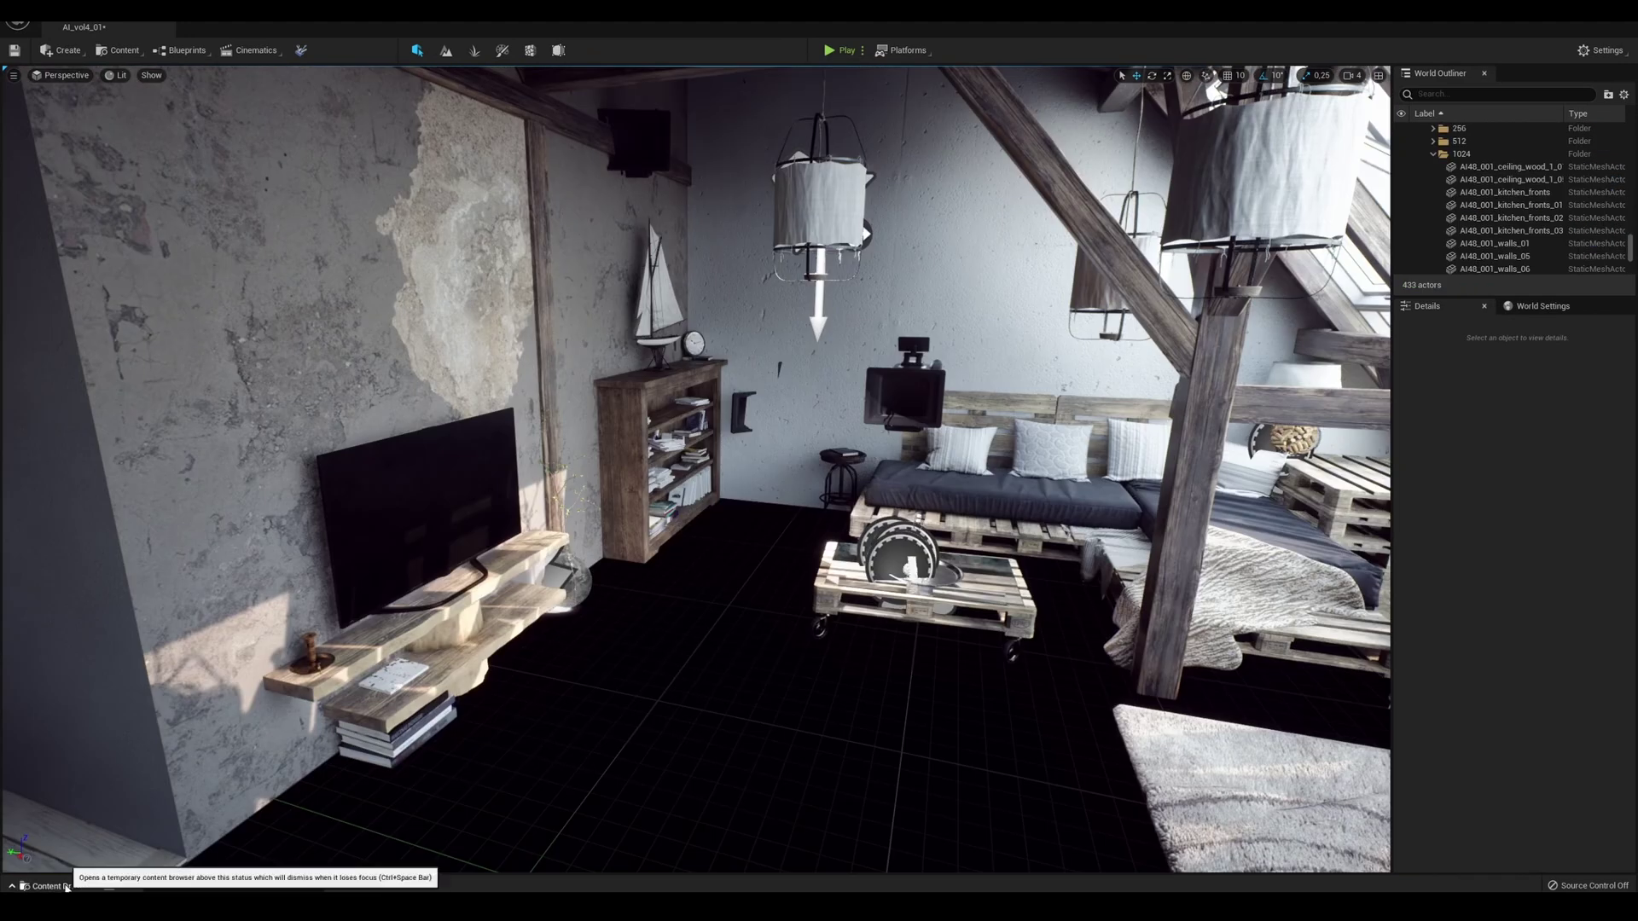
- Place the StarterContent Shape_Plane on the floor near the pallet table and scale it to 8.25 in X and Y
{"action": "left_click", "coordinate": [65, 887]}
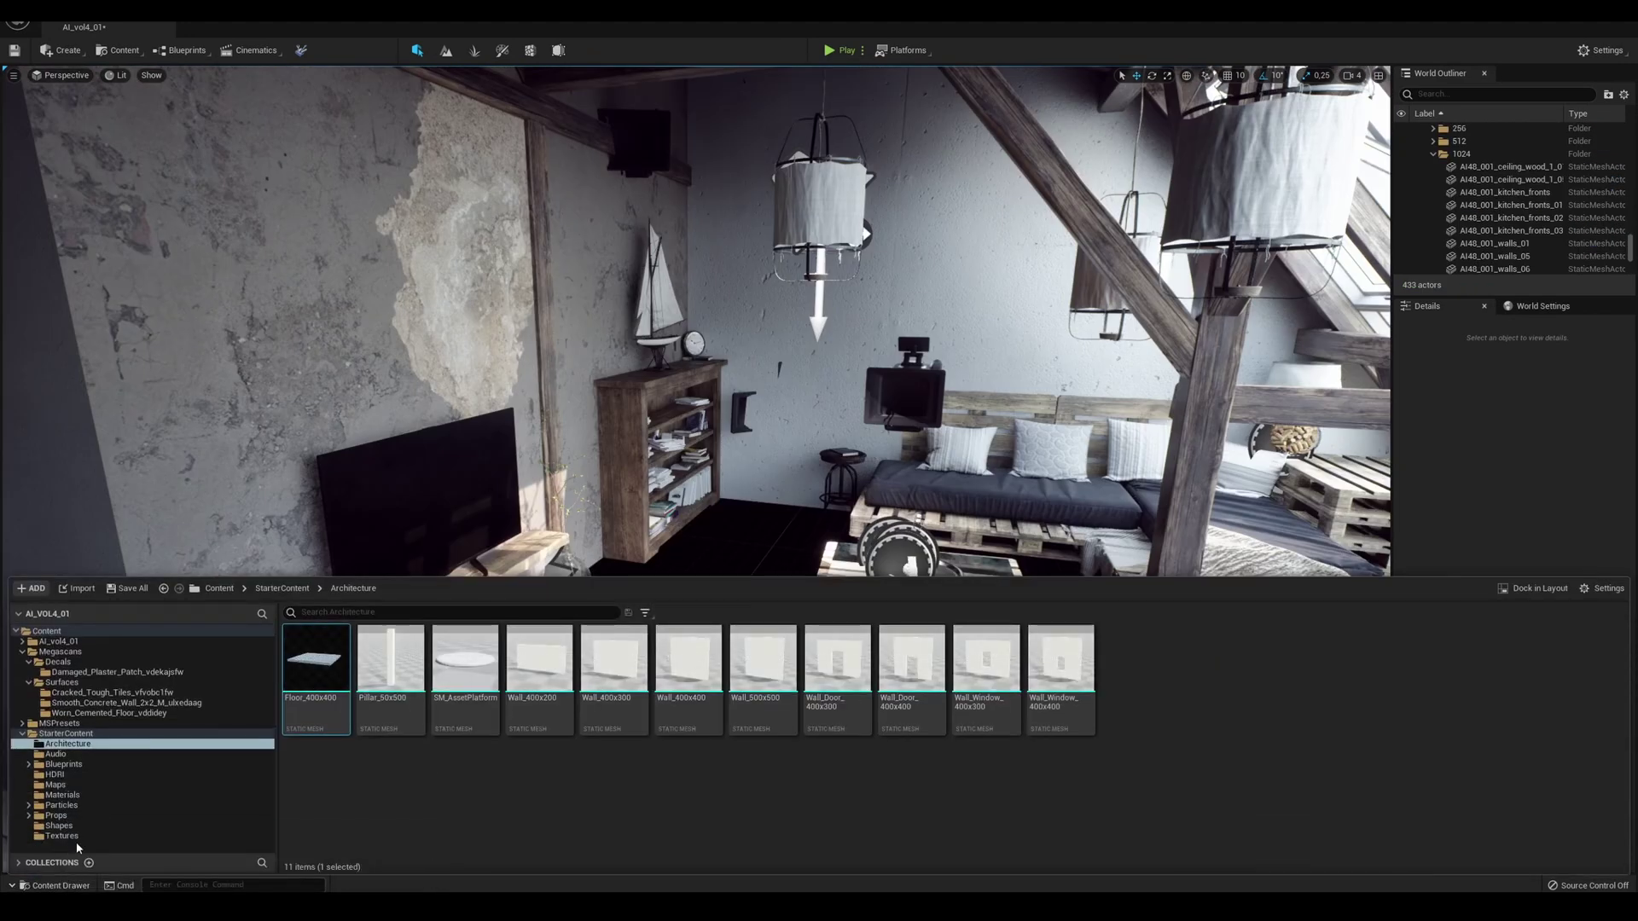
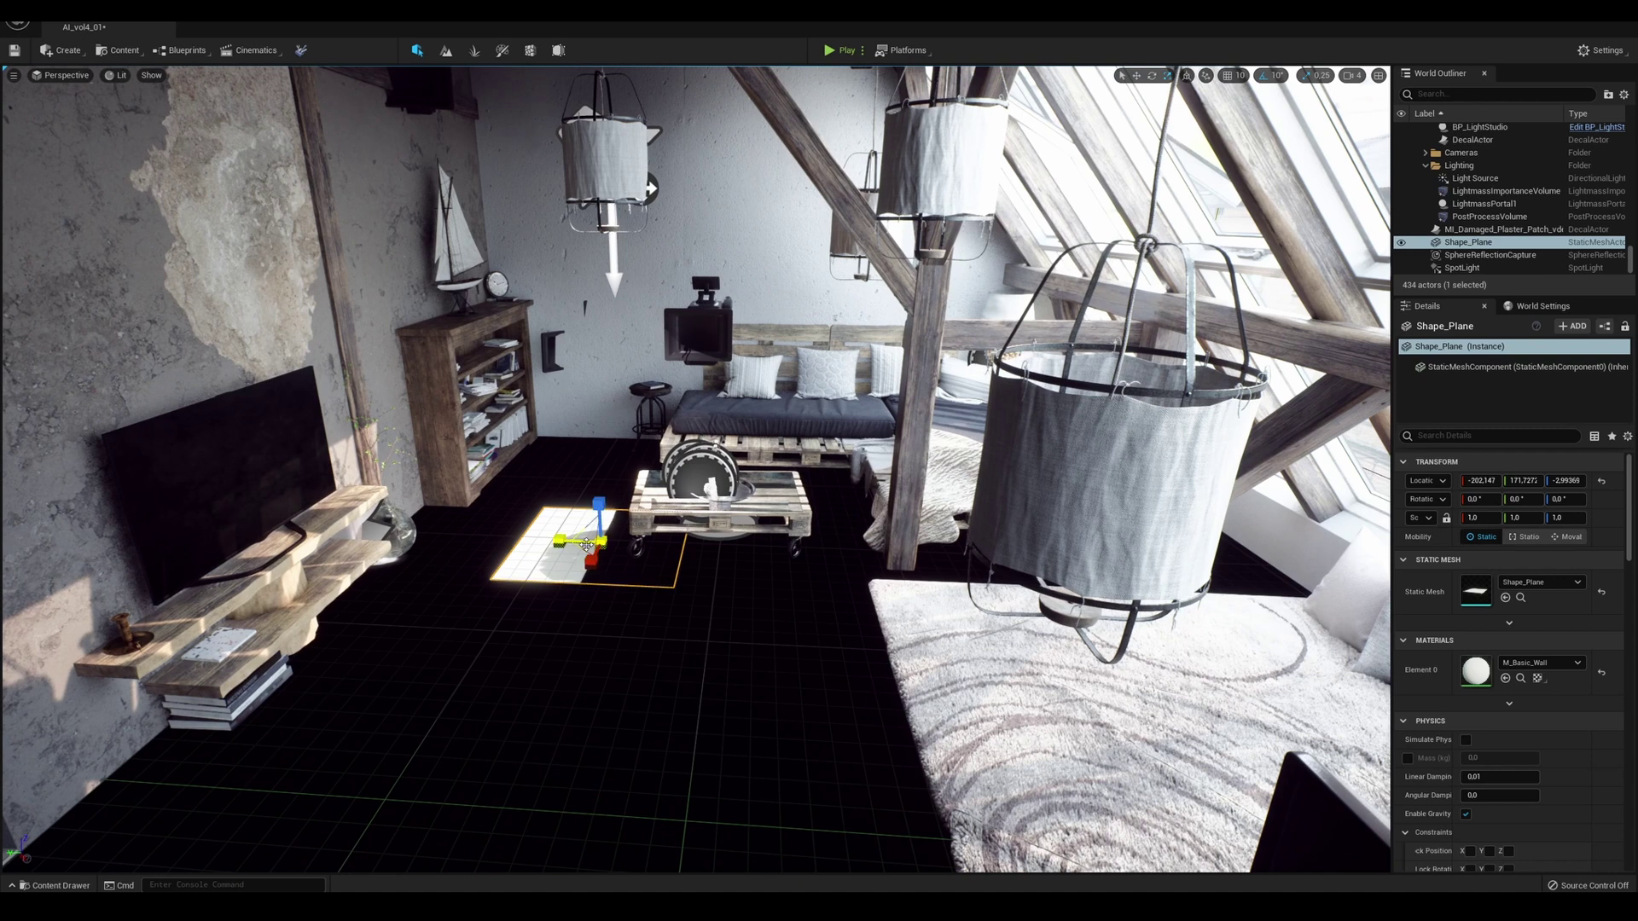
{"action": "left_click_drag", "start_coordinate": [586, 553], "coordinate": [467, 648]}
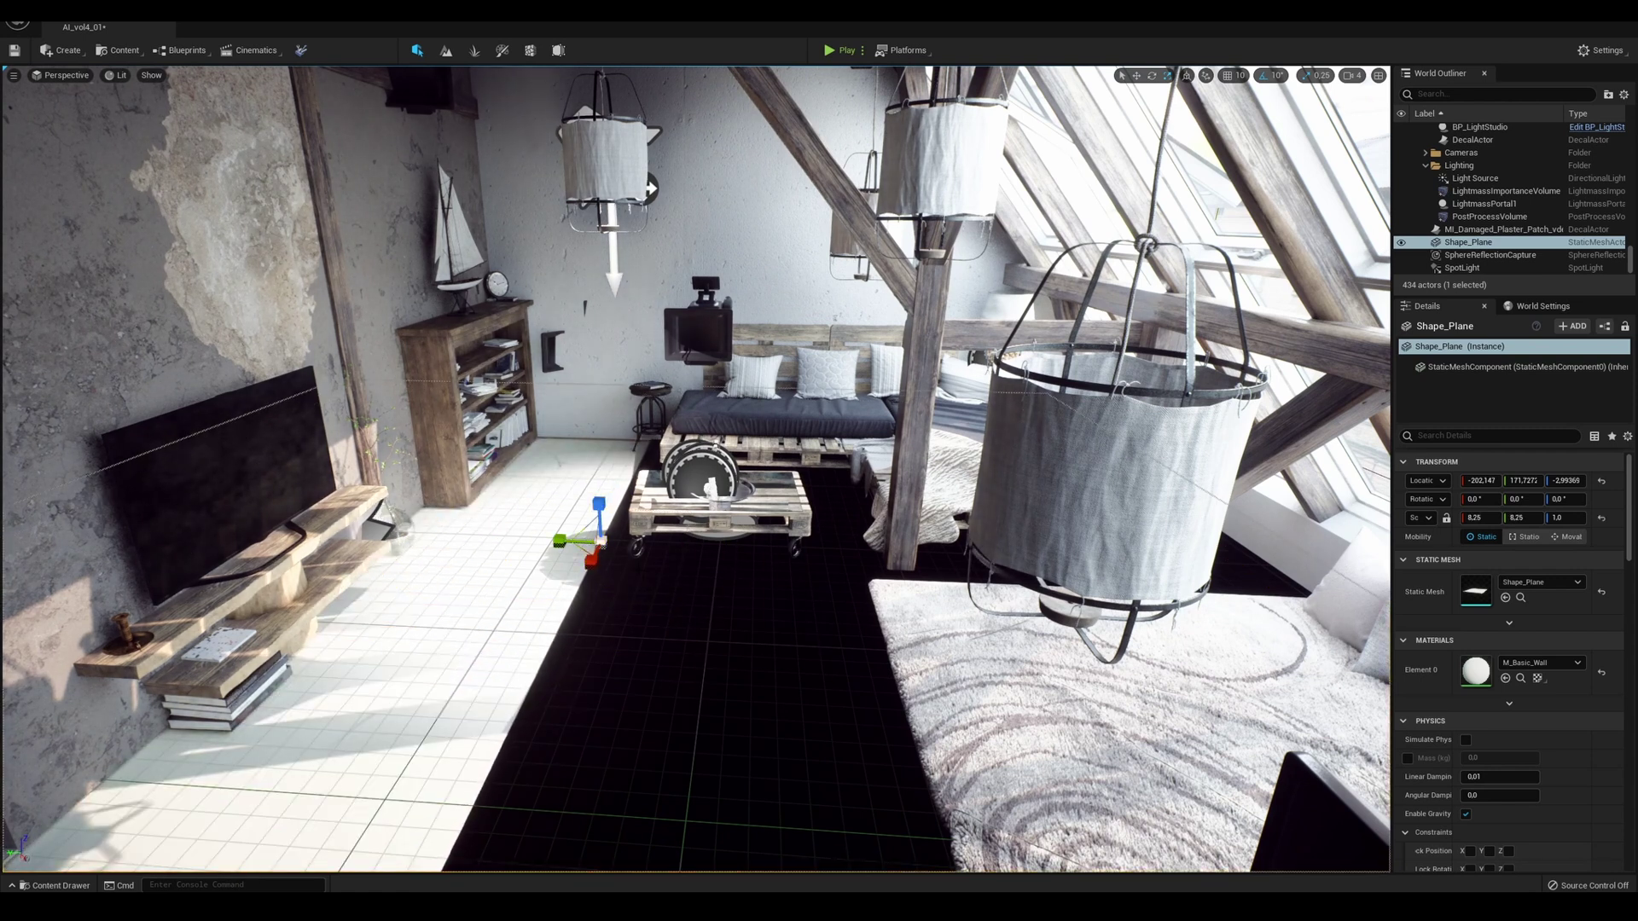
- Delete the old black floor piece between the TV shelf and the rug that covers the new plane
{"action": "left_click", "coordinate": [668, 659]}
{"action": "right_click_drag", "start_coordinate": [669, 659], "coordinate": [533, 683]}
{"action": "key", "text": "Delete"}
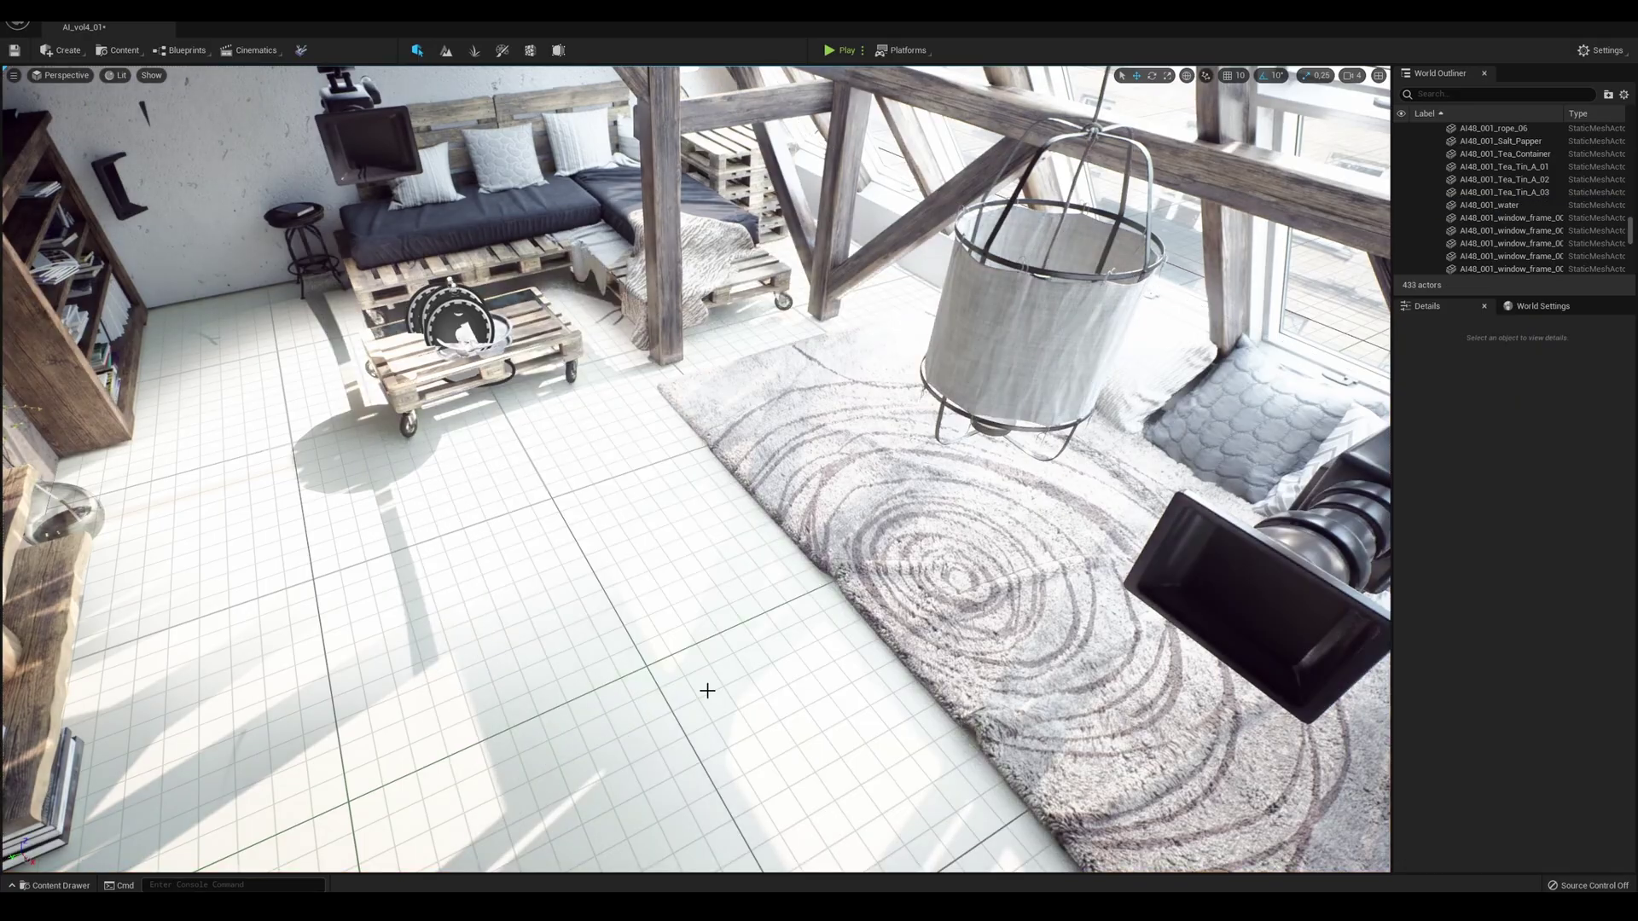
- Apply the Megascans Cracked Tough Tiles material to the new floor plane
{"action": "left_click", "coordinate": [600, 622]}
{"action": "right_click_drag", "start_coordinate": [599, 621], "coordinate": [76, 636]}
{"action": "right_click_drag", "start_coordinate": [504, 614], "coordinate": [345, 730]}
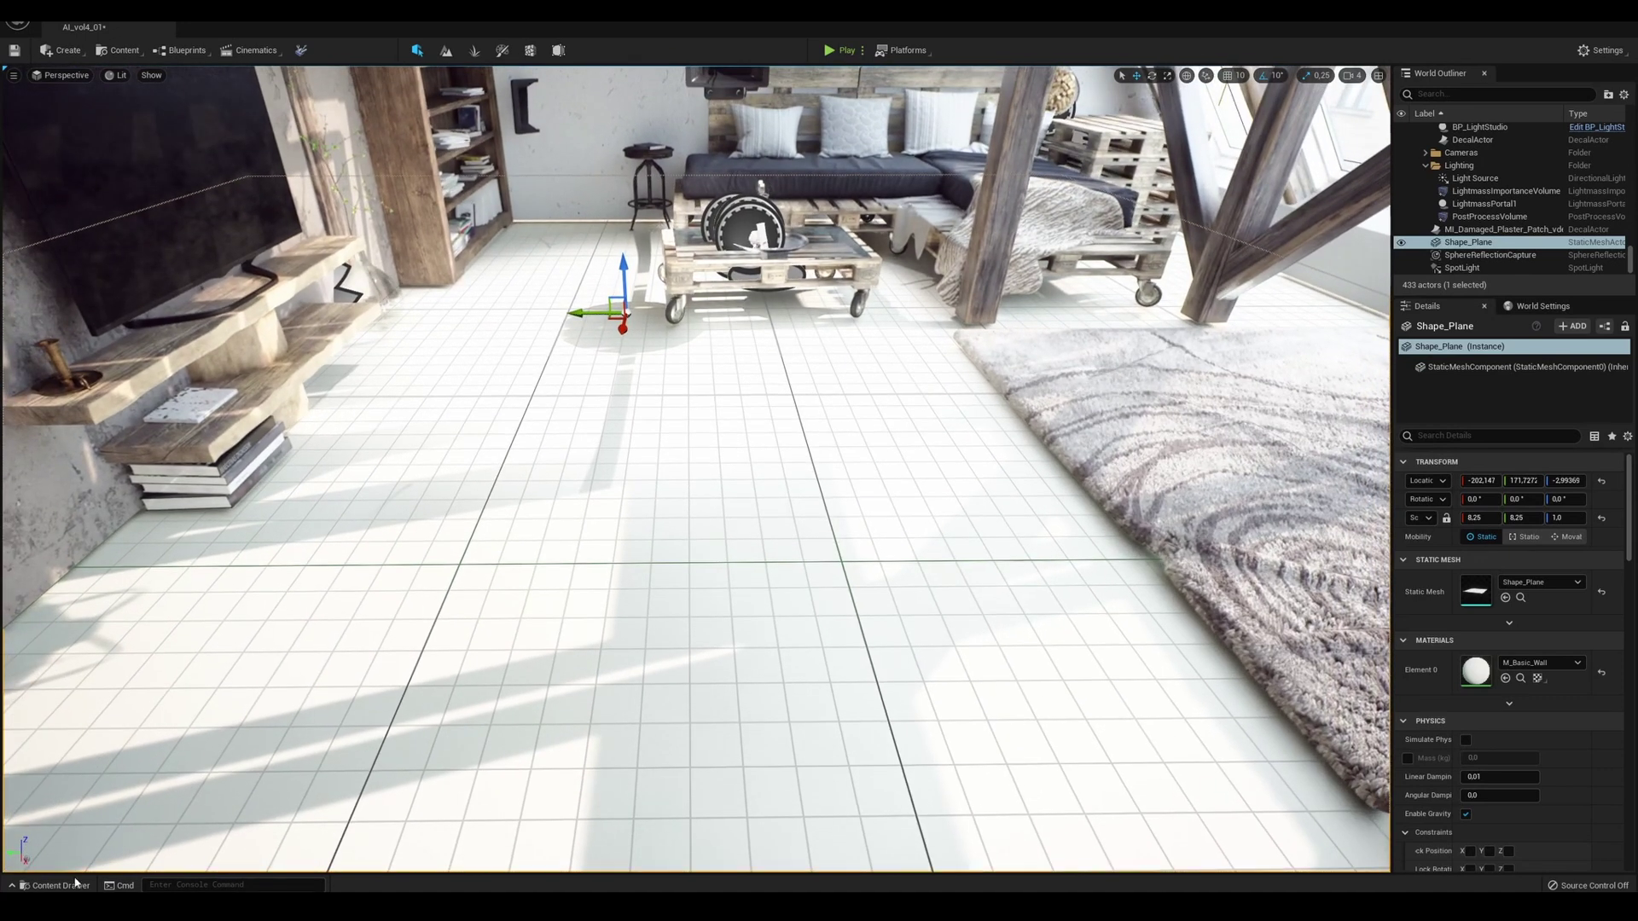
{"action": "left_click", "coordinate": [59, 884]}
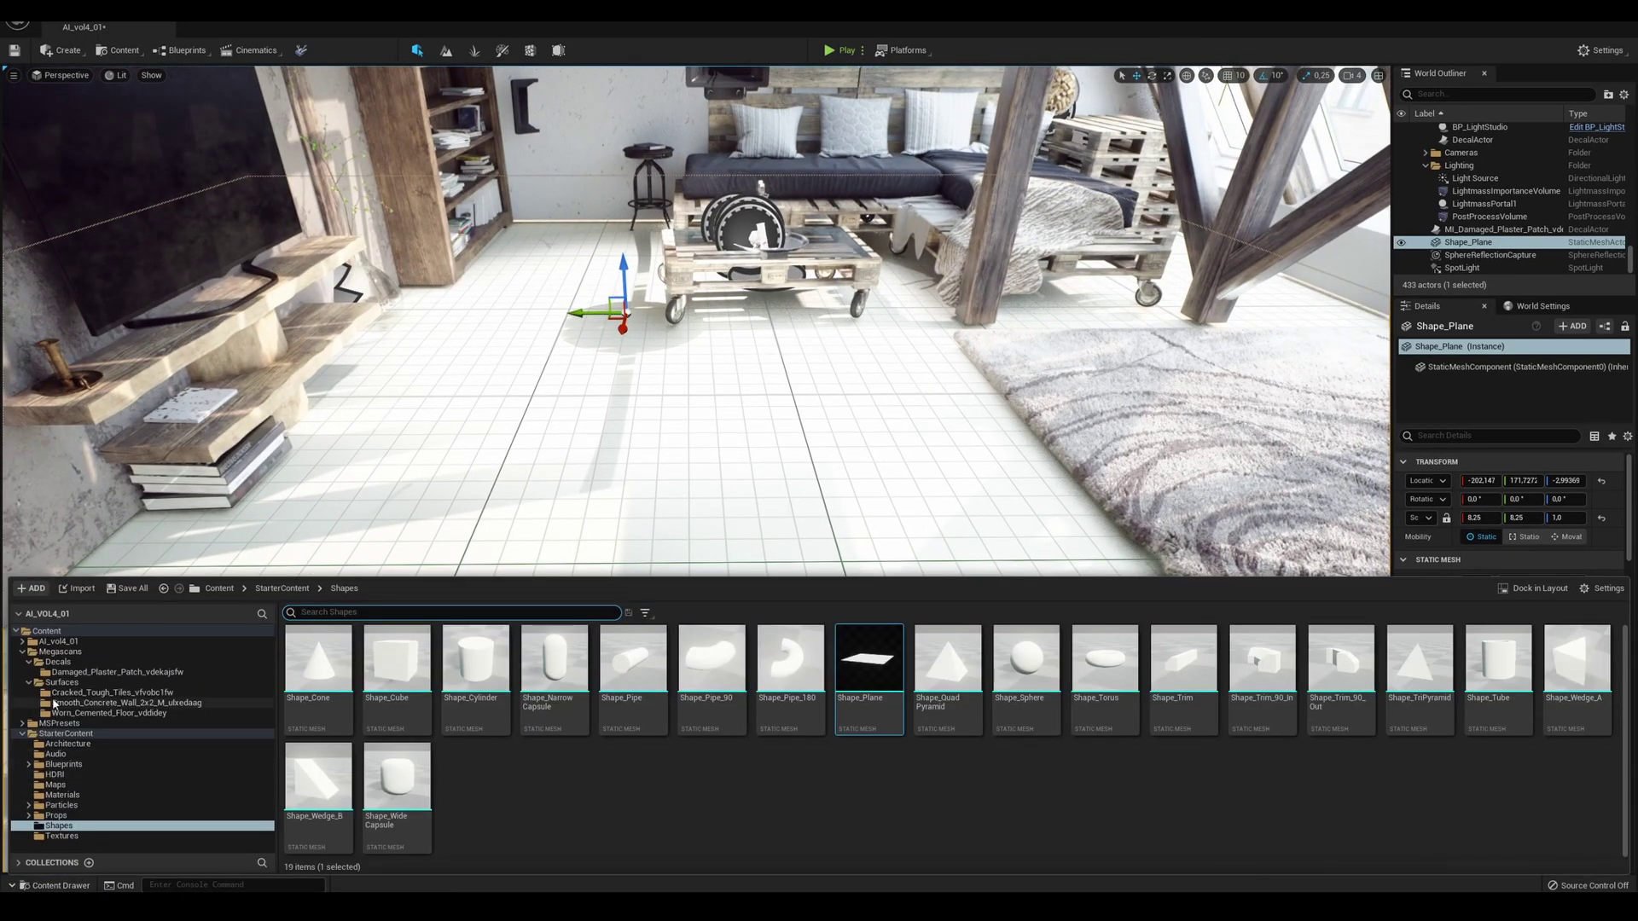
{"action": "left_click", "coordinate": [128, 693]}
{"action": "left_click_drag", "start_coordinate": [315, 657], "coordinate": [571, 505]}
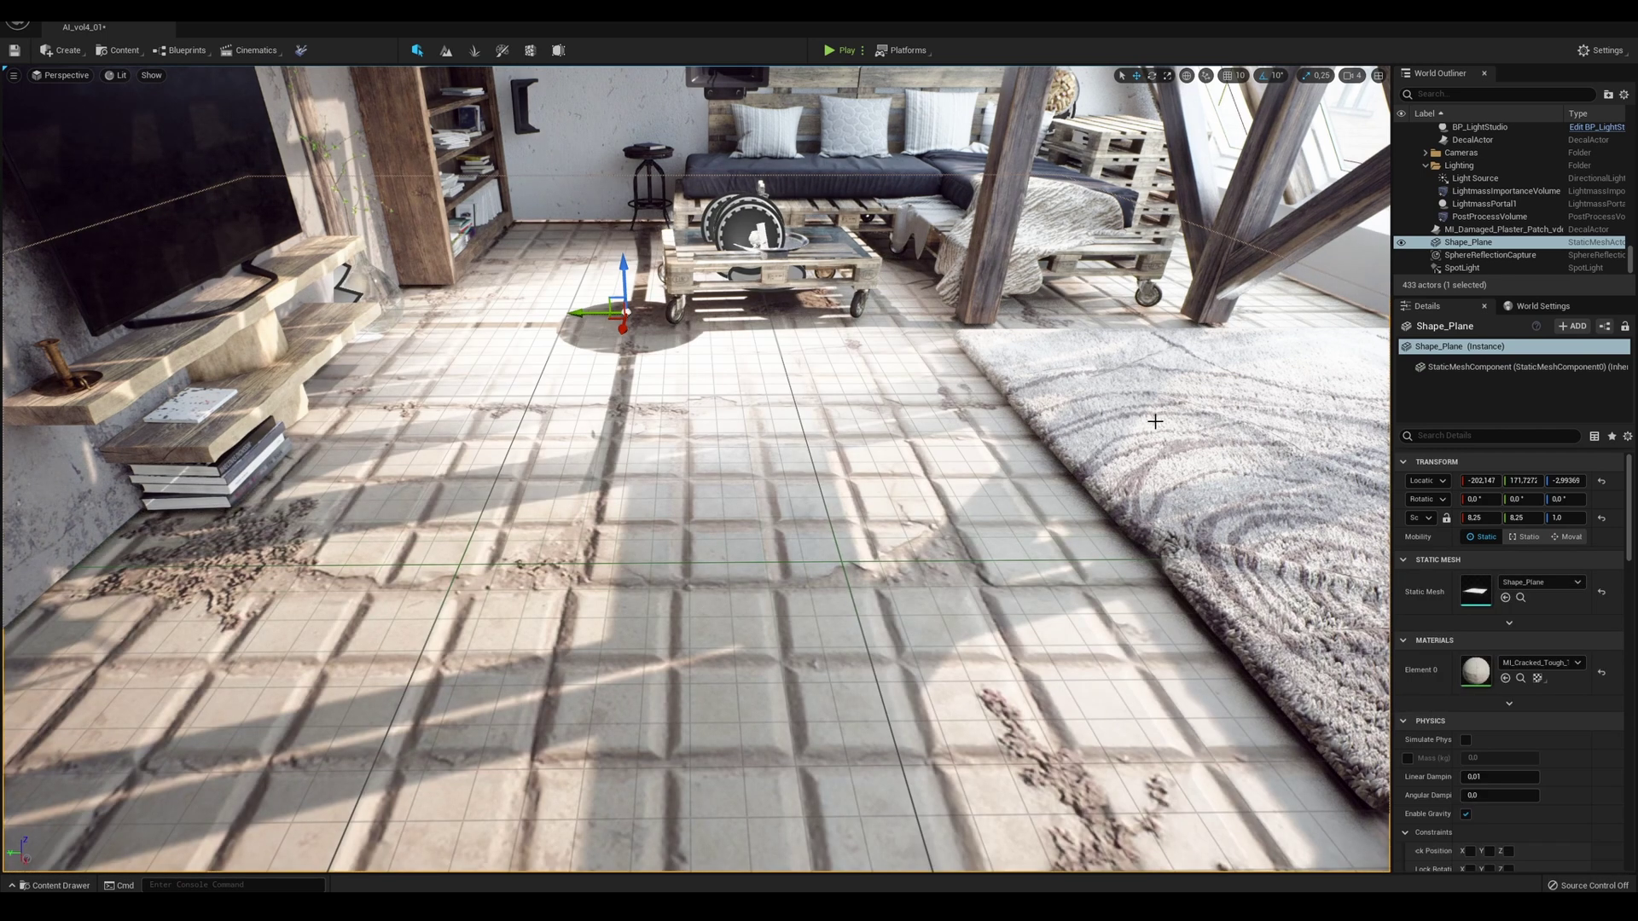
- Override the tiling in the Cracked Tough Tiles material instance and set Tiling X and Tiling Y to 8
{"action": "left_click", "coordinate": [60, 885]}
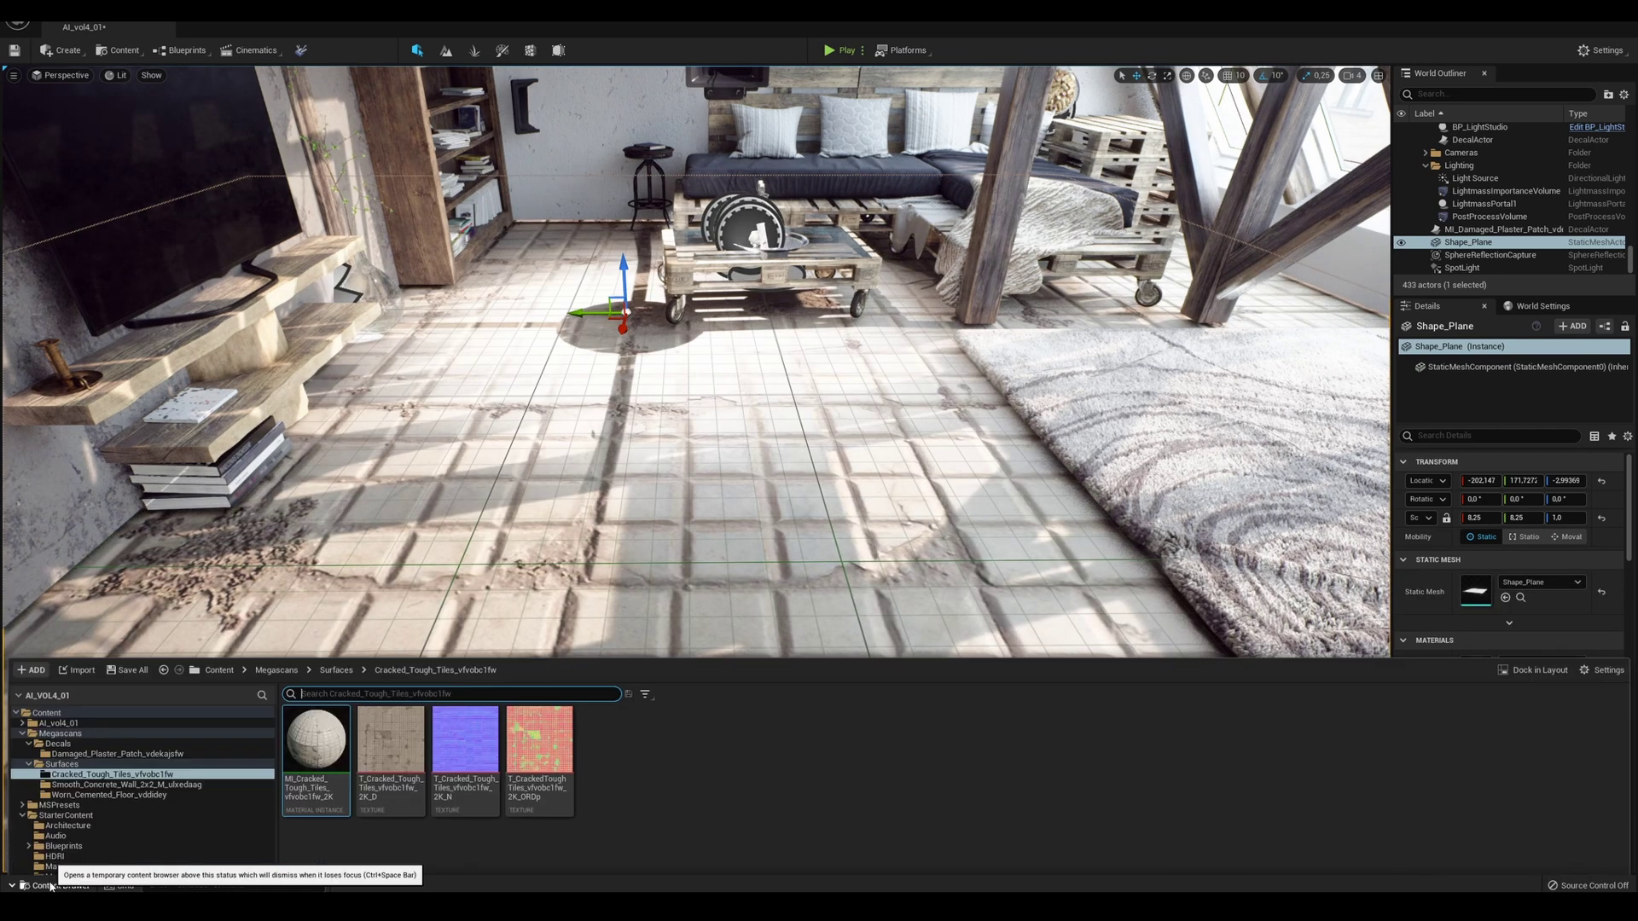
{"action": "double_click", "coordinate": [317, 665]}
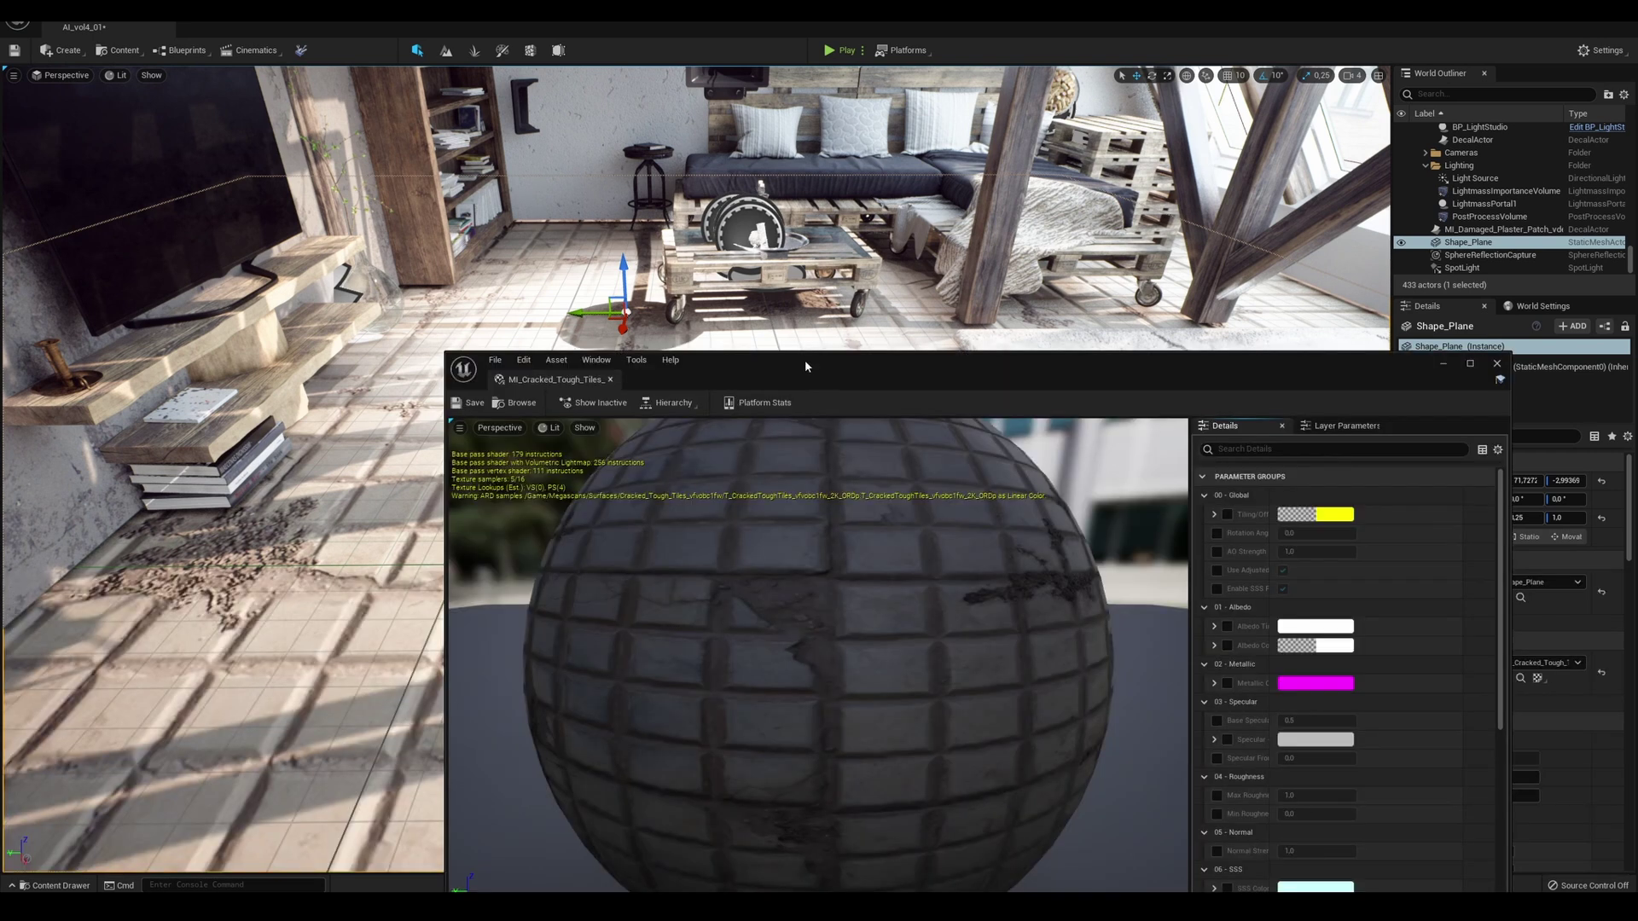
{"action": "left_click_drag", "start_coordinate": [805, 363], "coordinate": [931, 239]}
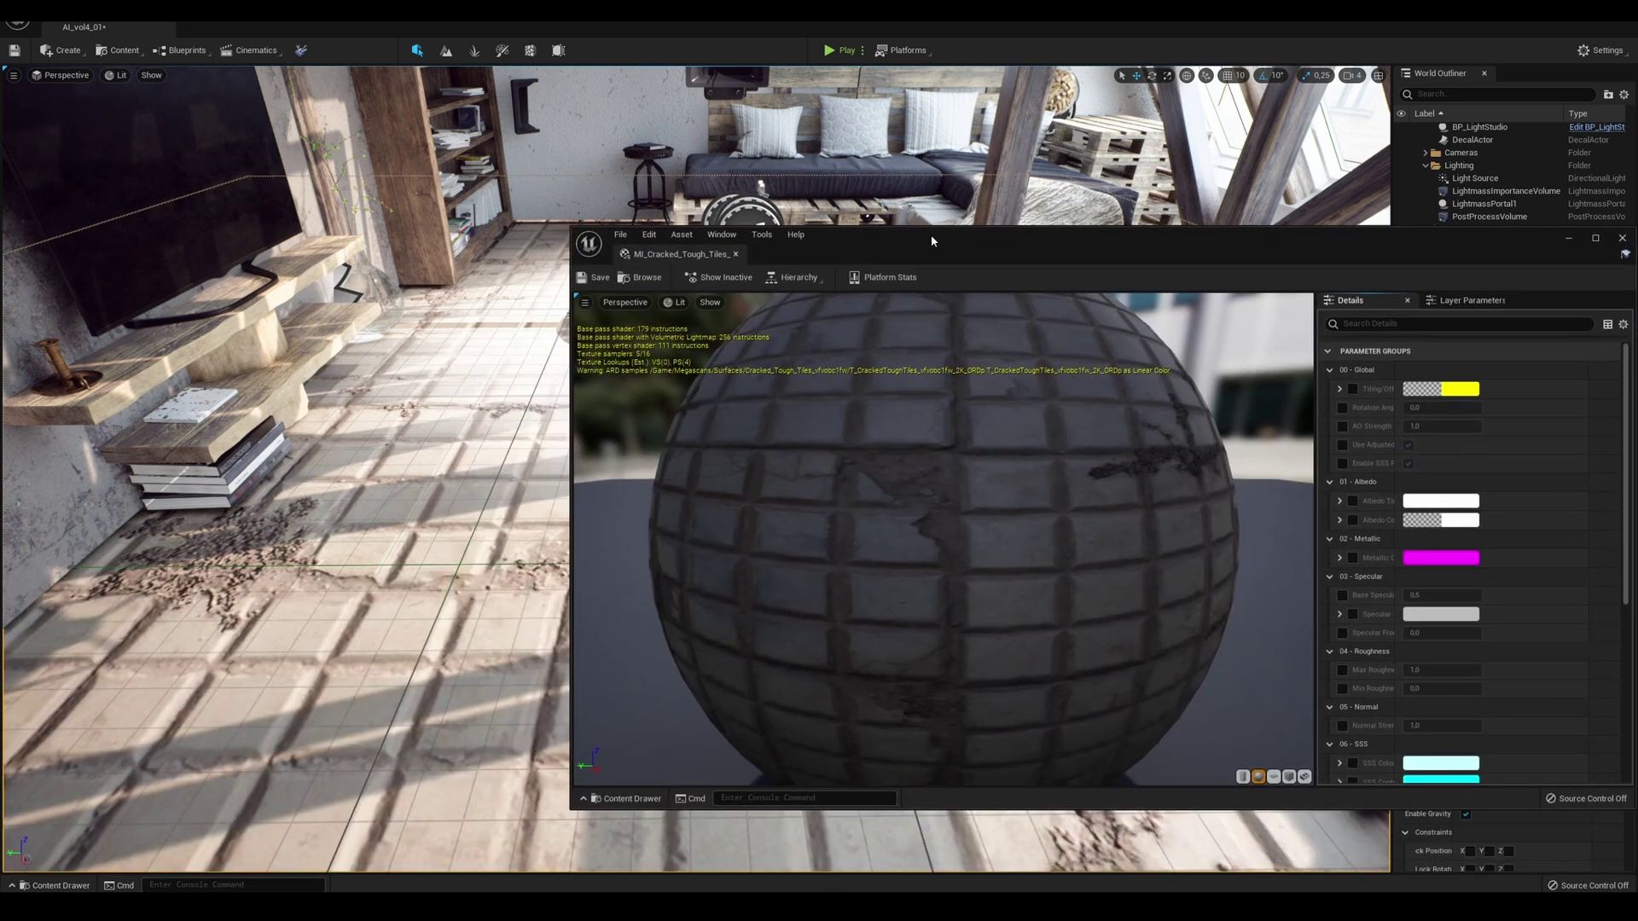
{"action": "left_click", "coordinate": [1341, 390]}
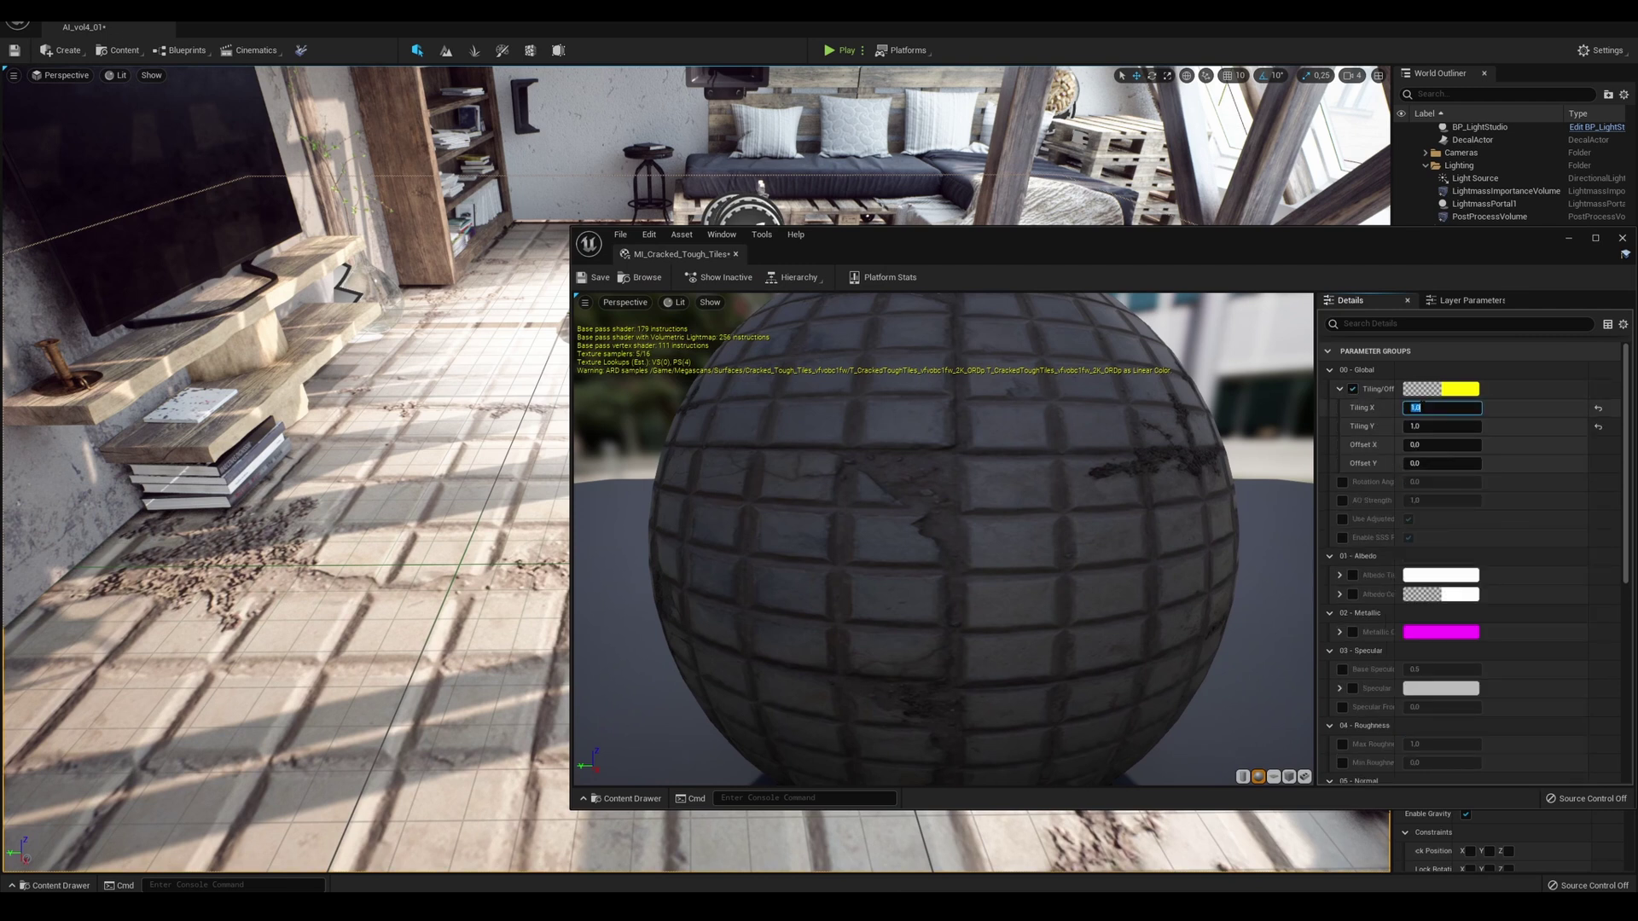
{"action": "left_click", "coordinate": [1426, 406]}
{"action": "type", "text": "2"}
{"action": "key", "text": "Tab"}
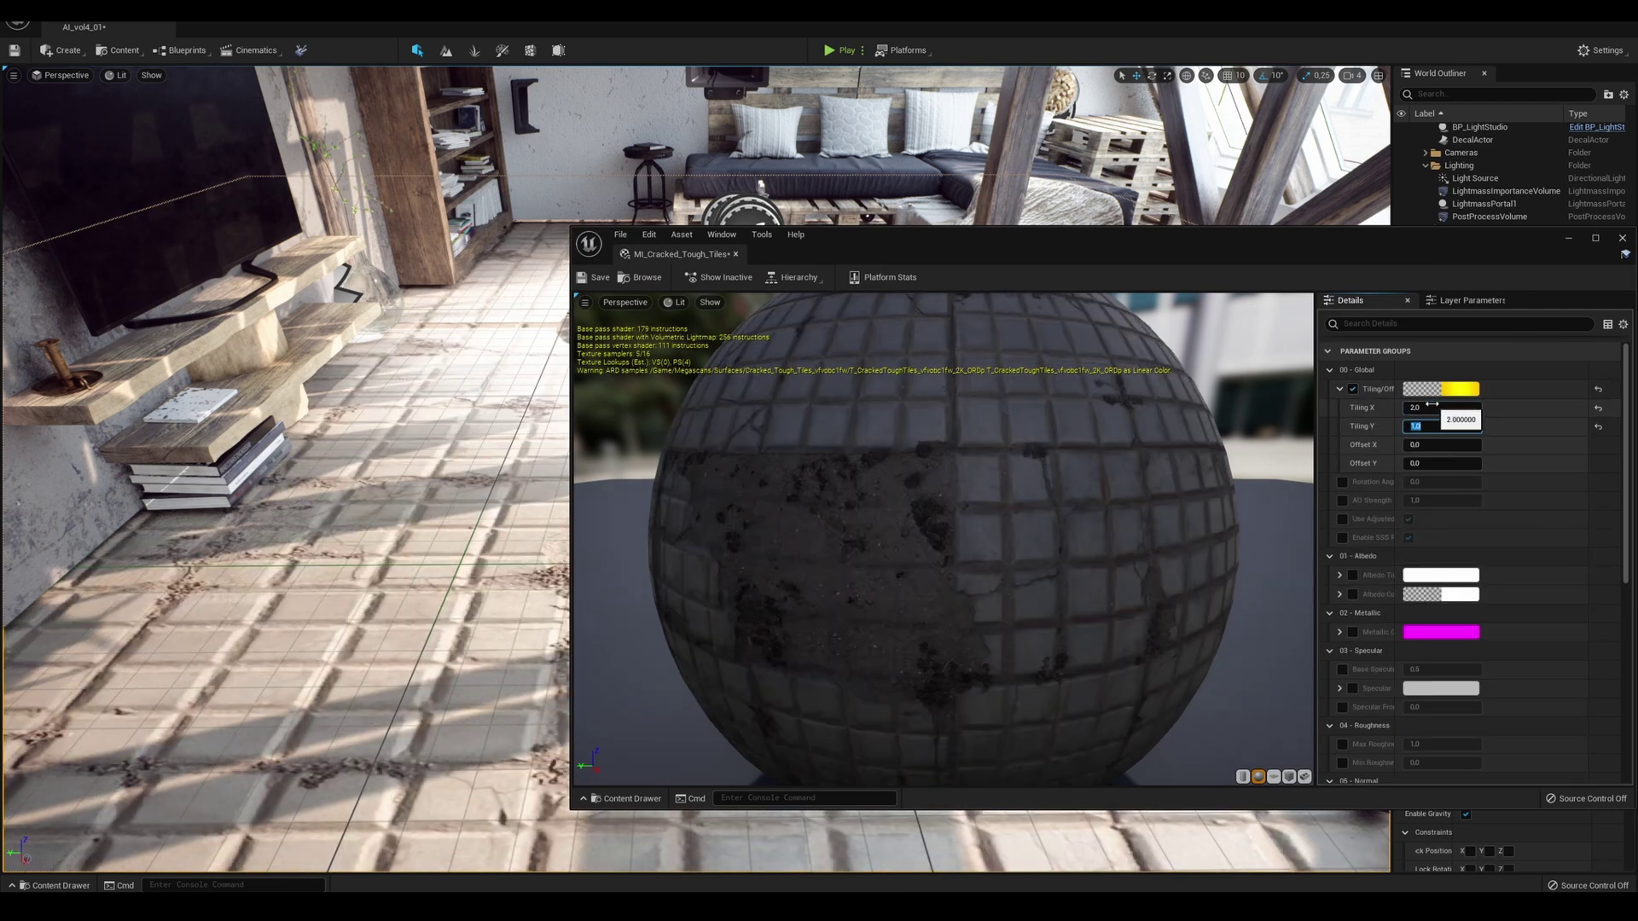
{"action": "type", "text": "8"}
{"action": "key", "text": "Tab"}
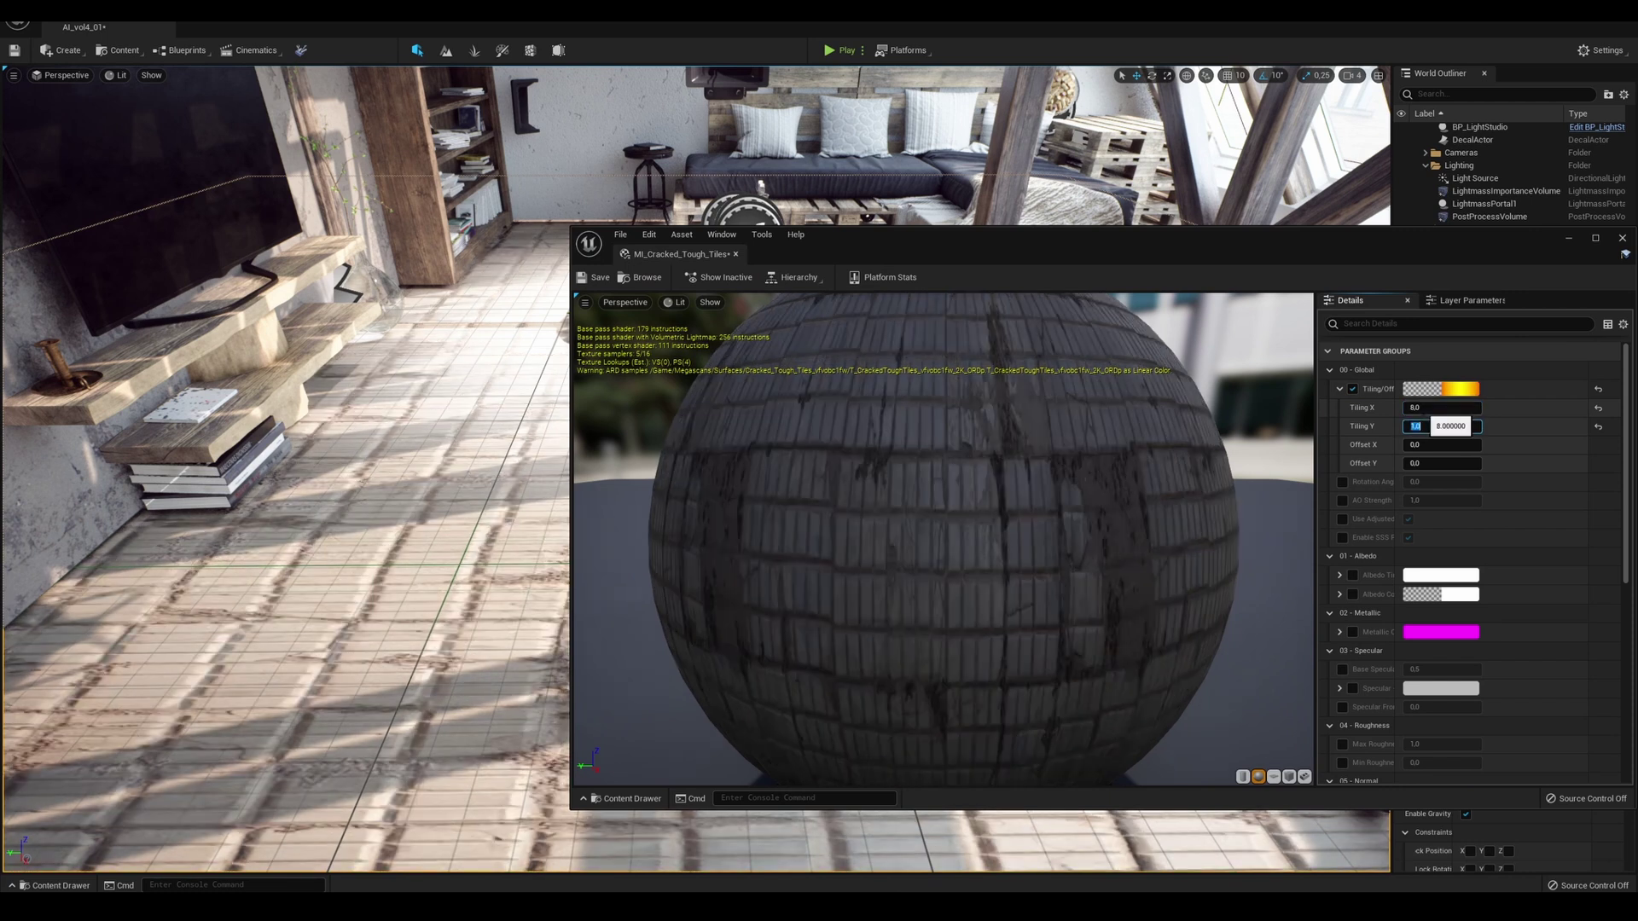
{"action": "type", "text": "8"}
{"action": "key", "text": "Tab"}
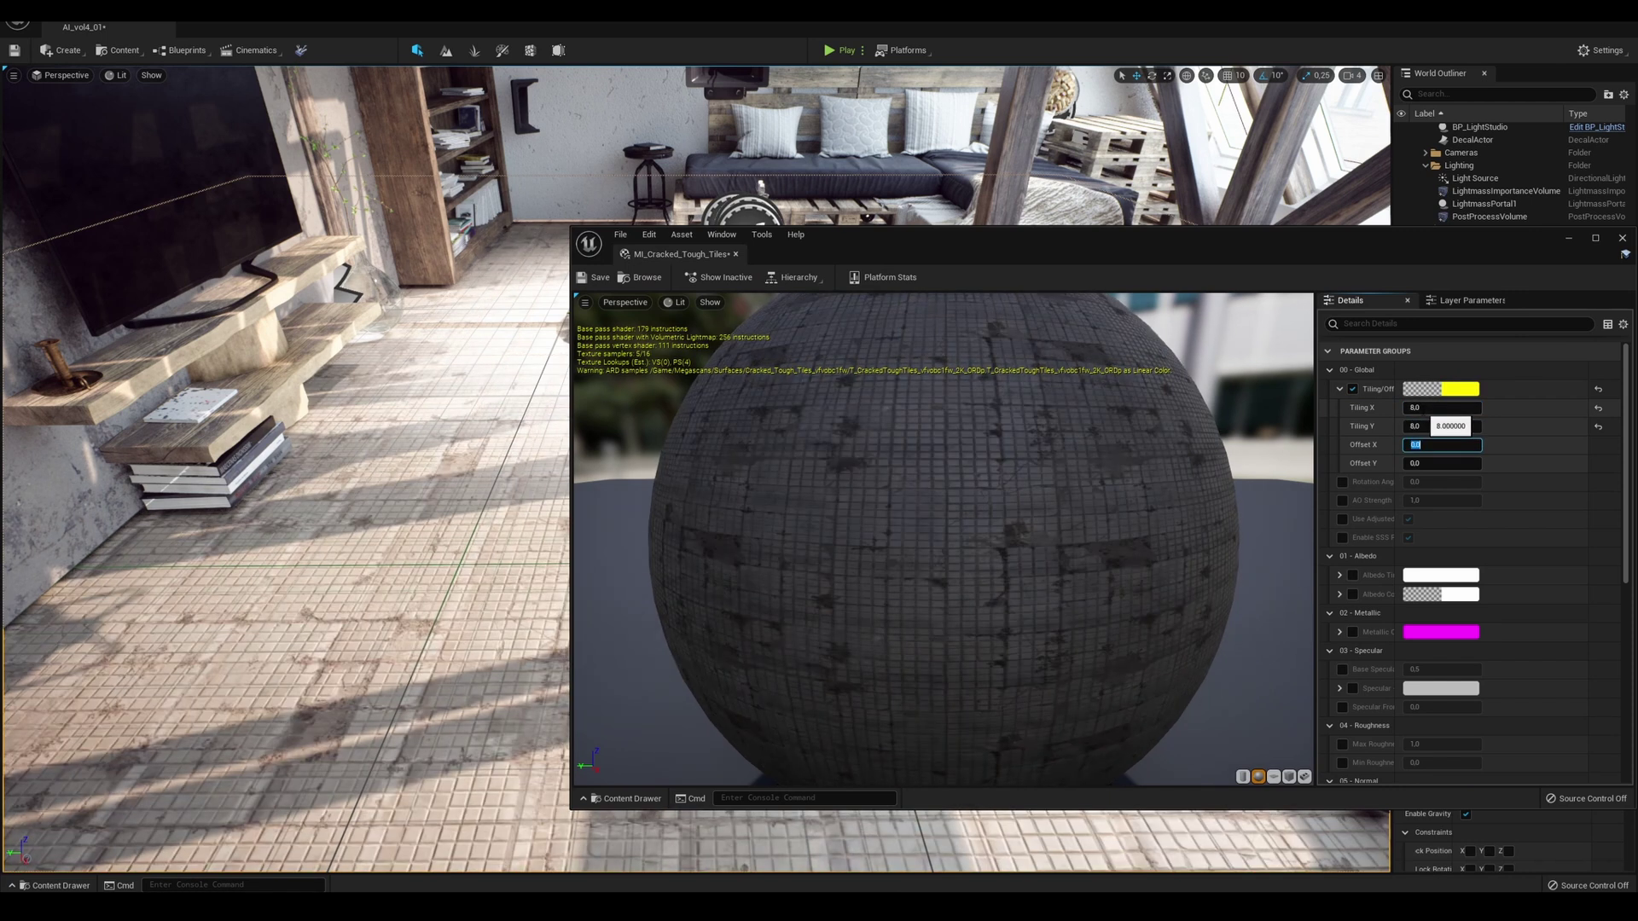
{"action": "left_click", "coordinate": [1623, 242]}
- Raise the tiled floor plane along Z to about 1.04
{"action": "right_click_drag", "start_coordinate": [878, 344], "coordinate": [942, 426]}
{"action": "right_click_drag", "start_coordinate": [683, 238], "coordinate": [635, 145]}
{"action": "scroll", "coordinate": [683, 238], "scroll_direction": "up", "scroll_amount": 2}
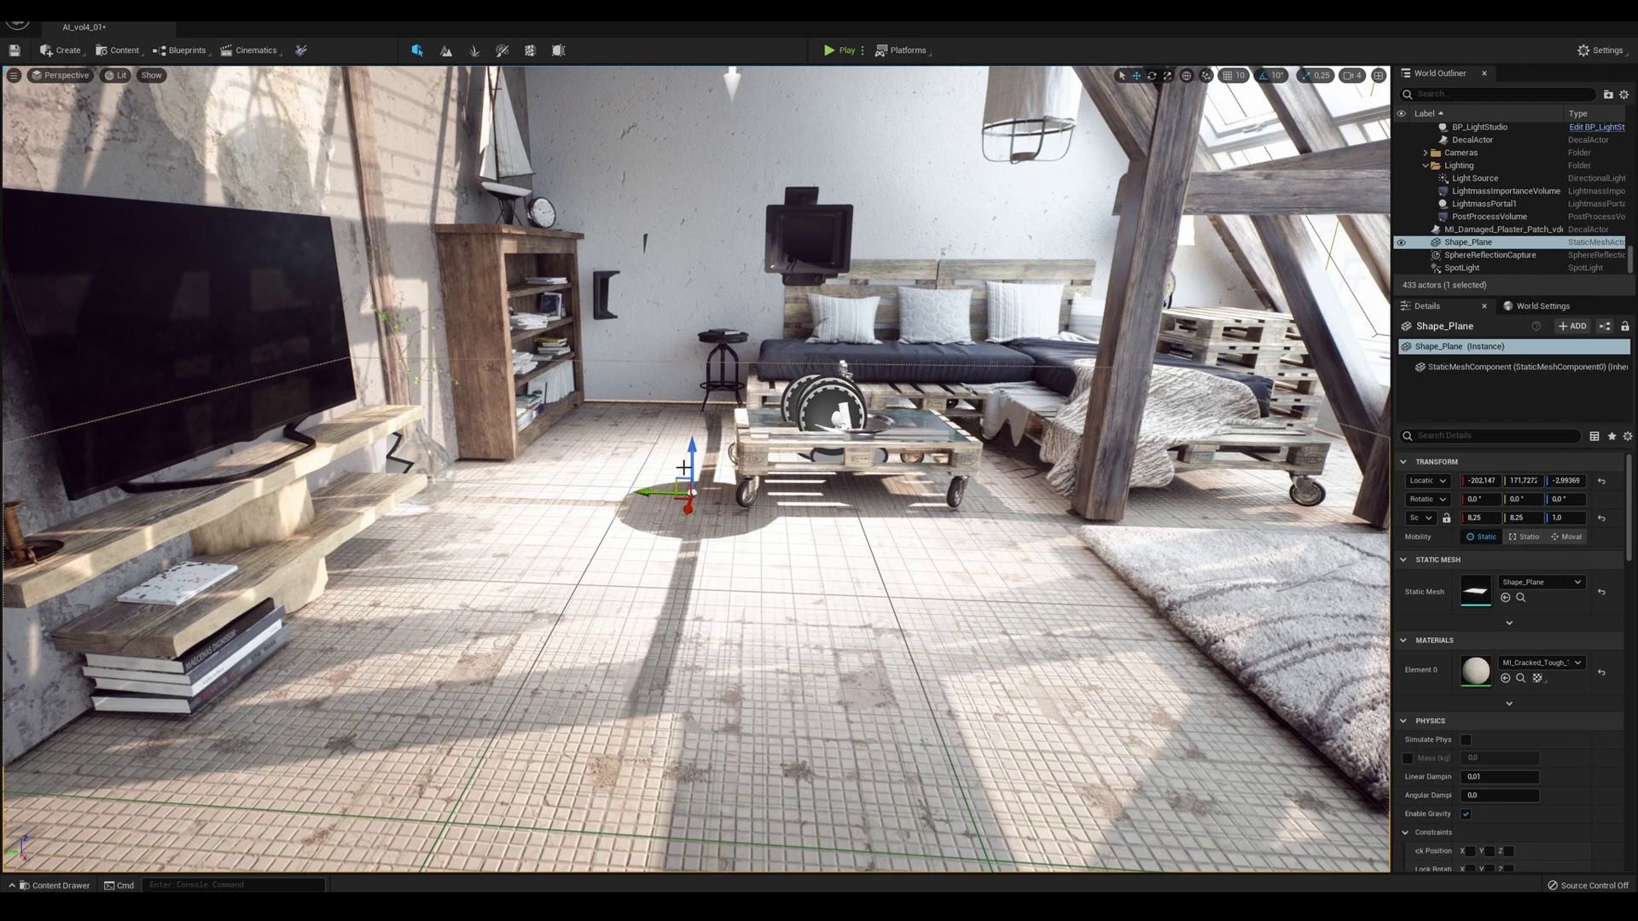
{"action": "left_click_drag", "start_coordinate": [691, 465], "coordinate": [695, 456]}
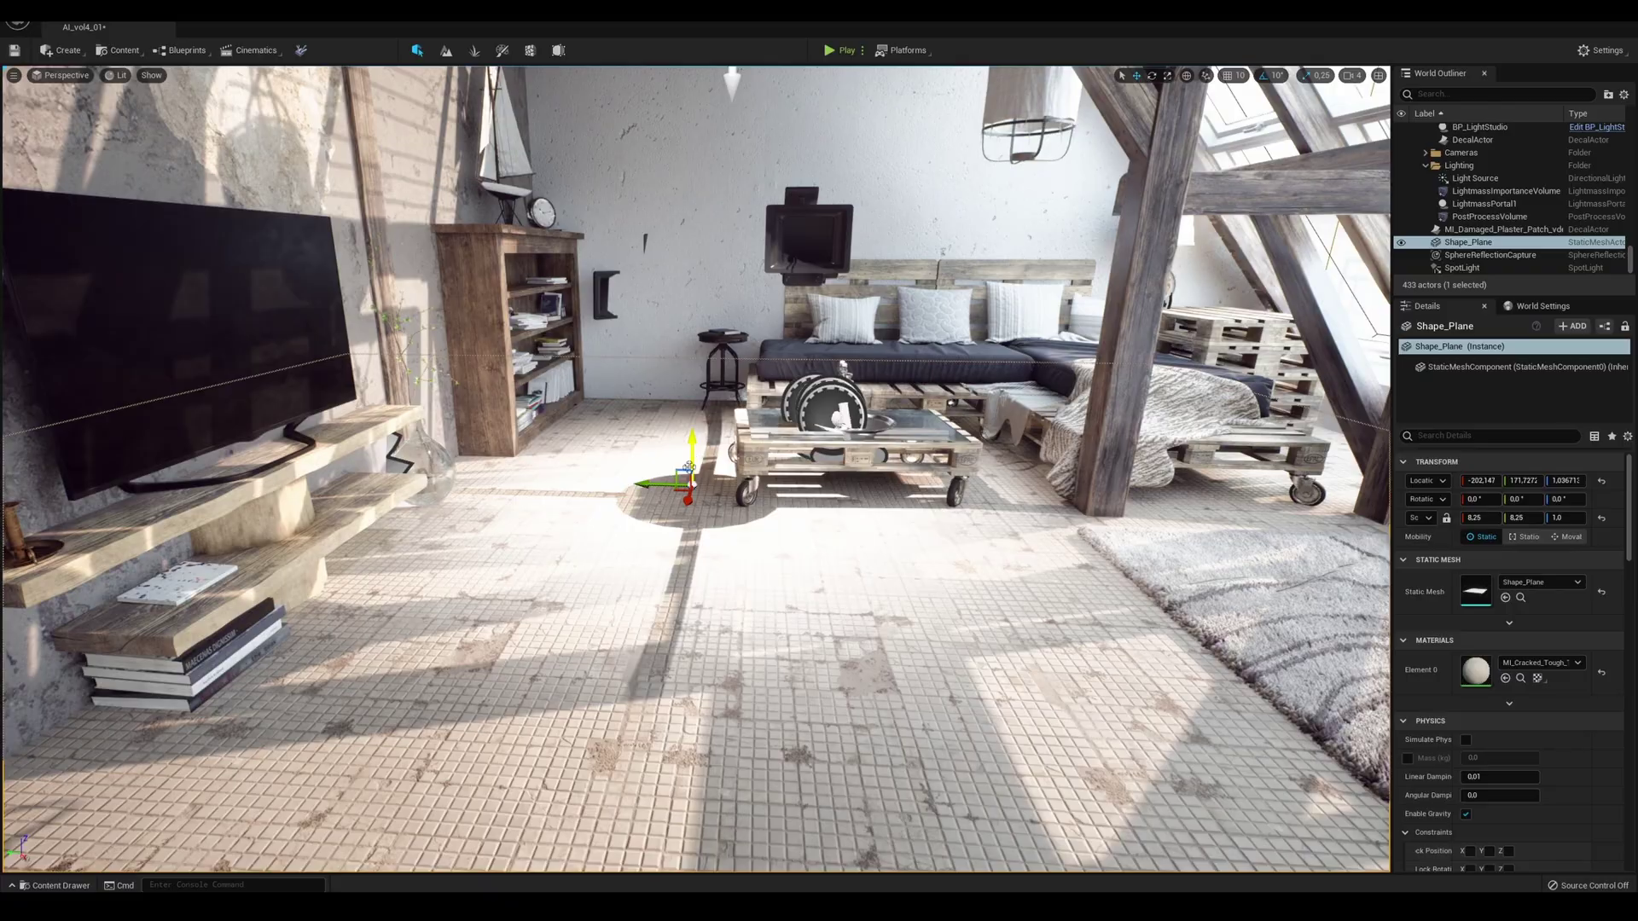
- Set the intensity of the SpotLight in the hanging lamp to about 5.3 cd and increase its inner cone angle
{"action": "right_click_drag", "start_coordinate": [1135, 559], "coordinate": [1595, 469]}
{"action": "key", "text": "w"}
{"action": "key", "text": "s"}
{"action": "right_click_drag", "start_coordinate": [1177, 589], "coordinate": [1468, 580]}
{"action": "key", "text": "s"}
{"action": "key", "text": "s"}
{"action": "right_click_drag", "start_coordinate": [1280, 585], "coordinate": [1305, 572]}
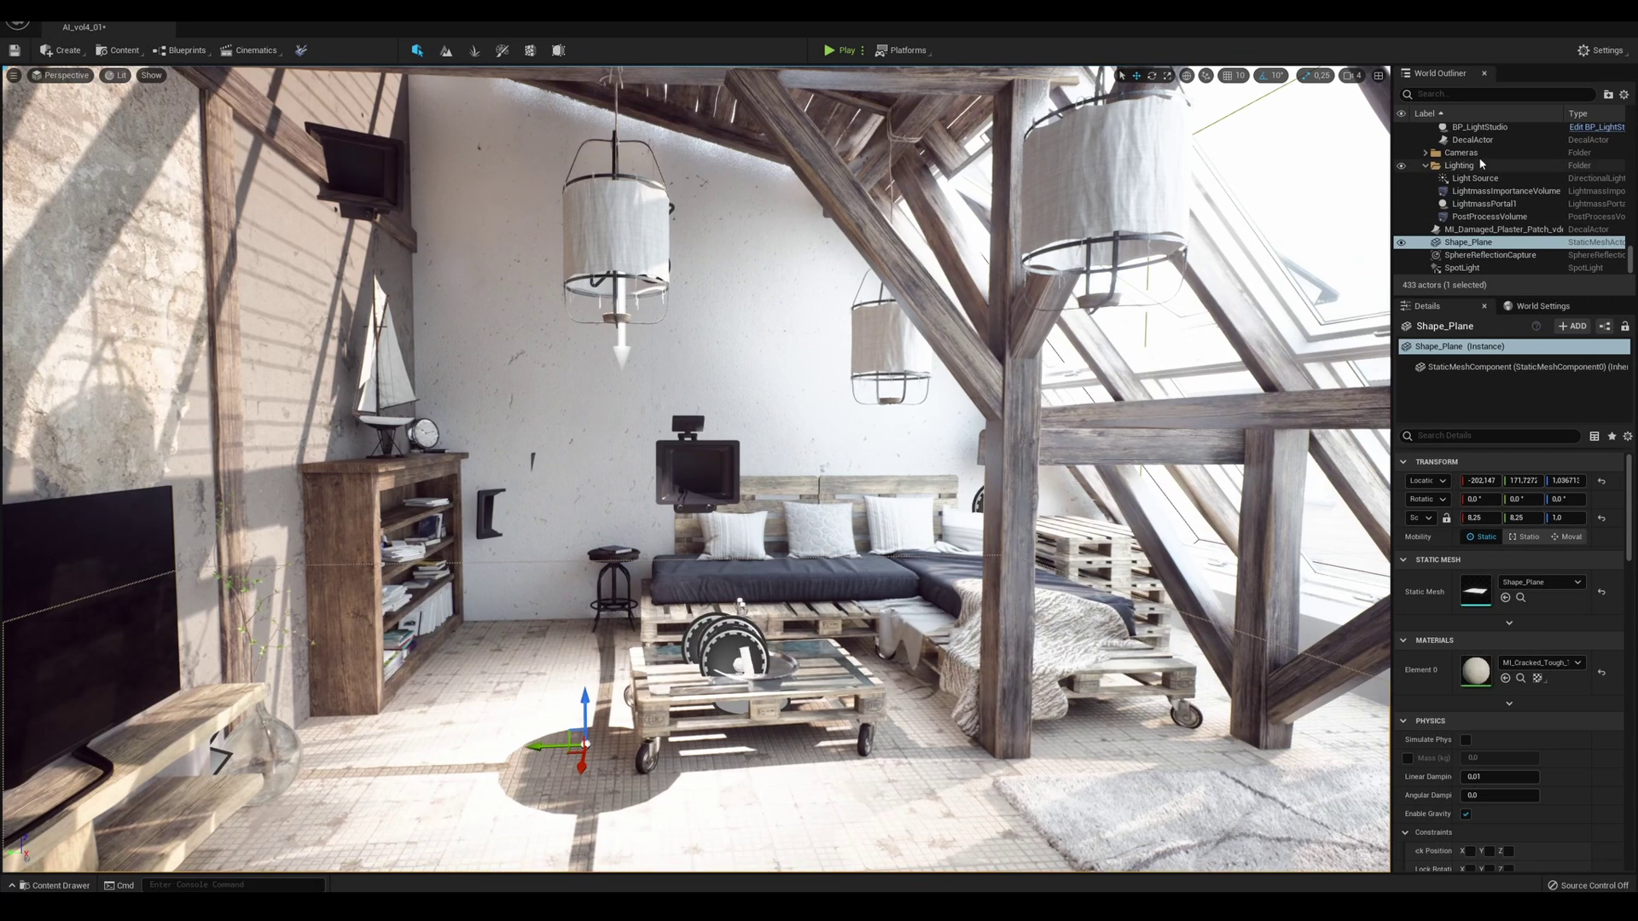
{"action": "left_click", "coordinate": [1446, 268]}
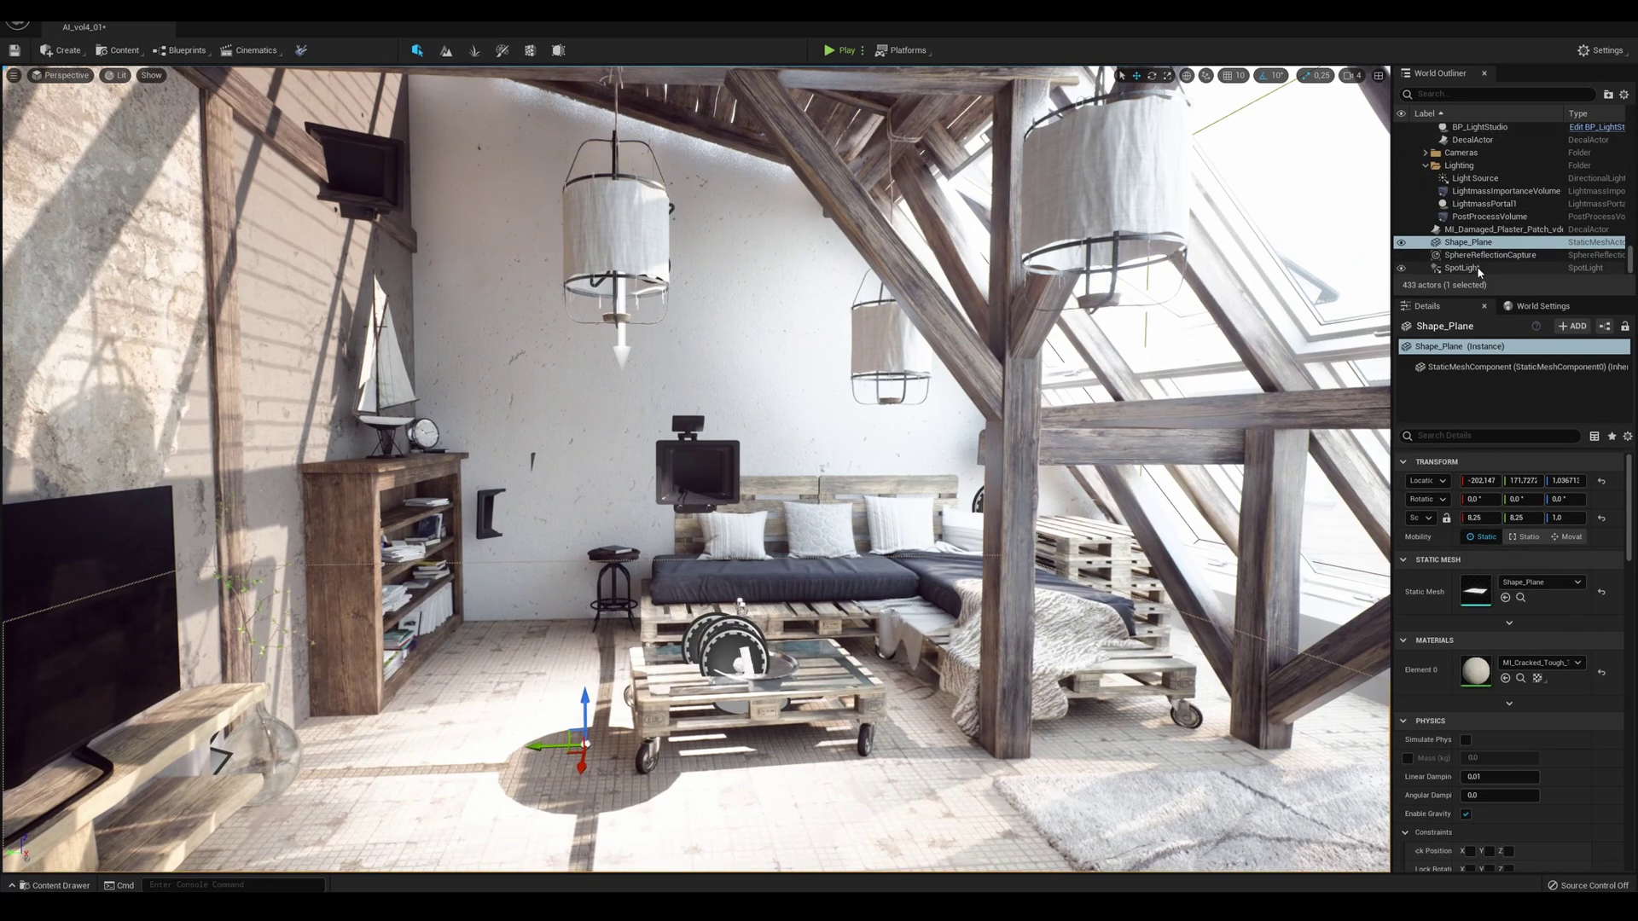
{"action": "left_click_drag", "start_coordinate": [1485, 577], "coordinate": [1442, 578]}
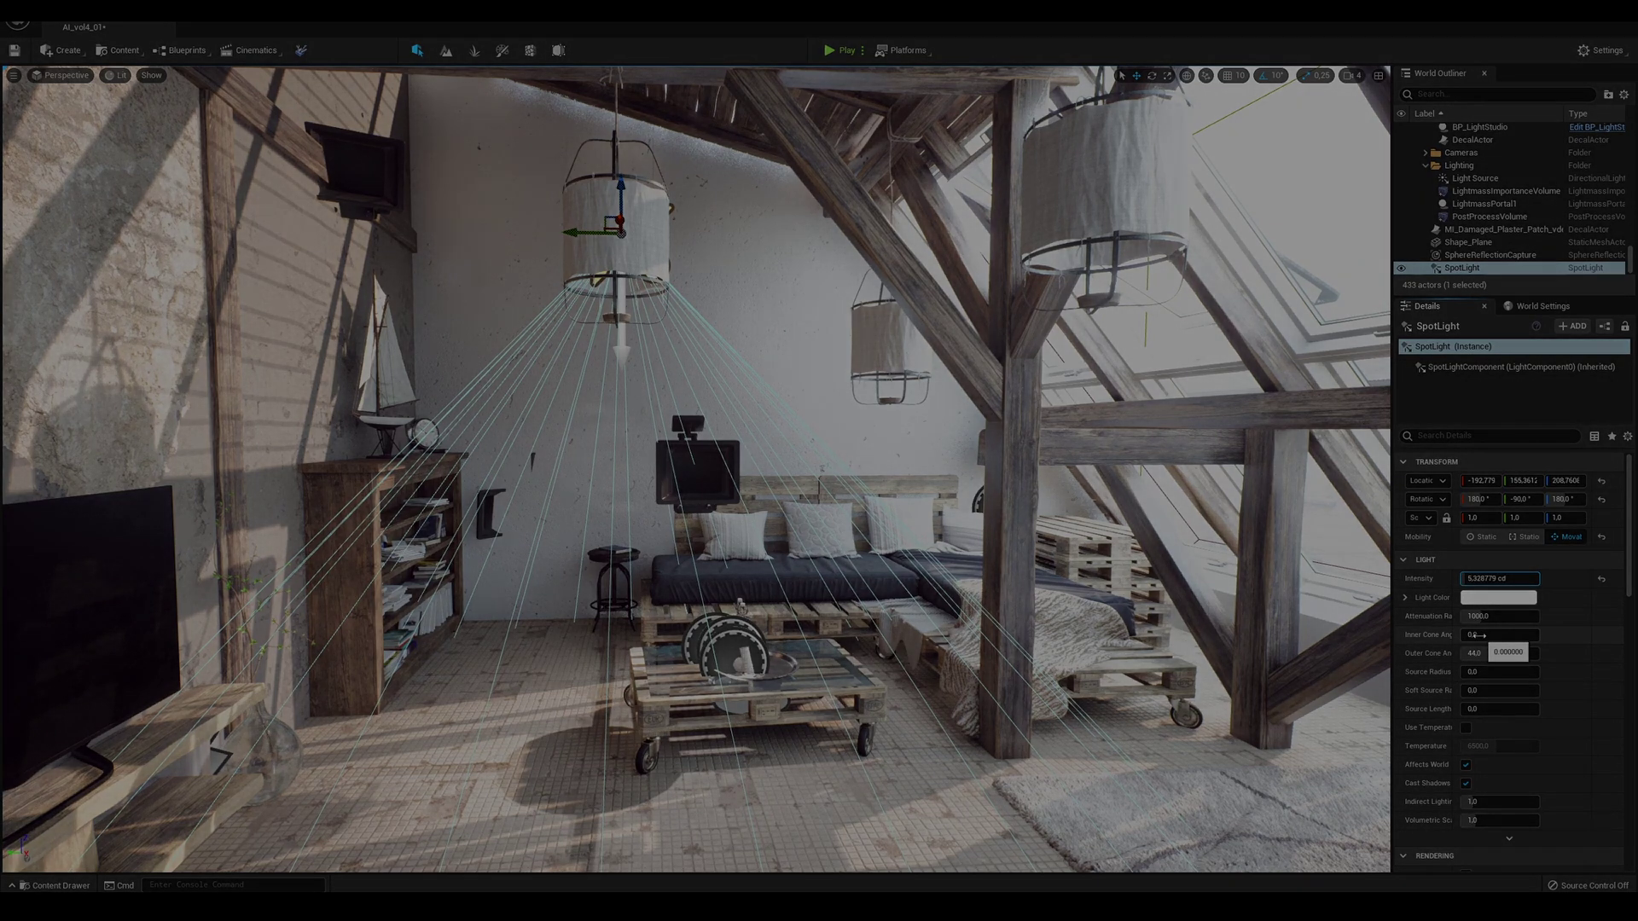
{"action": "left_click_drag", "start_coordinate": [1476, 635], "coordinate": [1495, 634]}
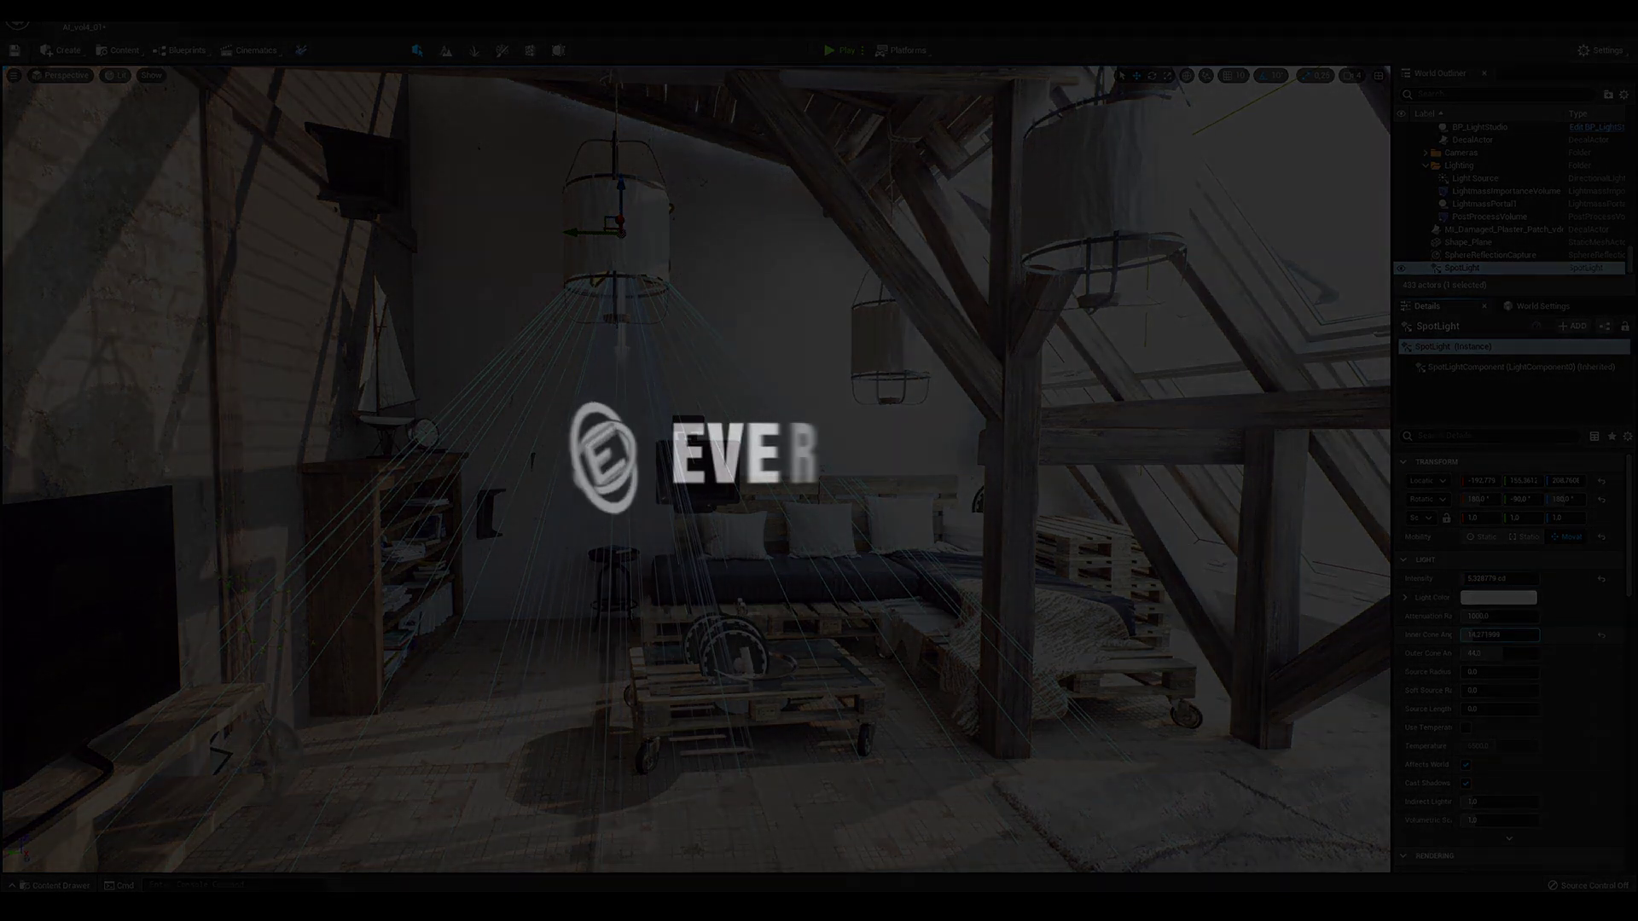